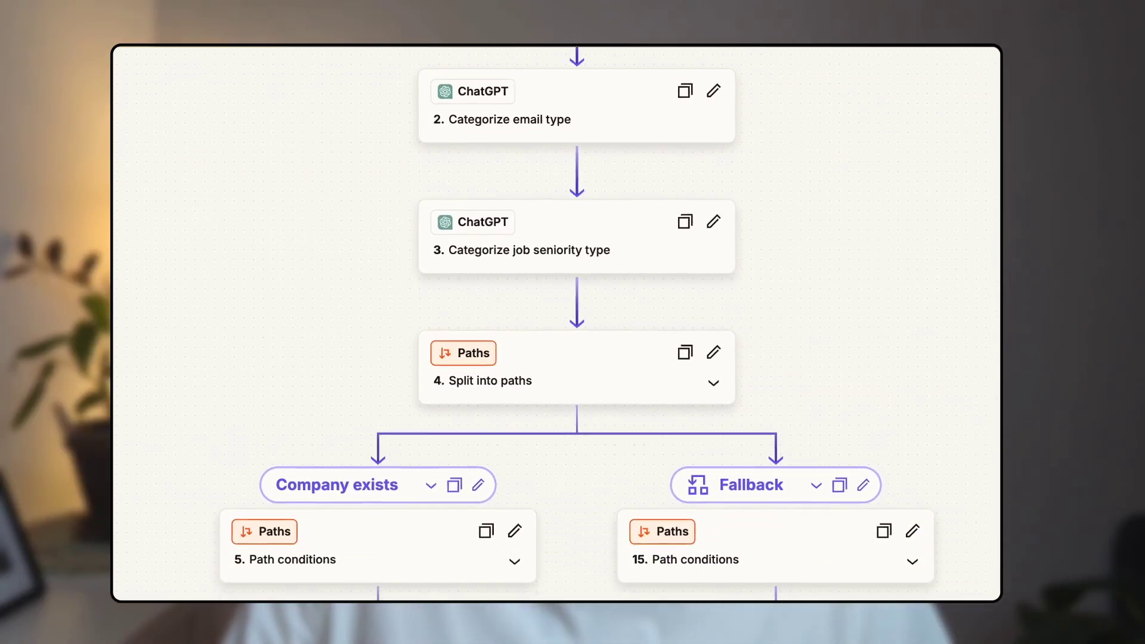
Set the HubSpot contact's Employment Seniority to Executive and Email Type to Business.
{"action": "scroll", "coordinate": [573, 322], "scroll_direction": "down", "scroll_amount": 3}
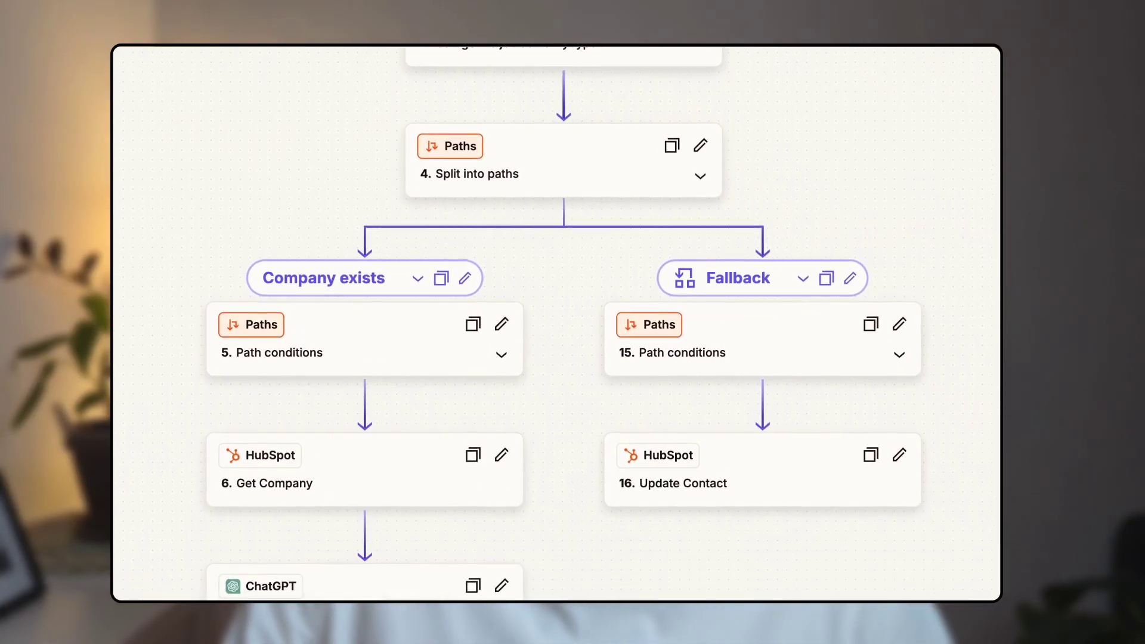
{"action": "scroll", "coordinate": [572, 322], "scroll_direction": "down", "scroll_amount": 3}
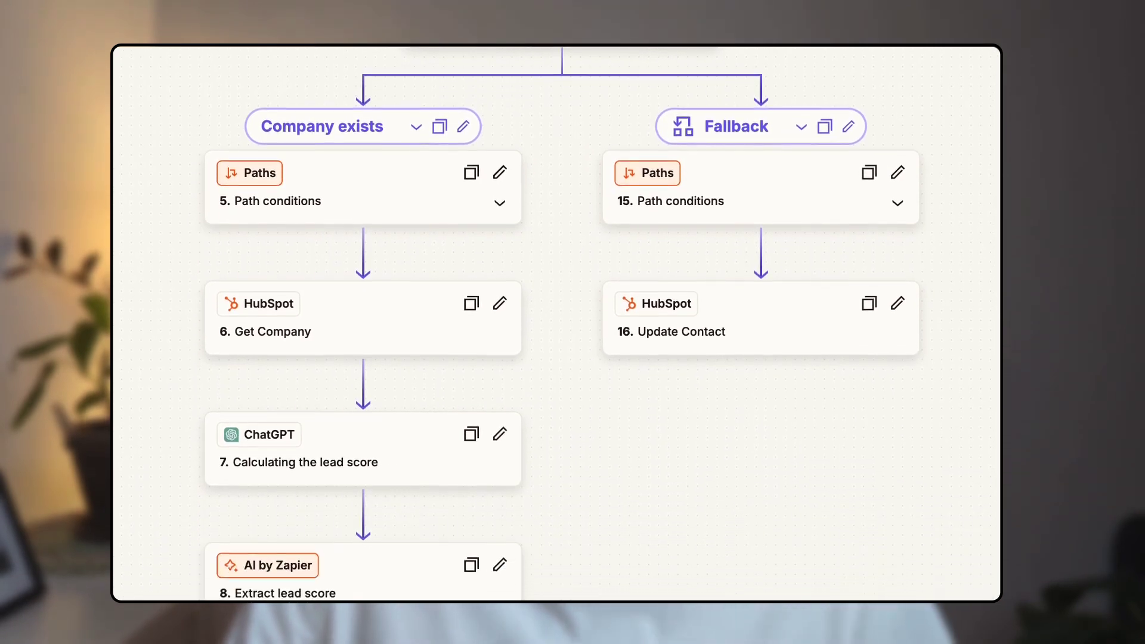
{"action": "scroll", "coordinate": [572, 322], "scroll_direction": "down", "scroll_amount": 3}
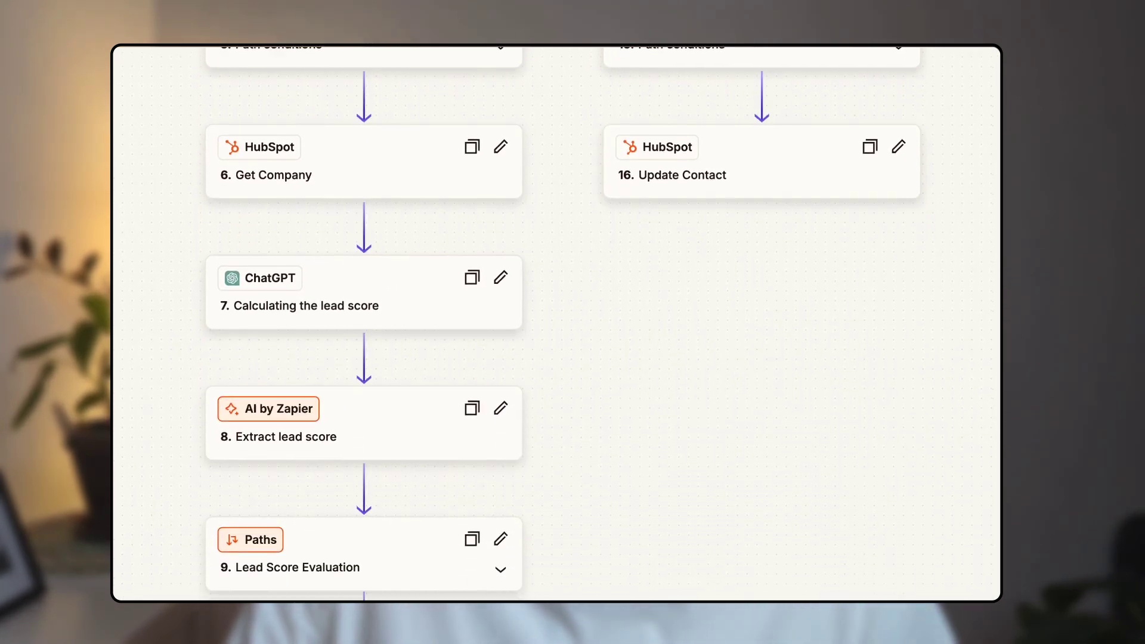
{"action": "scroll", "coordinate": [573, 322], "scroll_direction": "down", "scroll_amount": 3}
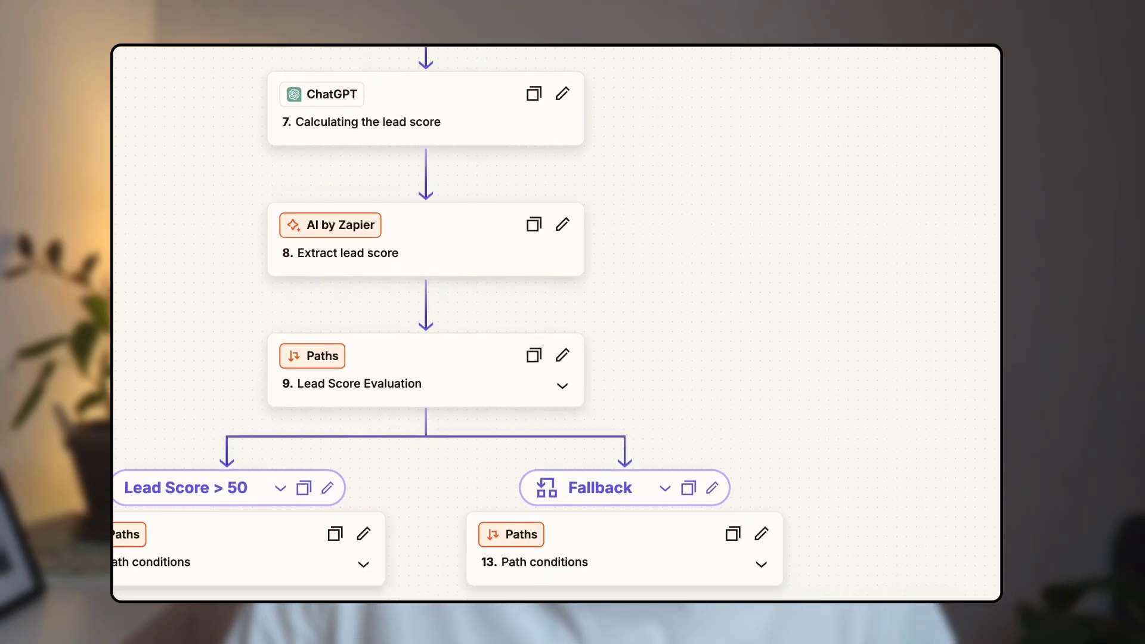
{"action": "scroll", "coordinate": [573, 322], "scroll_direction": "down", "scroll_amount": 3}
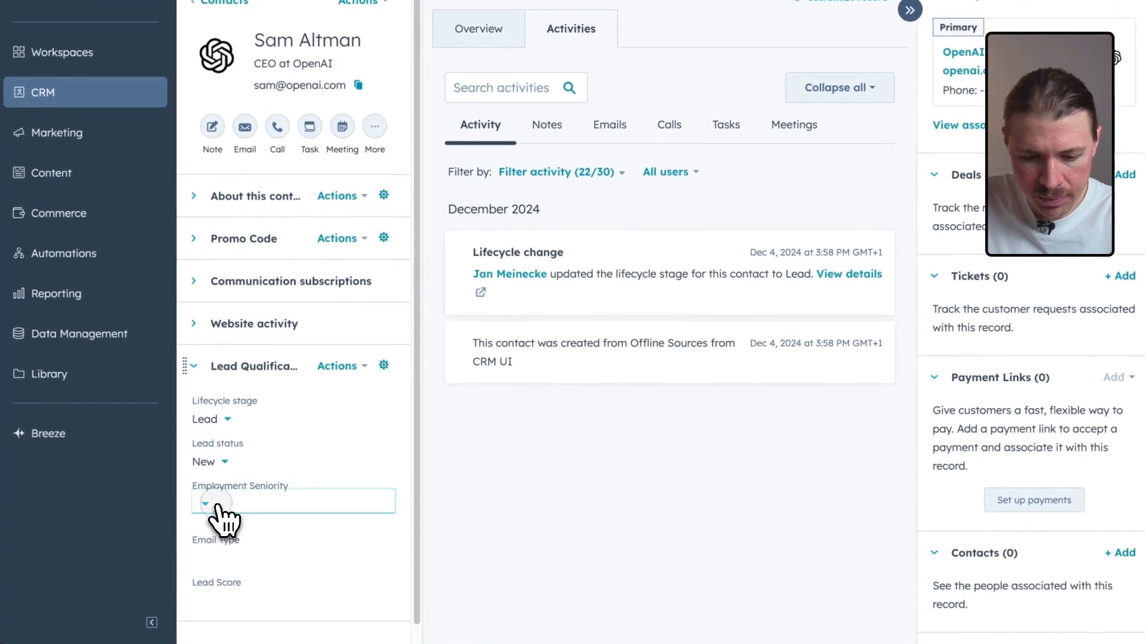
{"action": "left_click", "coordinate": [217, 505]}
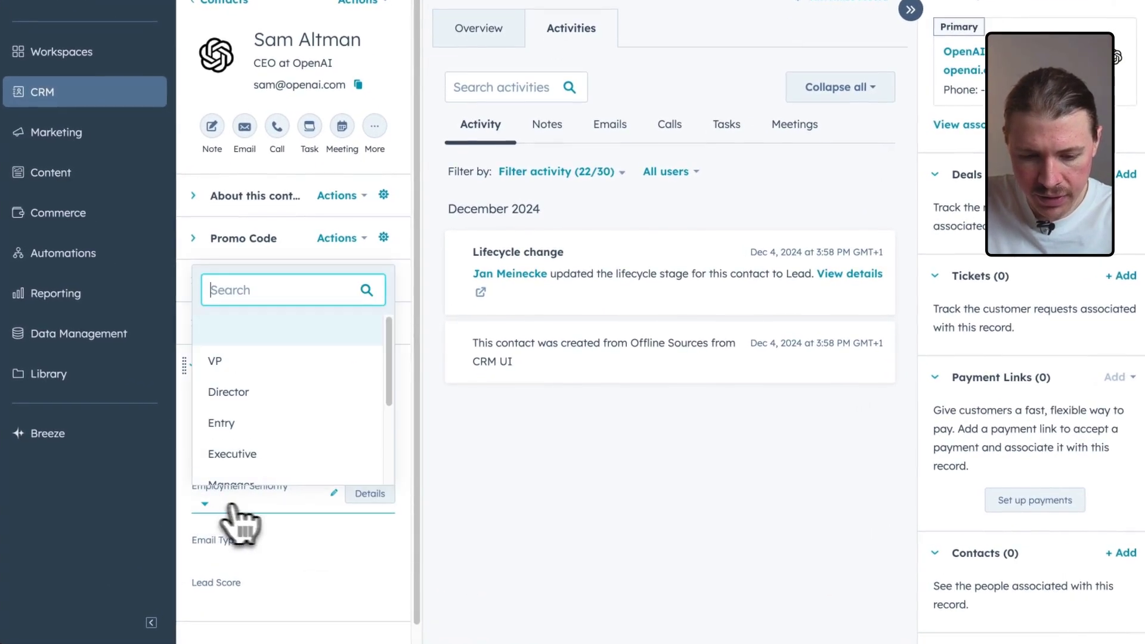
{"action": "left_click", "coordinate": [276, 459]}
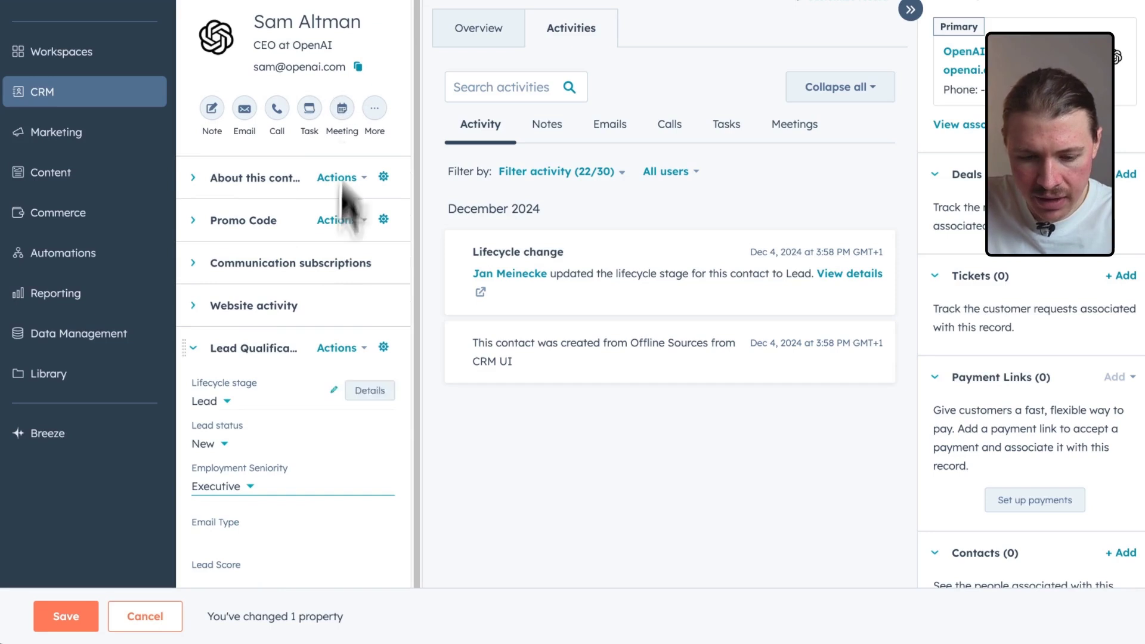
{"action": "left_click", "coordinate": [232, 535]}
{"action": "left_click", "coordinate": [252, 394]}
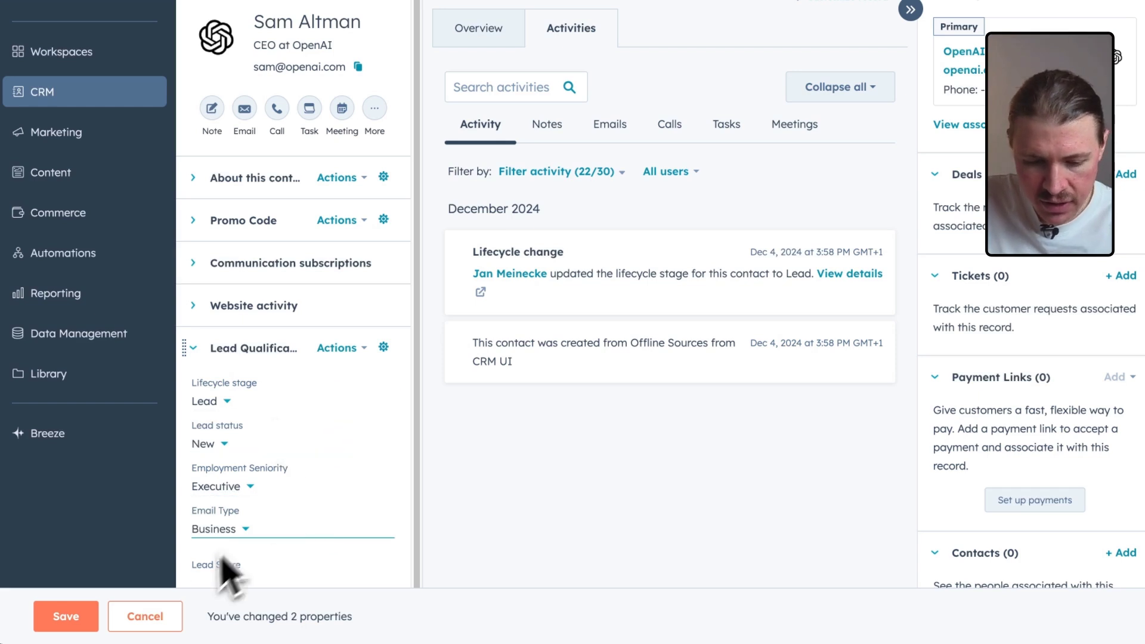
Discard those two unsaved changes and check Lifecycle stage and Lead status, leaving Lead status New.
{"action": "left_click", "coordinate": [151, 616]}
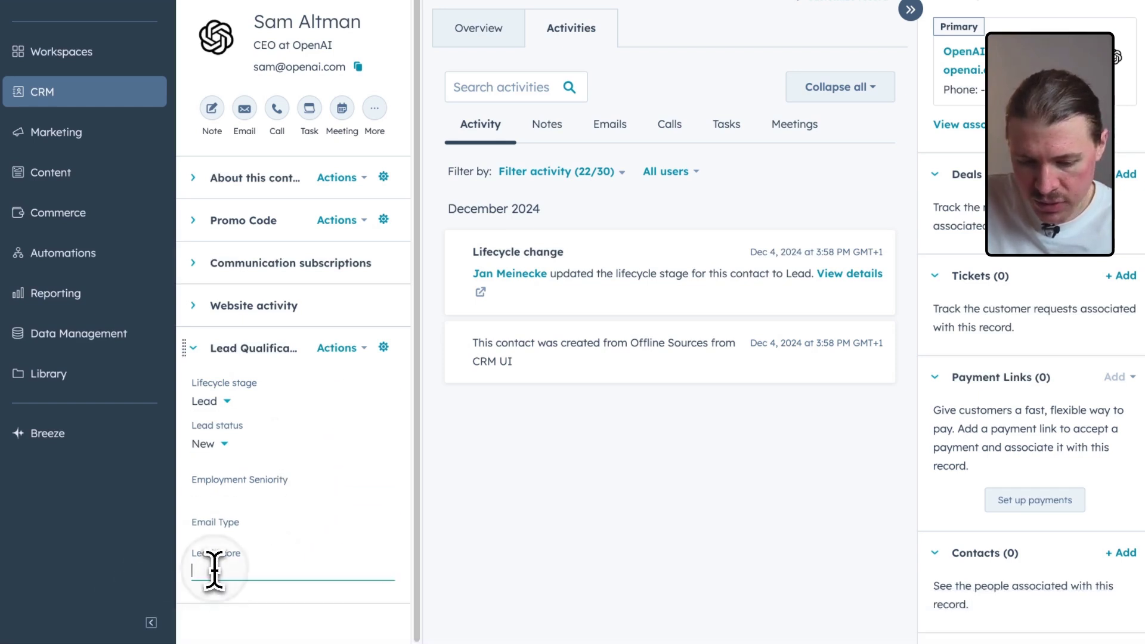
{"action": "left_click", "coordinate": [233, 403]}
{"action": "scroll", "coordinate": [272, 477], "scroll_direction": "down", "scroll_amount": 2}
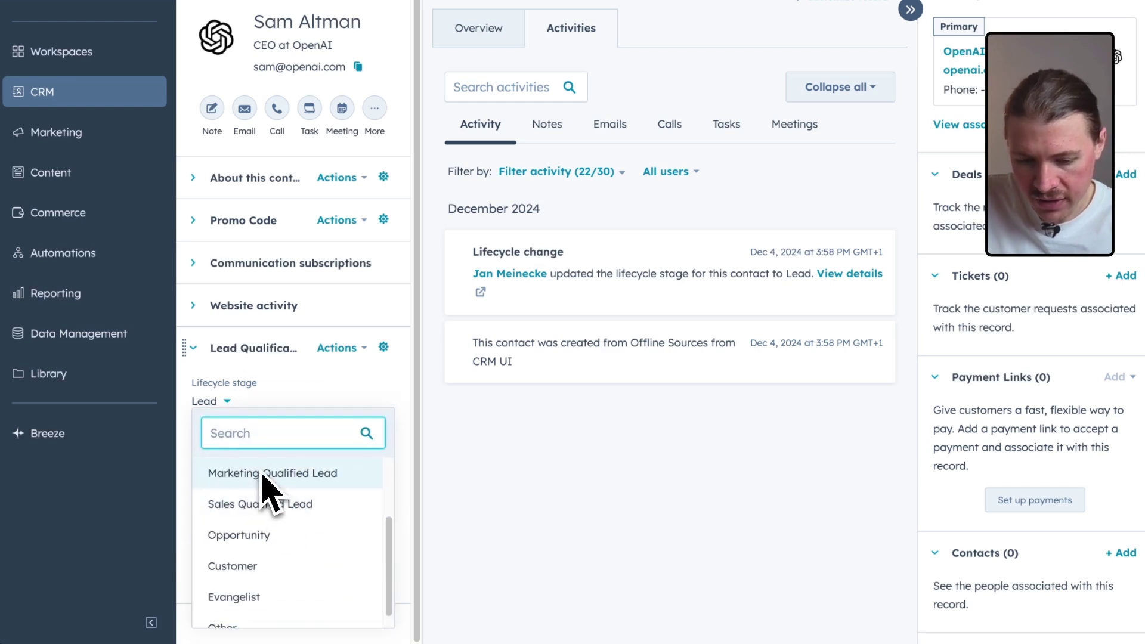
{"action": "left_click", "coordinate": [524, 474]}
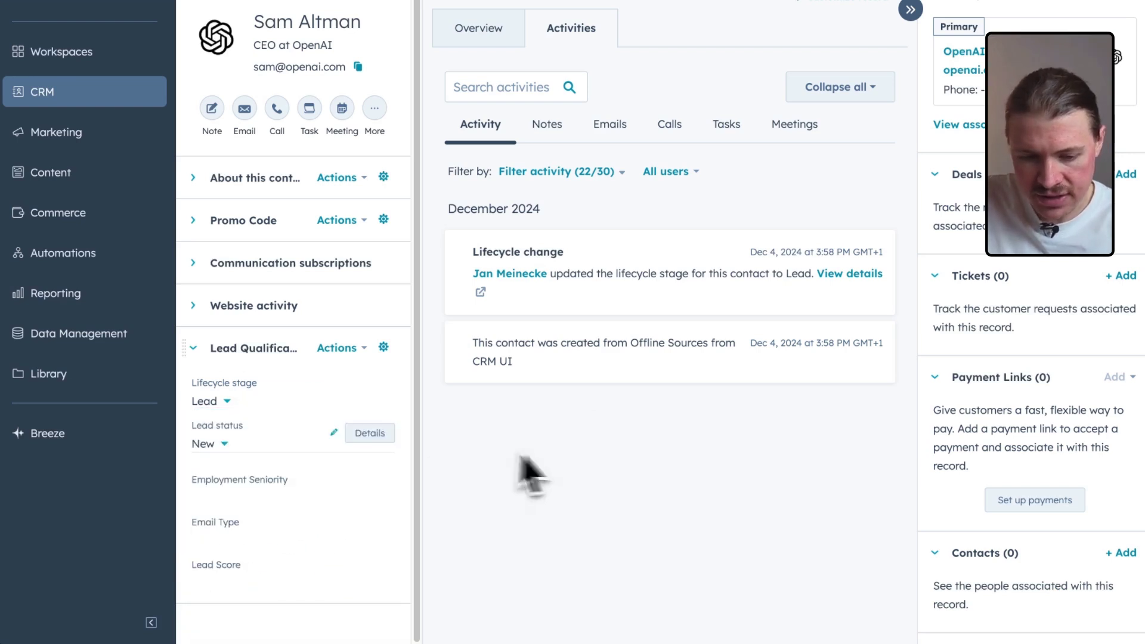
{"action": "left_click", "coordinate": [244, 444]}
{"action": "left_click", "coordinate": [471, 536]}
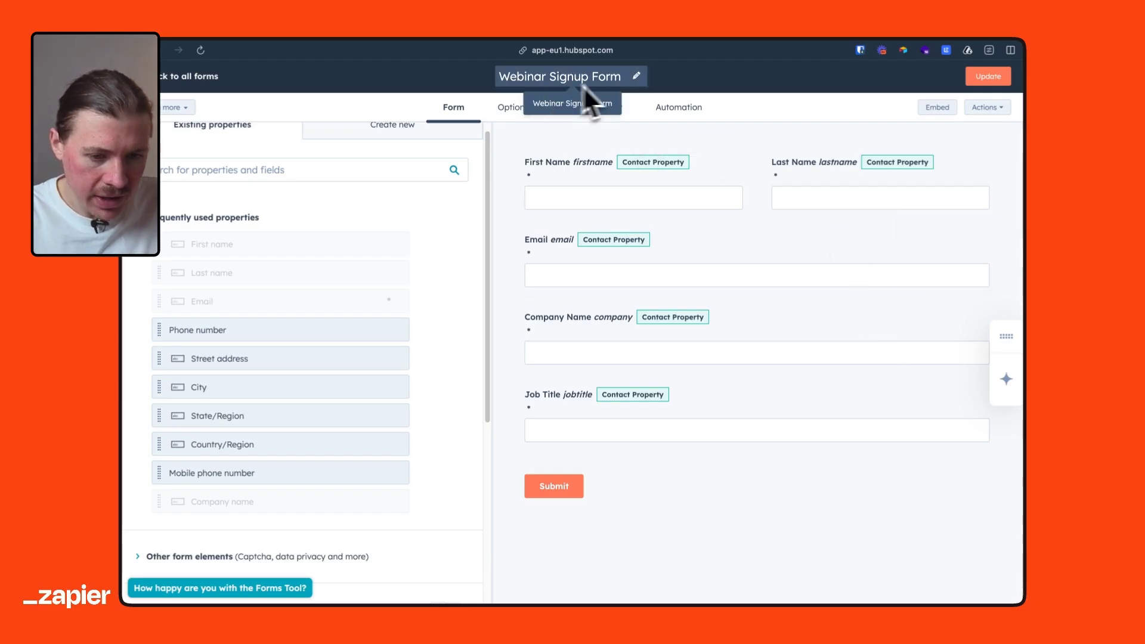
Look over the Webinar Signup Form's name, email, company and job title fields.
{"action": "mouse_move", "coordinate": [706, 148]}
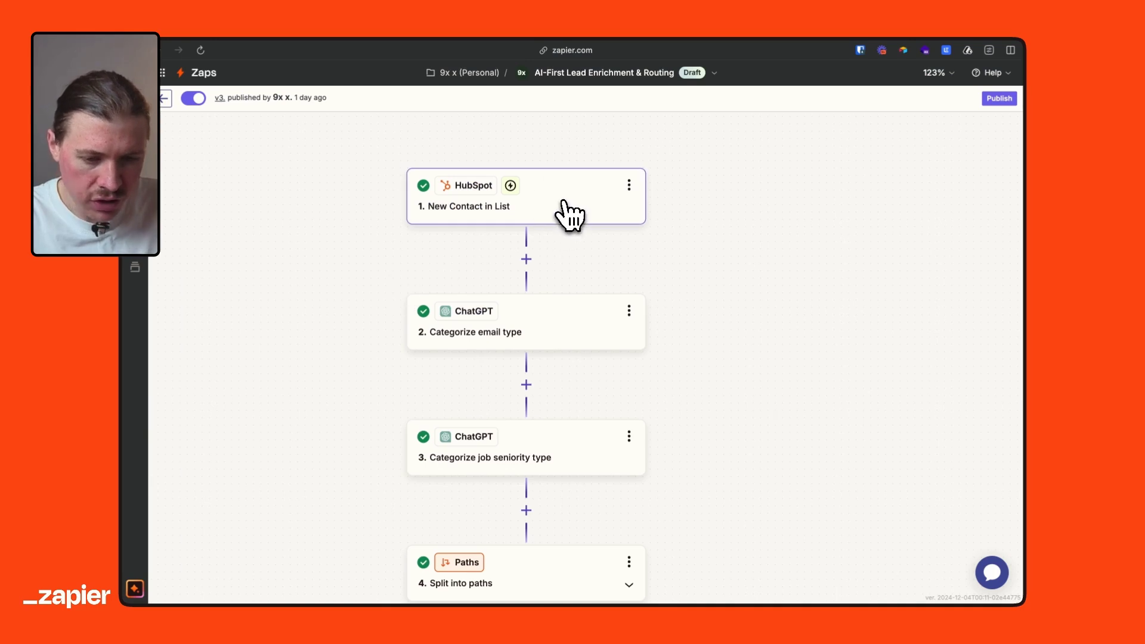
Search the HubSpot trigger's events for 'Form' to list the form-related triggers.
{"action": "left_click", "coordinate": [564, 203]}
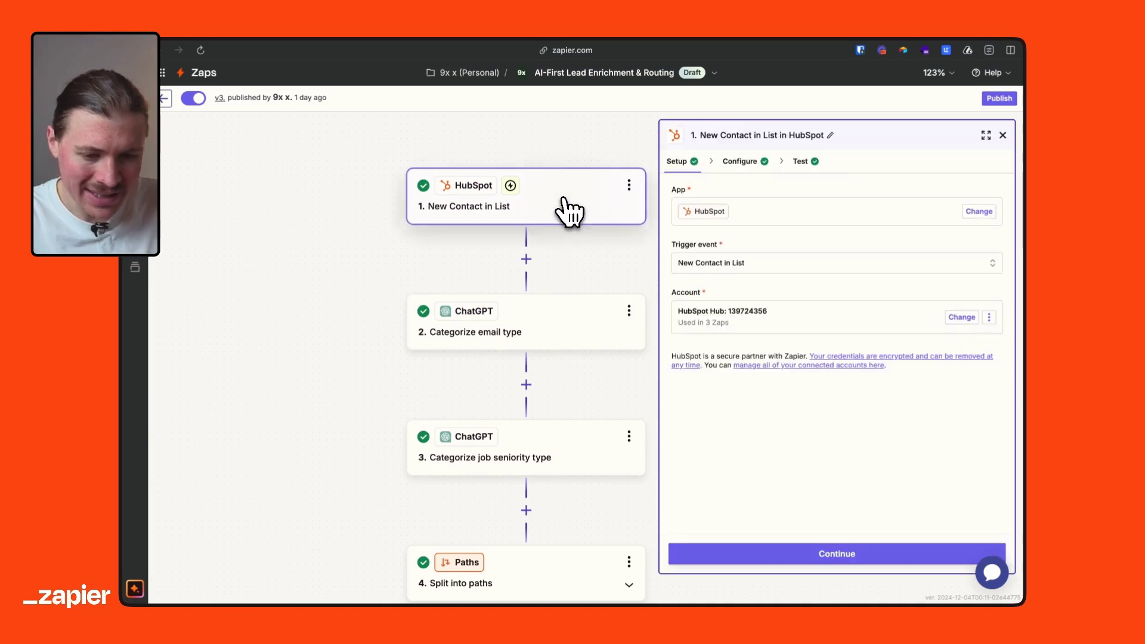
{"action": "left_click", "coordinate": [779, 273]}
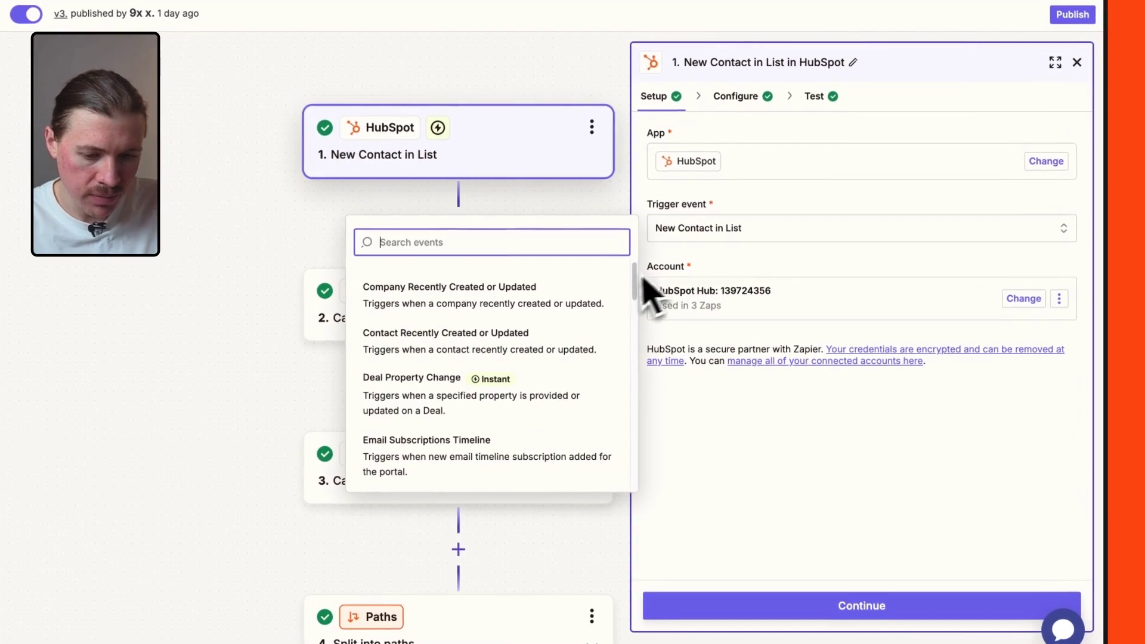
{"action": "type", "text": "Form"}
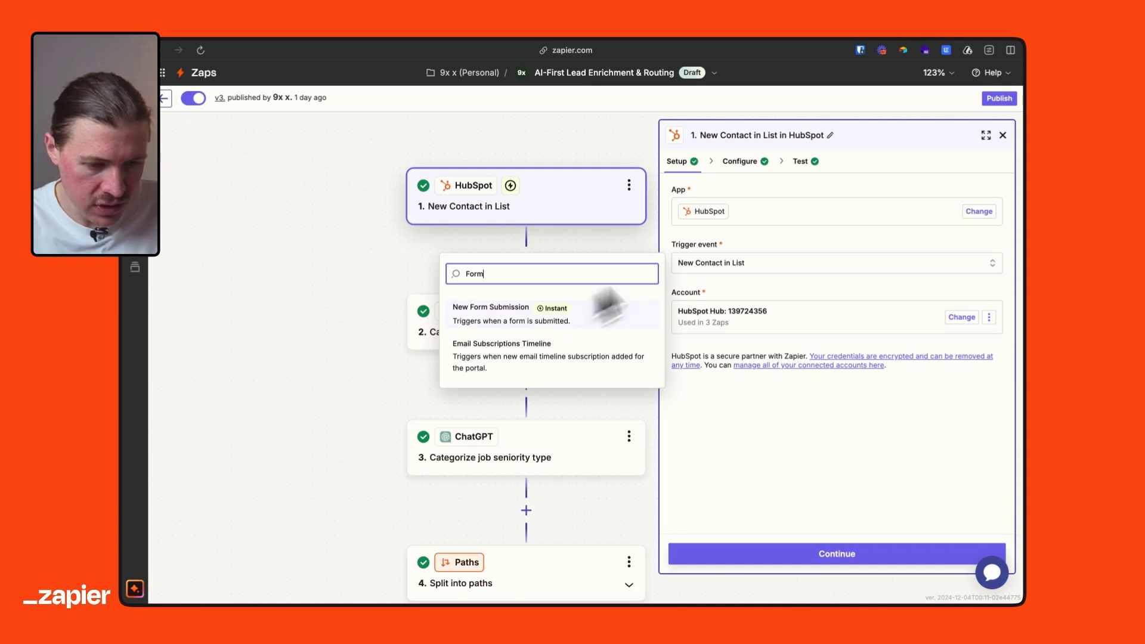
Inspect Contact B's pulled test record, checking its ID and Primary Associated Company ID values.
{"action": "left_click", "coordinate": [801, 162]}
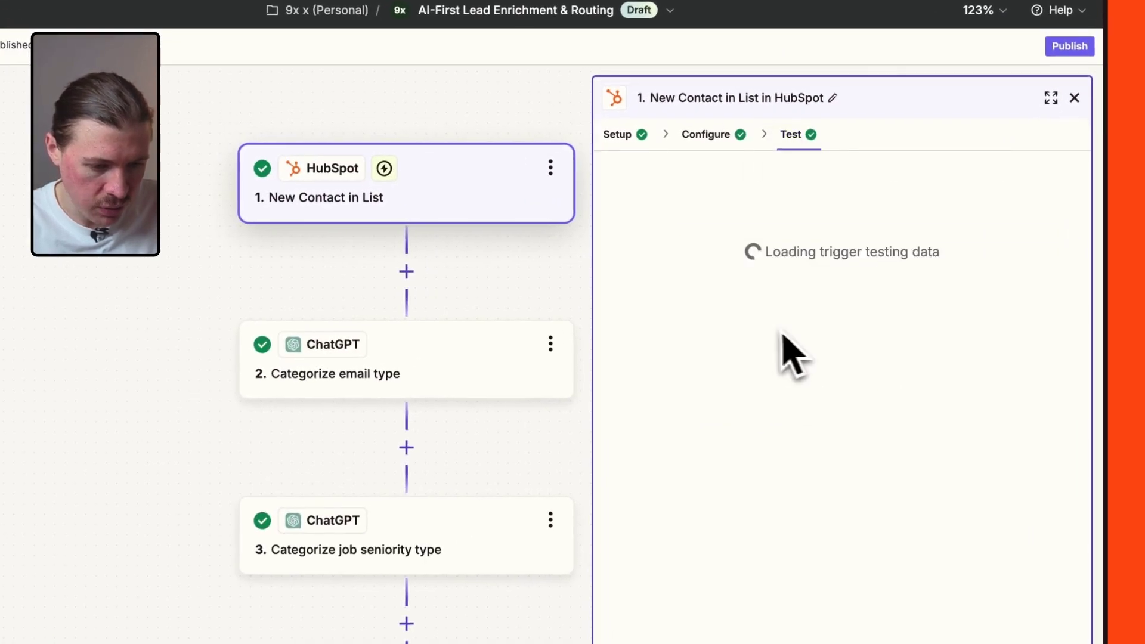
{"action": "triple_click", "coordinate": [775, 335]}
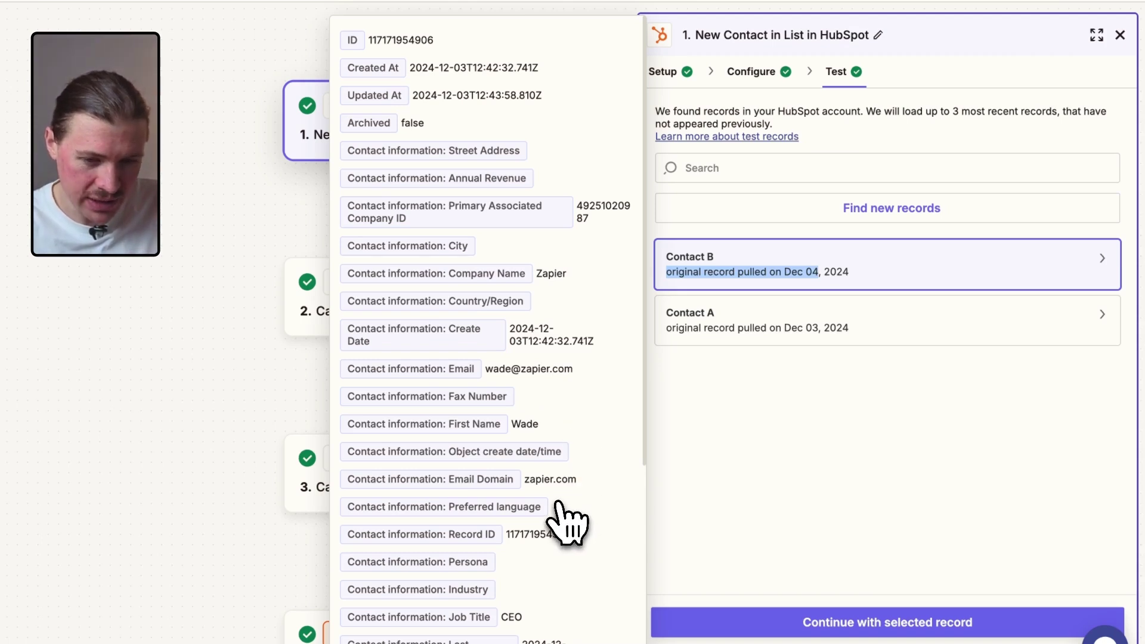
{"action": "double_click", "coordinate": [373, 40]}
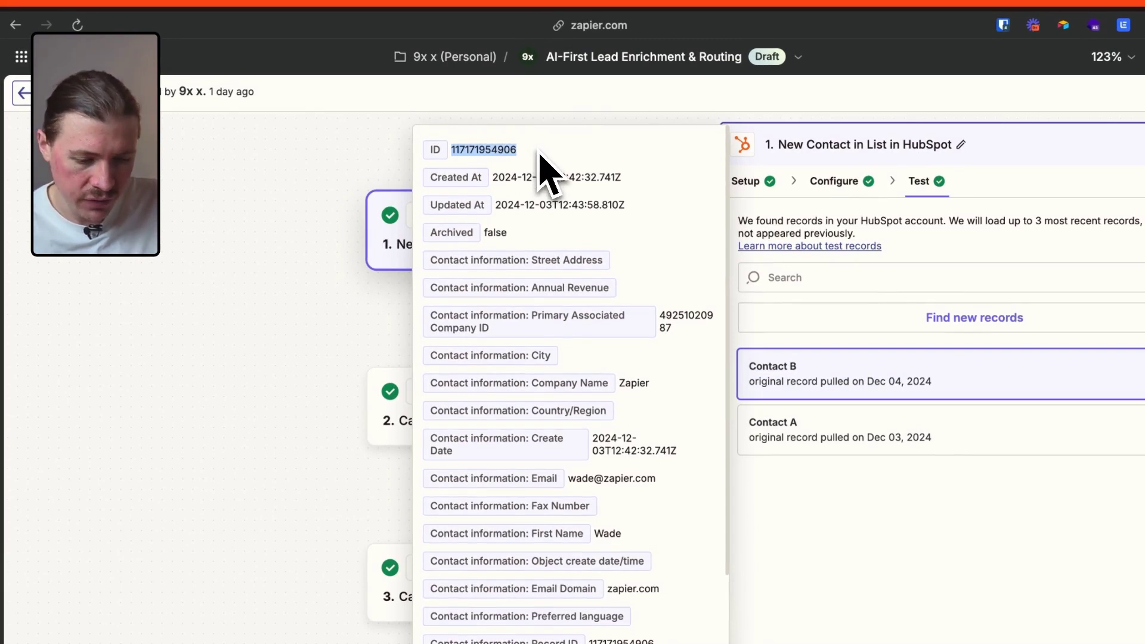
{"action": "scroll", "coordinate": [557, 255], "scroll_direction": "down", "scroll_amount": 2}
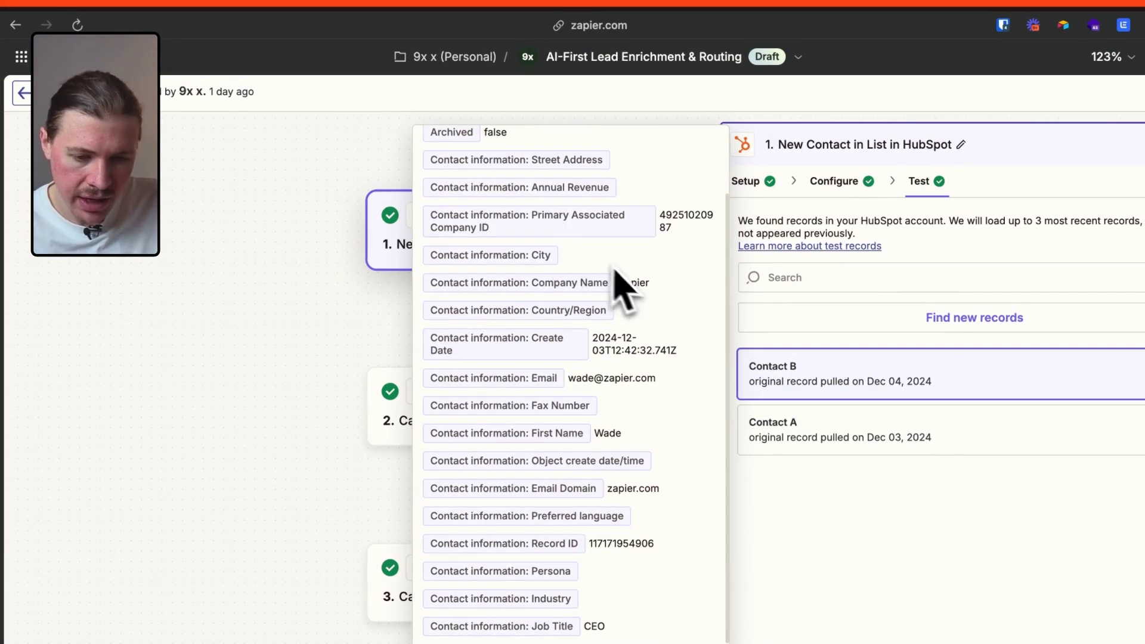
{"action": "scroll", "coordinate": [613, 278], "scroll_direction": "up", "scroll_amount": 2}
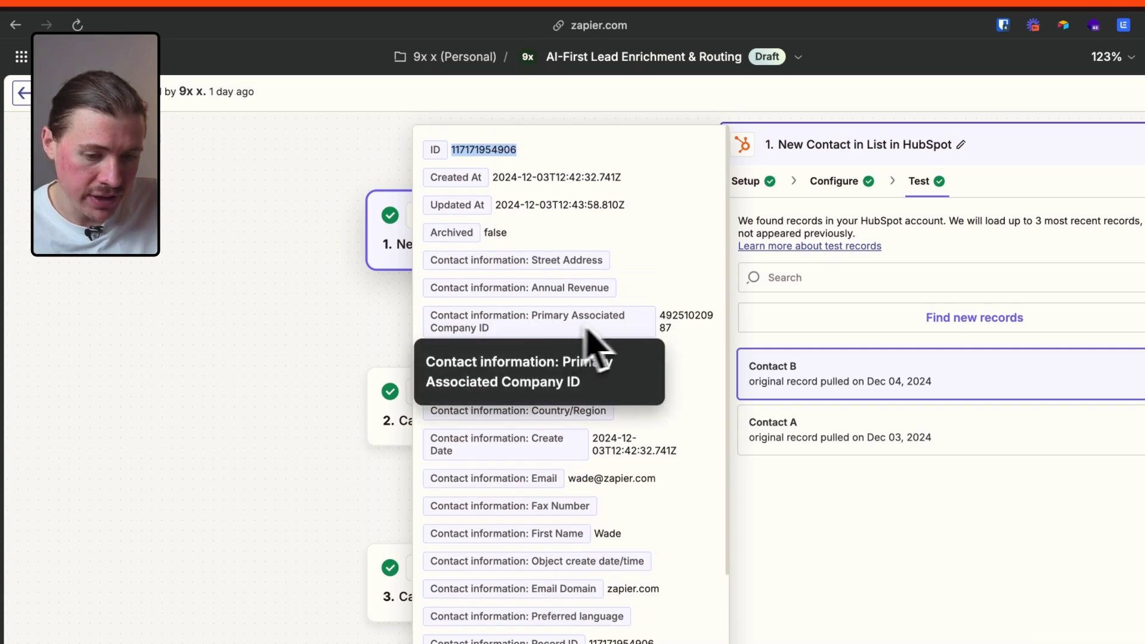
{"action": "left_click_drag", "start_coordinate": [661, 319], "coordinate": [681, 333]}
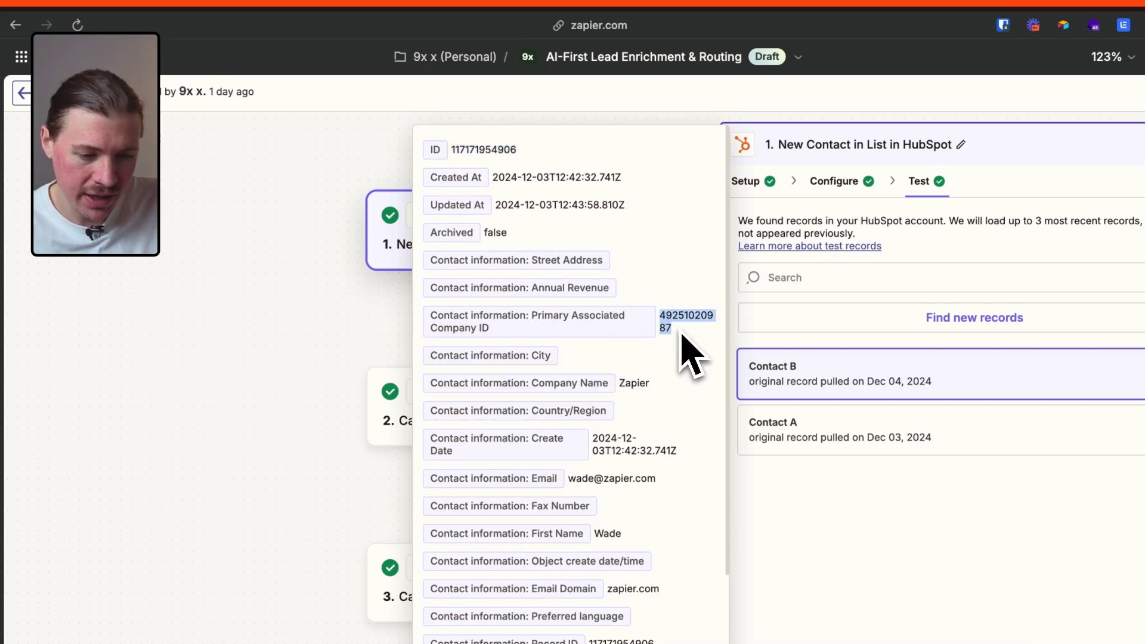
{"action": "left_click", "coordinate": [683, 340]}
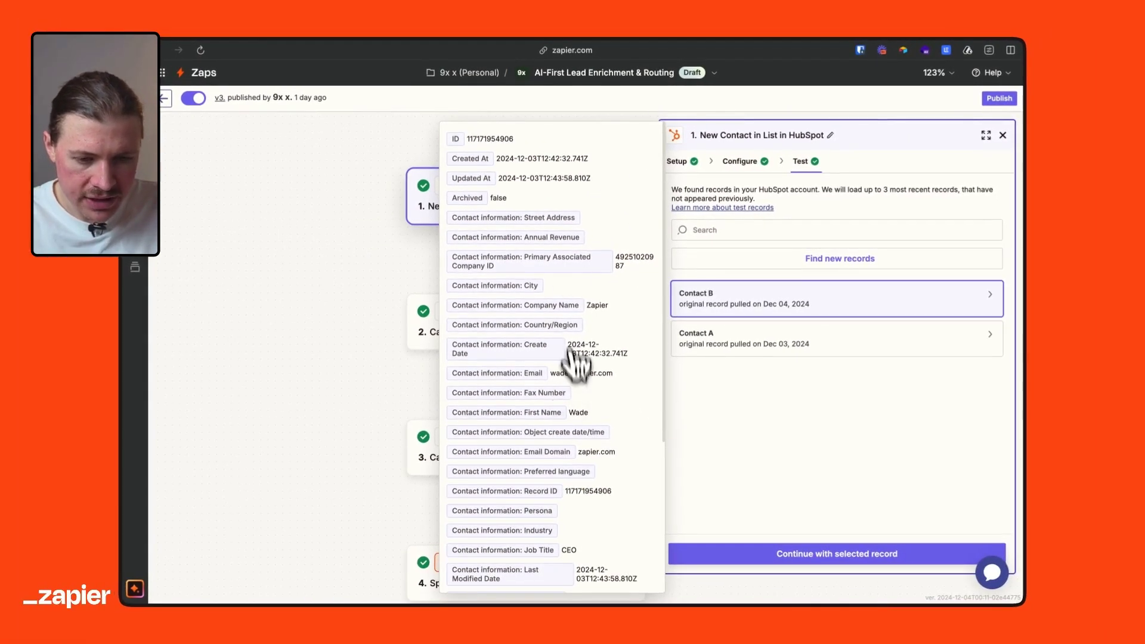
{"action": "left_click", "coordinate": [355, 369]}
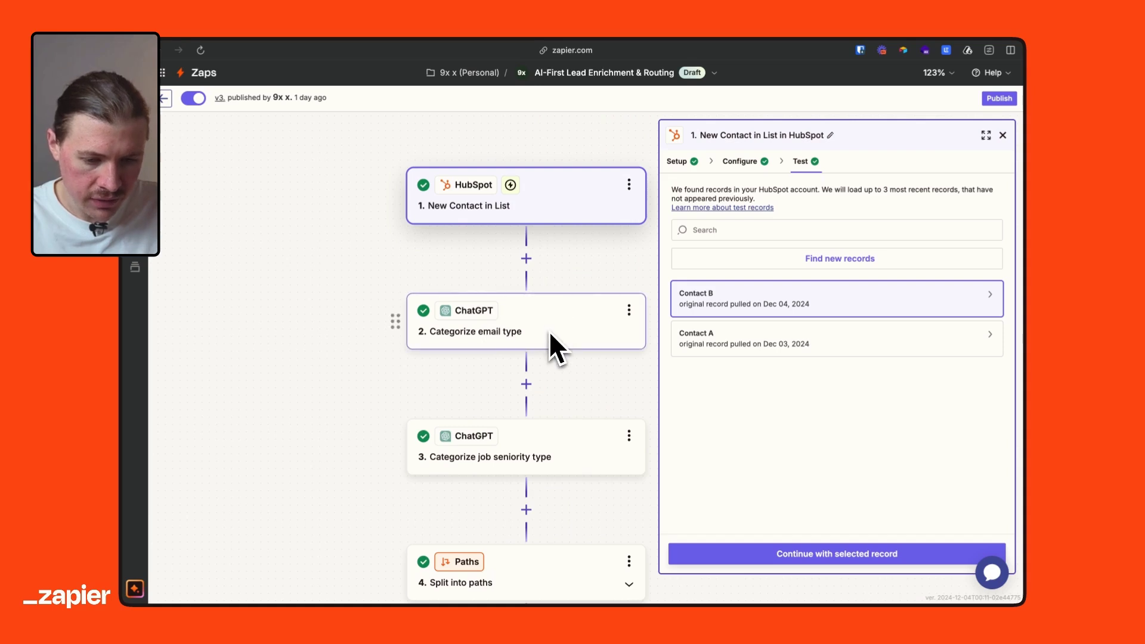
Open the Categorize email type step's settings centred over the editor.
{"action": "scroll", "coordinate": [548, 330], "scroll_direction": "down", "scroll_amount": 1}
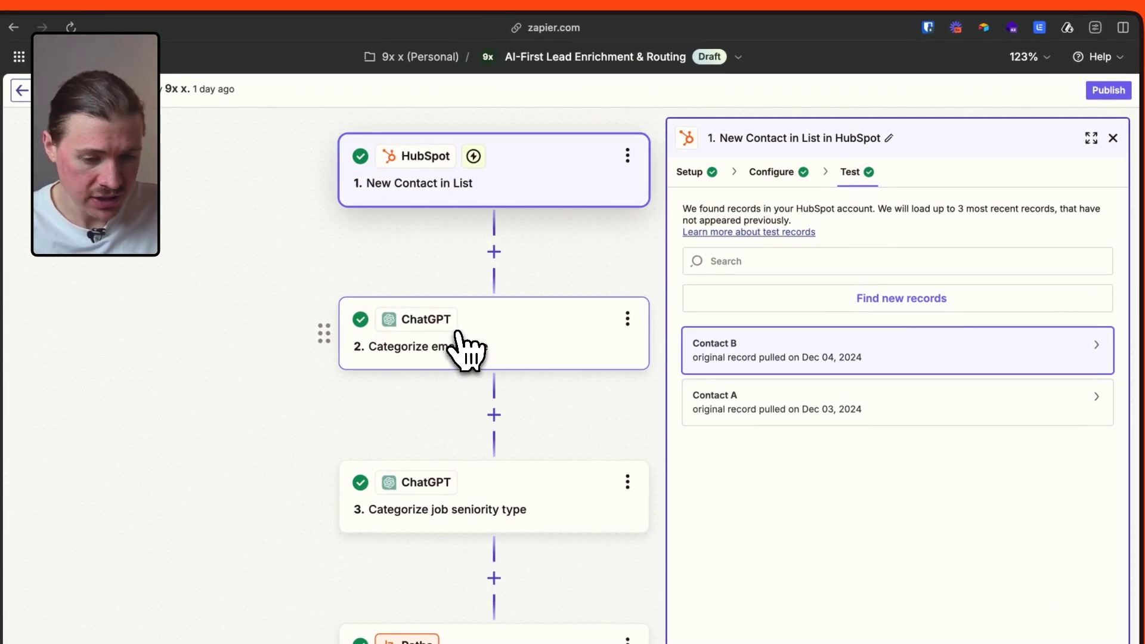
{"action": "left_click", "coordinate": [495, 341]}
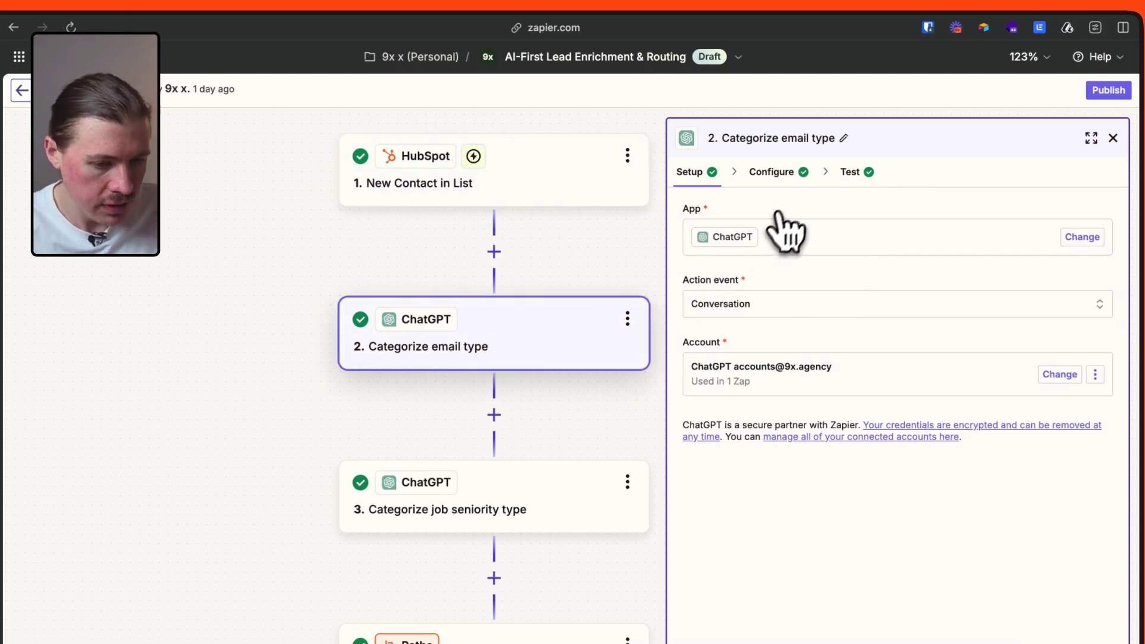
{"action": "left_click", "coordinate": [819, 176]}
{"action": "left_click", "coordinate": [1088, 140]}
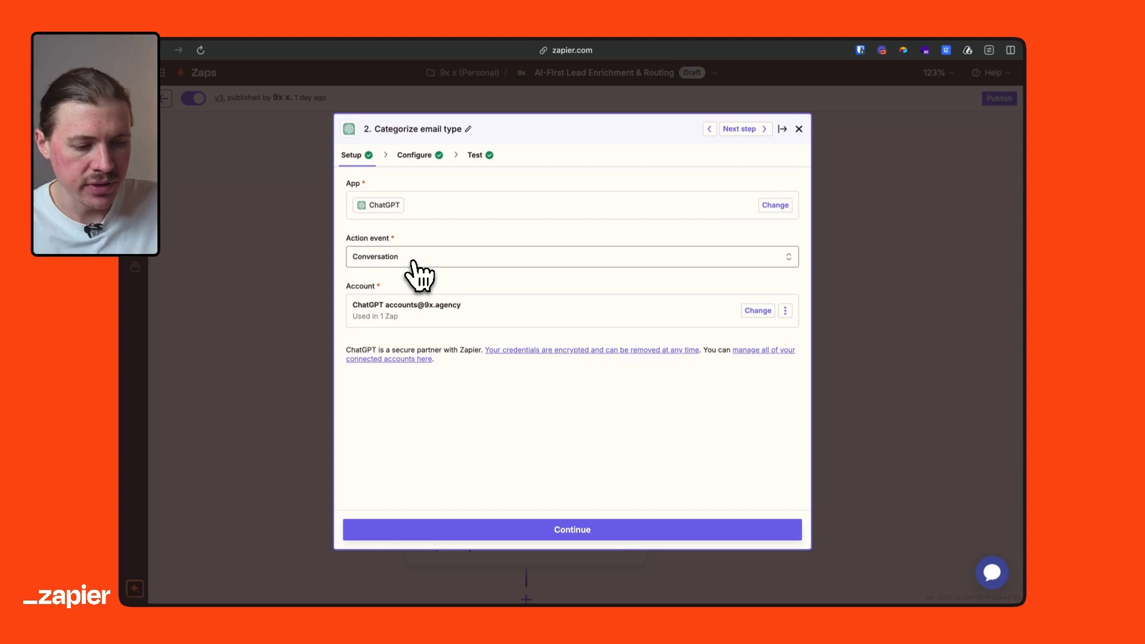
Review the email-domain classification prompt and its emailType(business) example output.
{"action": "left_click", "coordinate": [426, 156]}
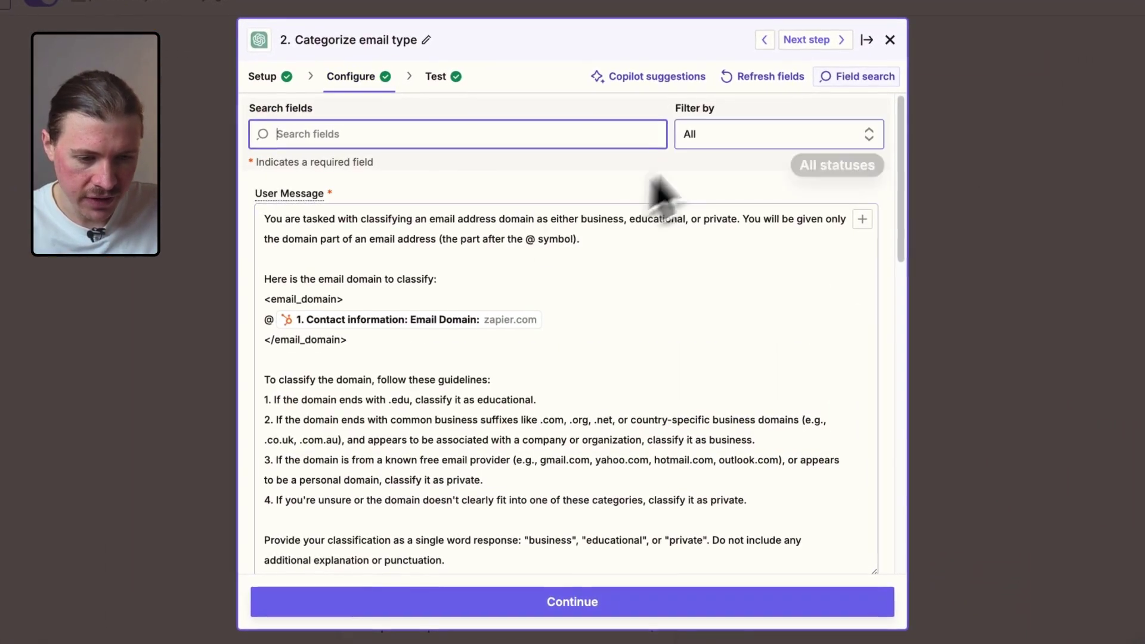
{"action": "scroll", "coordinate": [660, 272], "scroll_direction": "down", "scroll_amount": 3}
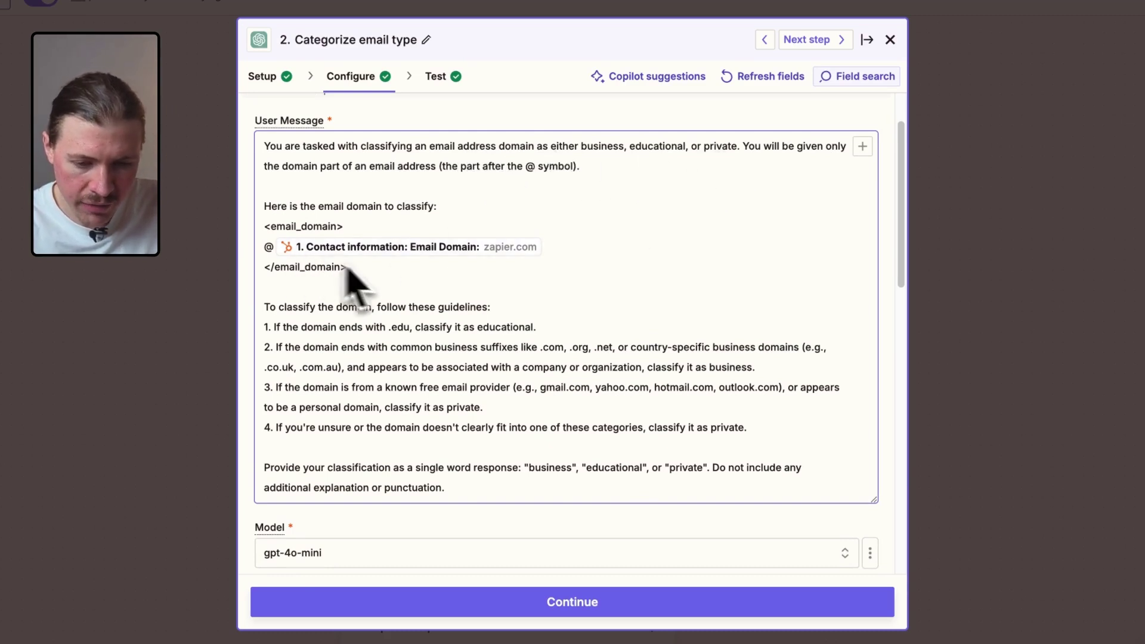
{"action": "left_click", "coordinate": [544, 246]}
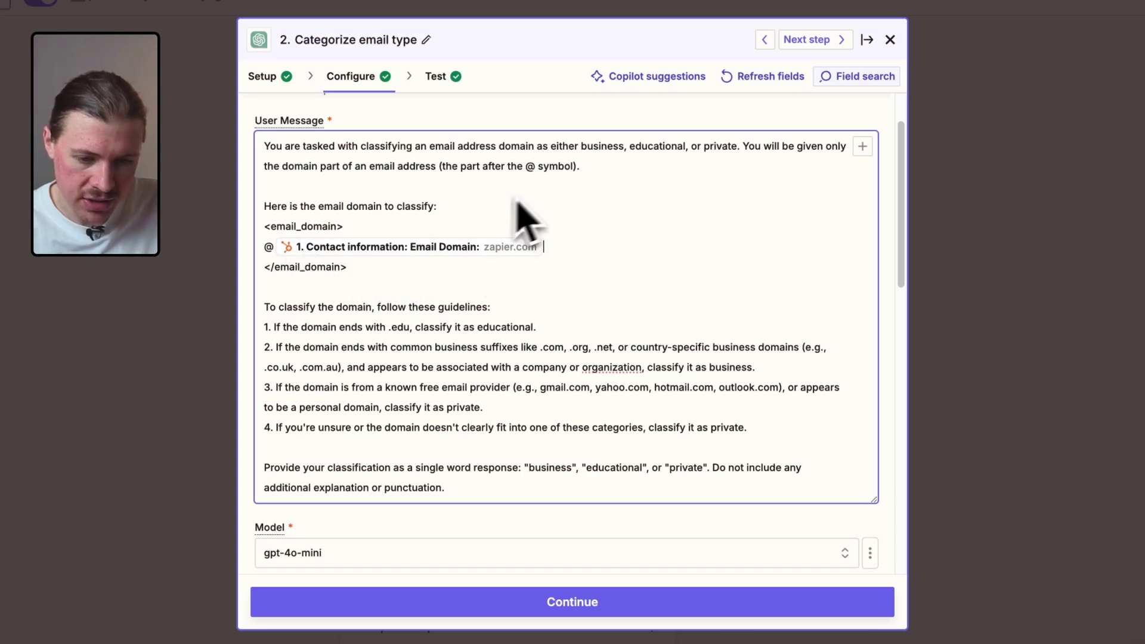
{"action": "scroll", "coordinate": [585, 257], "scroll_direction": "down", "scroll_amount": 2}
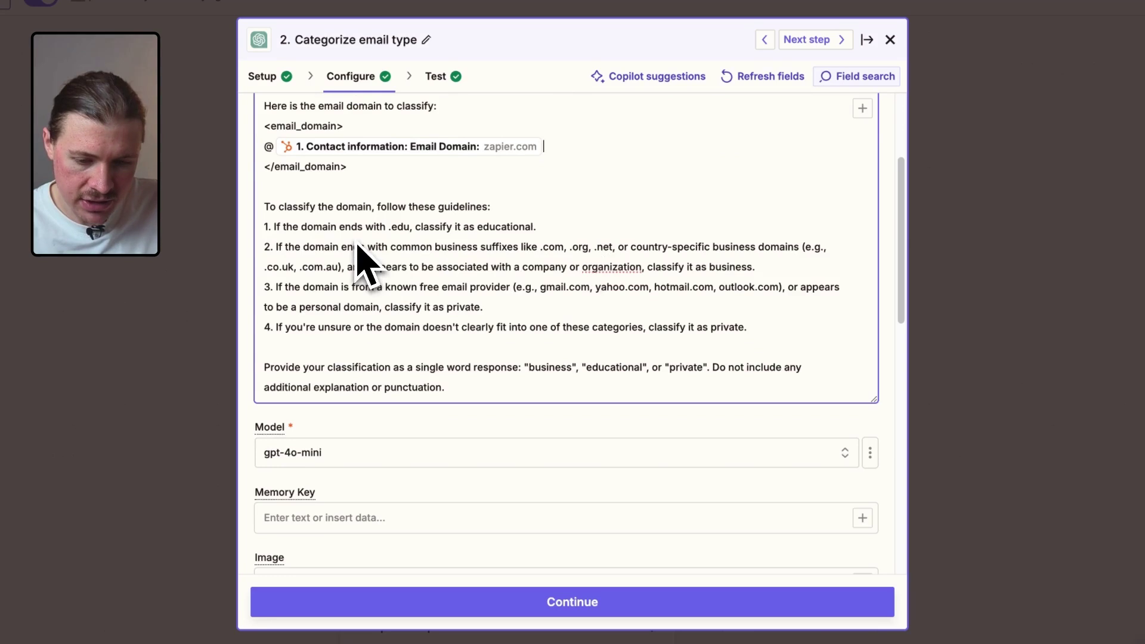
{"action": "scroll", "coordinate": [360, 253], "scroll_direction": "down", "scroll_amount": 10}
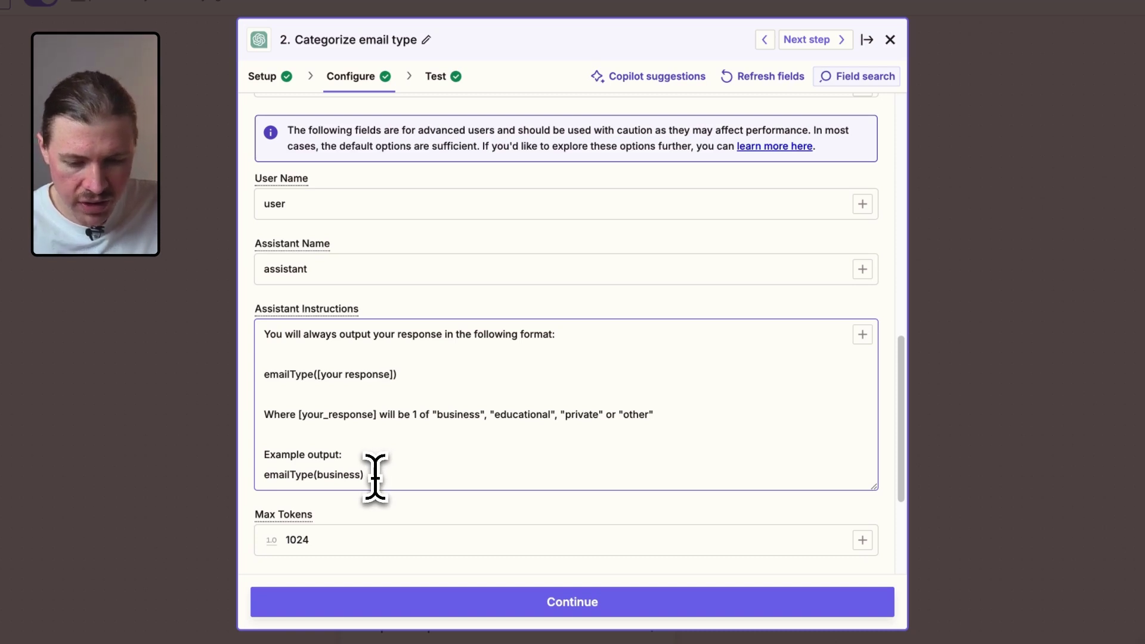
{"action": "left_click_drag", "start_coordinate": [366, 475], "coordinate": [255, 471]}
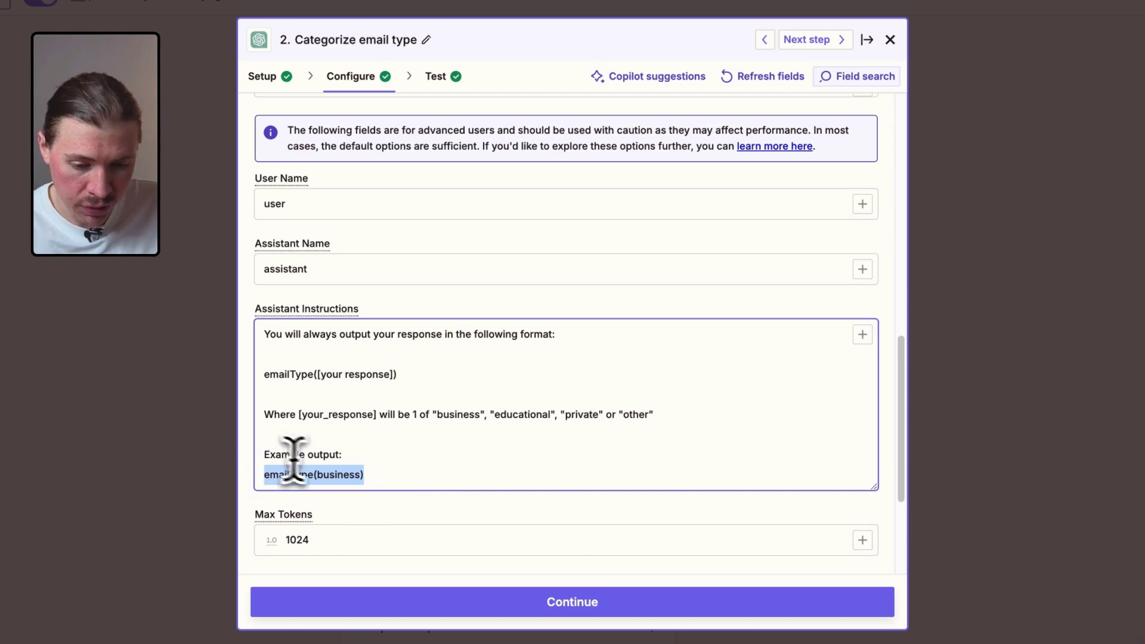
{"action": "left_click", "coordinate": [322, 473]}
{"action": "left_click_drag", "start_coordinate": [312, 480], "coordinate": [260, 480]}
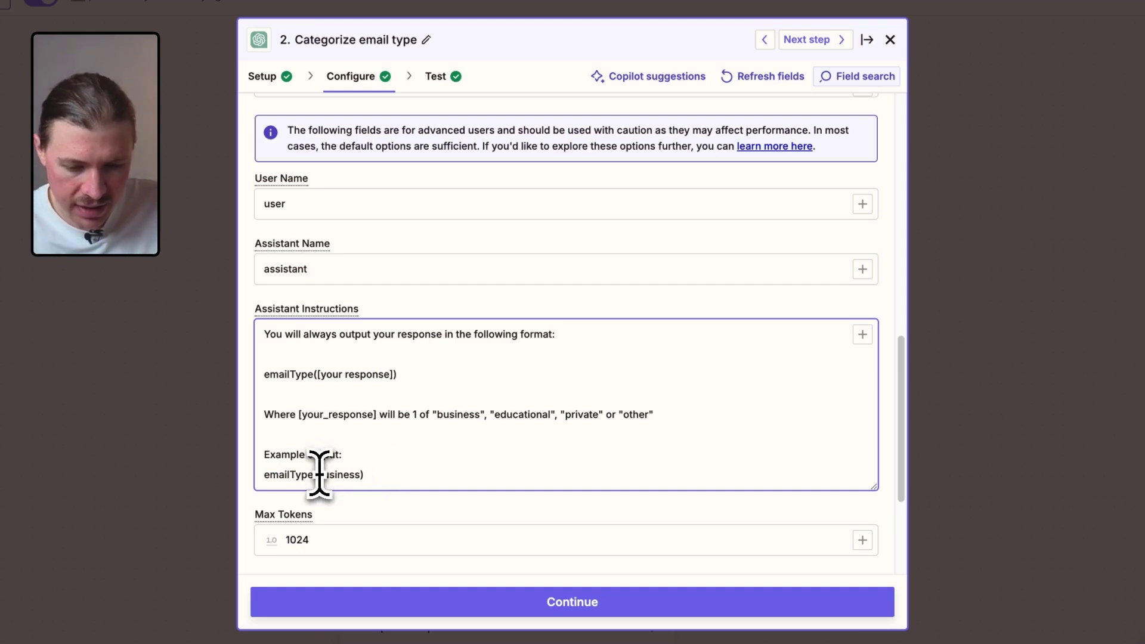
Confirm the email step's test reply returned 'business', then close the step.
{"action": "left_click", "coordinate": [437, 78]}
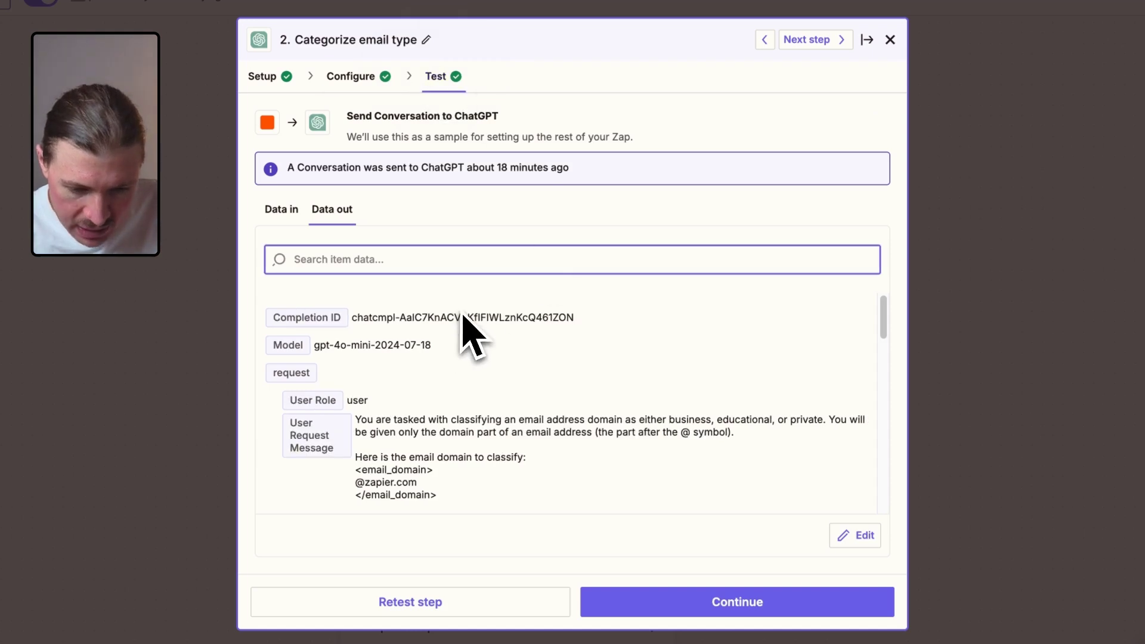
{"action": "scroll", "coordinate": [470, 333], "scroll_direction": "down", "scroll_amount": 5}
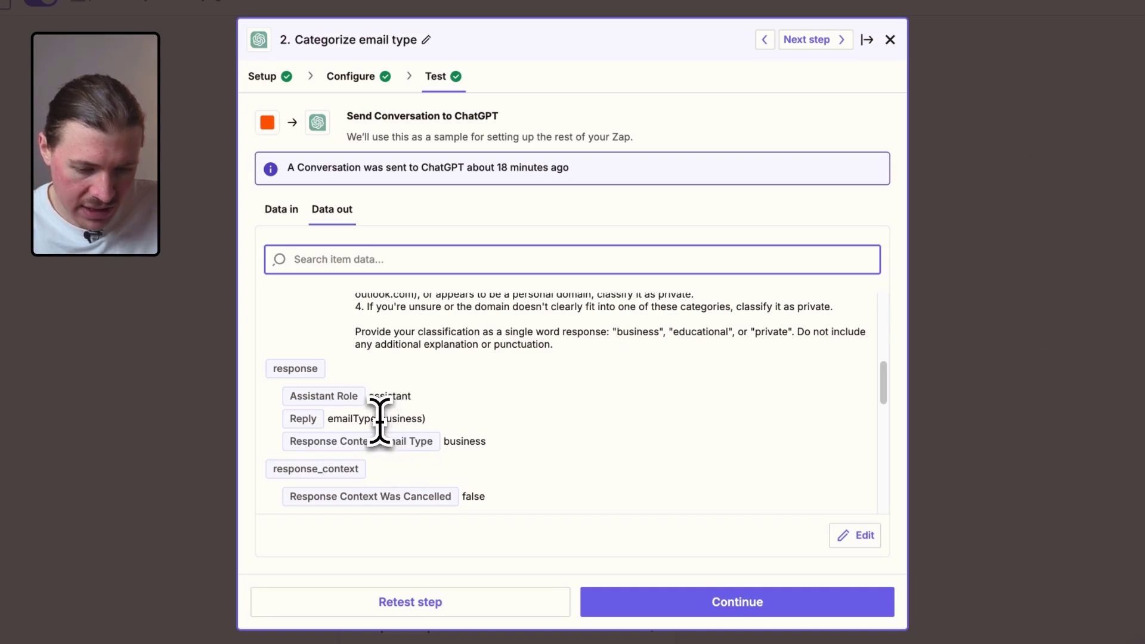
{"action": "double_click", "coordinate": [386, 418]}
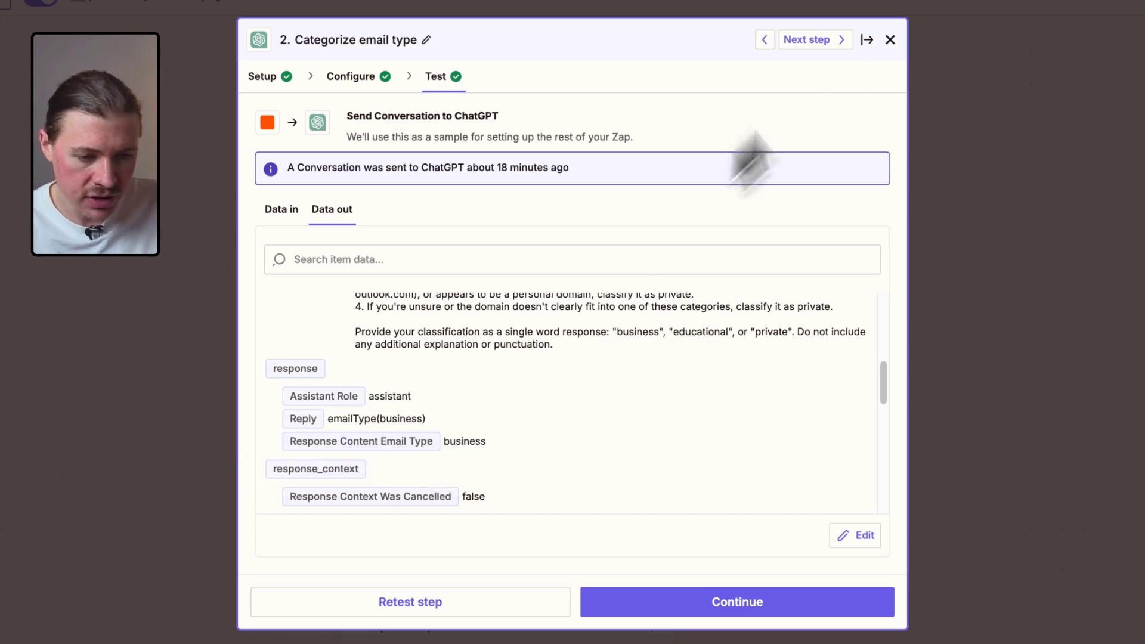
{"action": "left_click", "coordinate": [889, 39]}
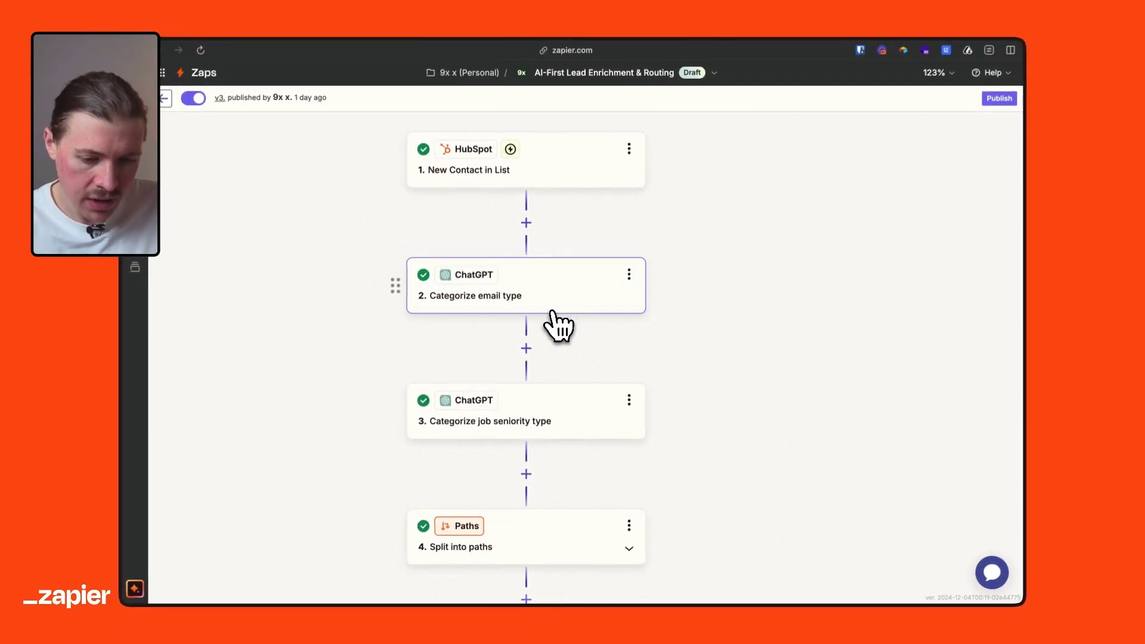
Open step 3's prompt and highlight its seniority list from vp to employee.
{"action": "scroll", "coordinate": [557, 325], "scroll_direction": "down", "scroll_amount": 1}
{"action": "left_click", "coordinate": [546, 387]}
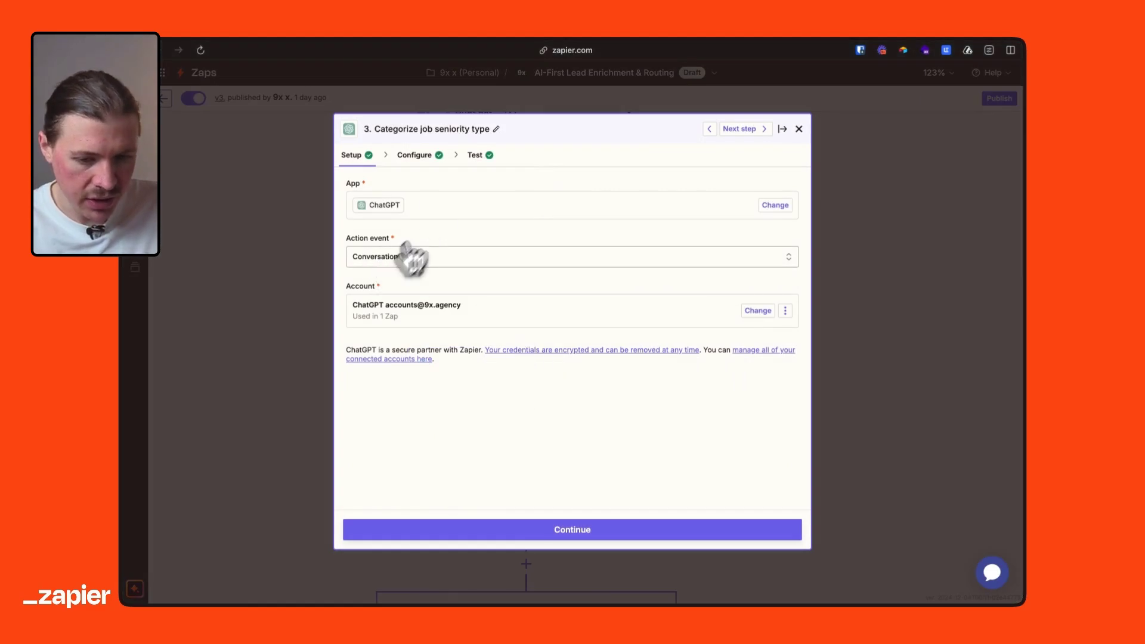
{"action": "left_click", "coordinate": [424, 155]}
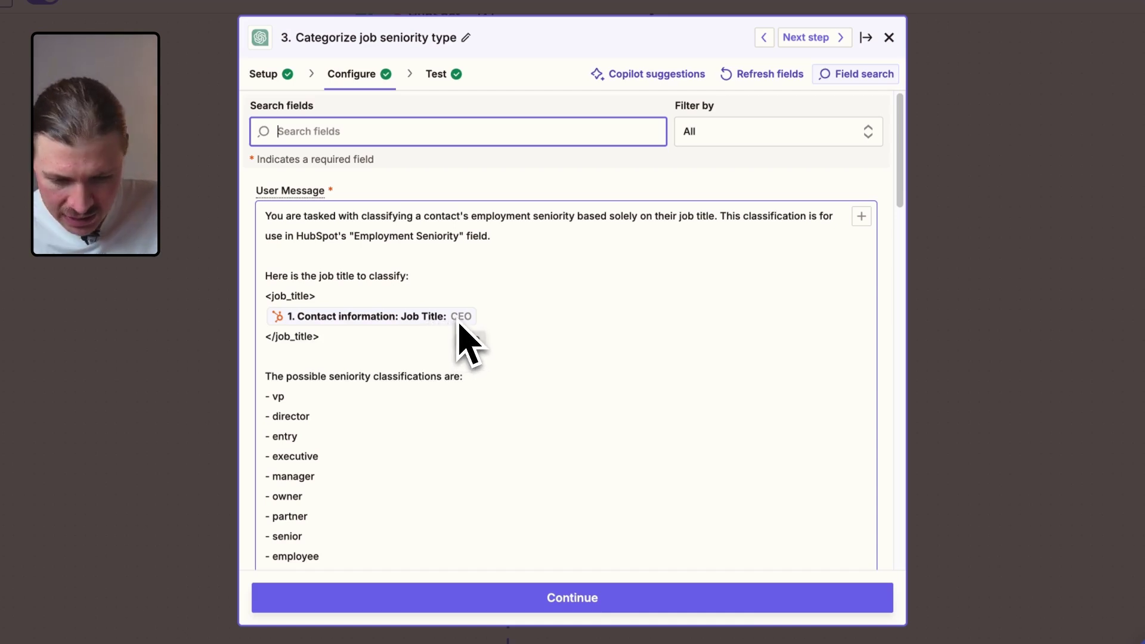
{"action": "scroll", "coordinate": [460, 328], "scroll_direction": "down", "scroll_amount": 2}
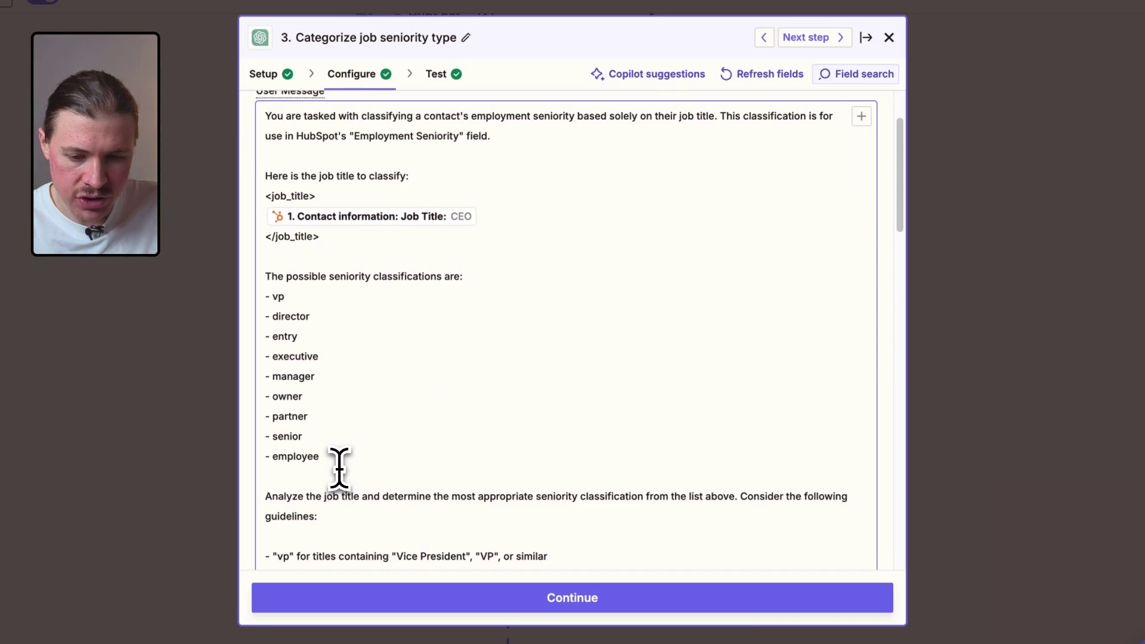
{"action": "left_click_drag", "start_coordinate": [338, 468], "coordinate": [269, 314]}
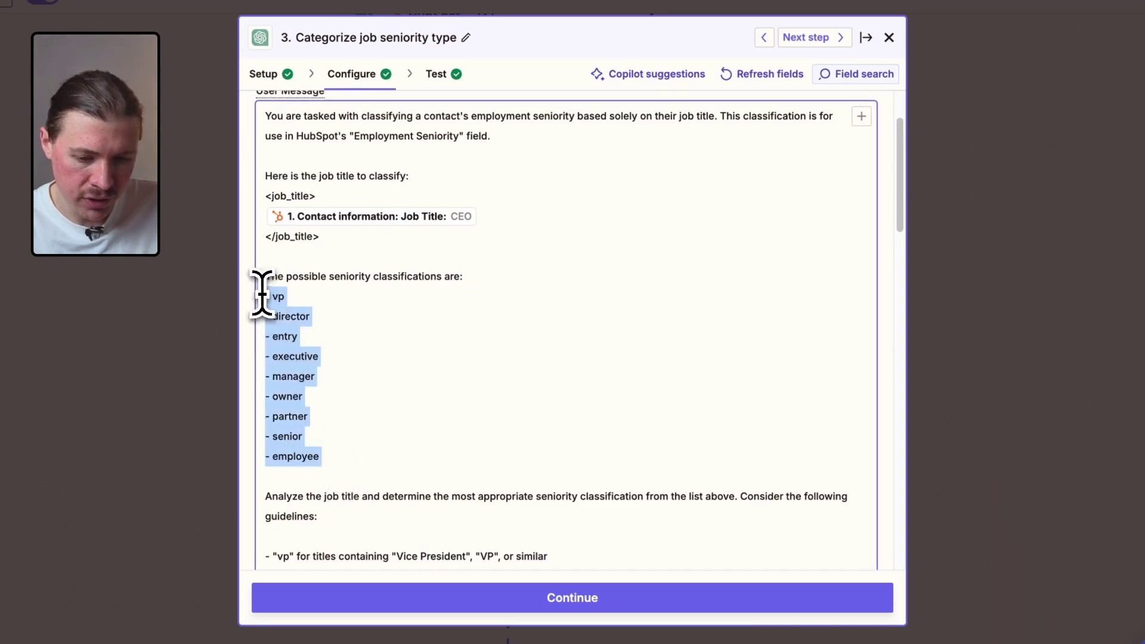
{"action": "left_click_drag", "start_coordinate": [343, 465], "coordinate": [256, 297]}
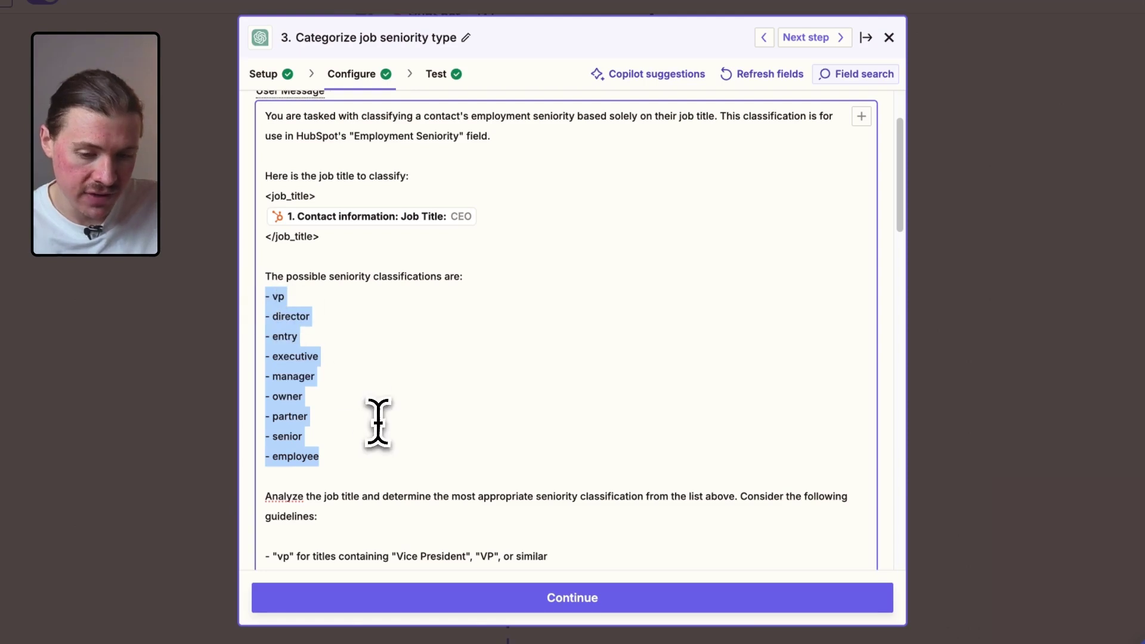
Retest the seniority step and verify the reply jobSeniority(executive) and Job Seniority output.
{"action": "left_click", "coordinate": [443, 73]}
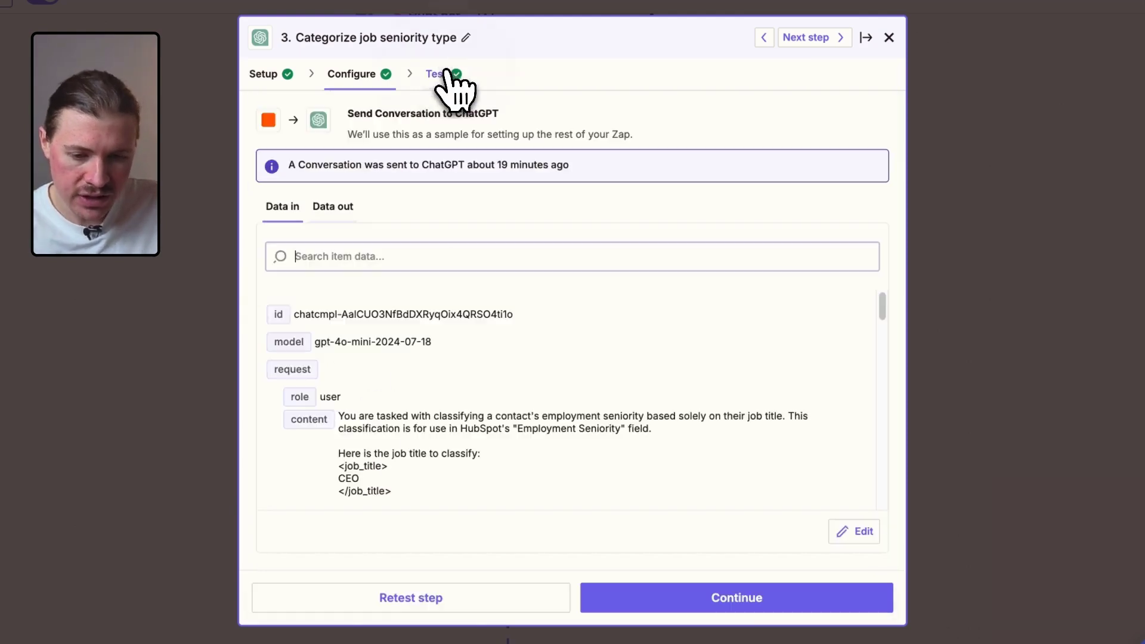
{"action": "left_click", "coordinate": [442, 596]}
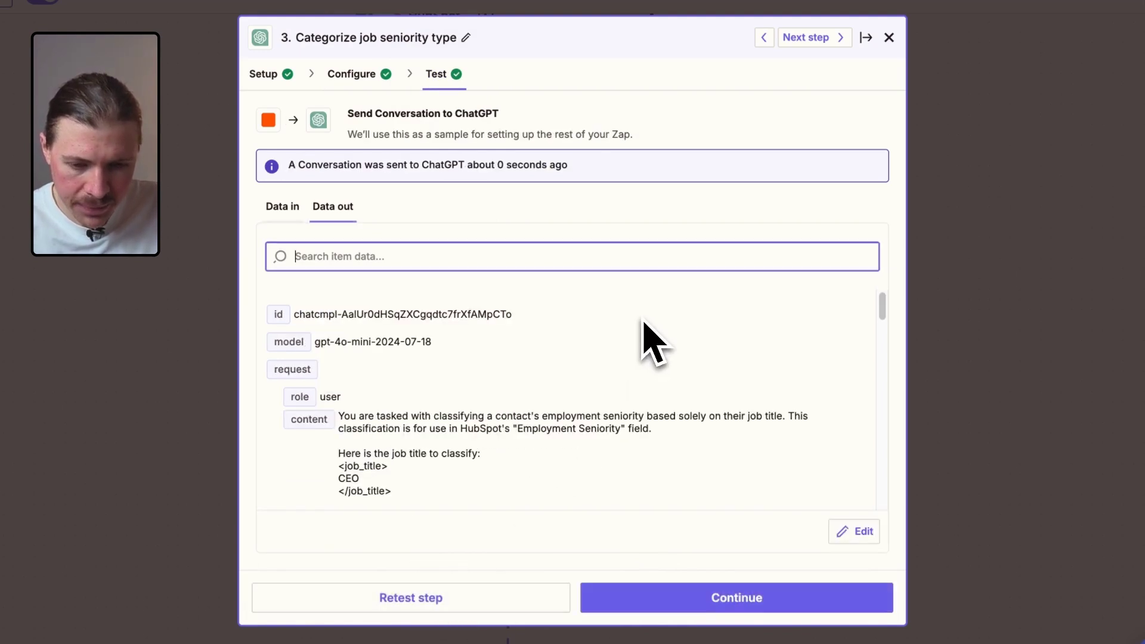
{"action": "scroll", "coordinate": [455, 358], "scroll_direction": "down", "scroll_amount": 10}
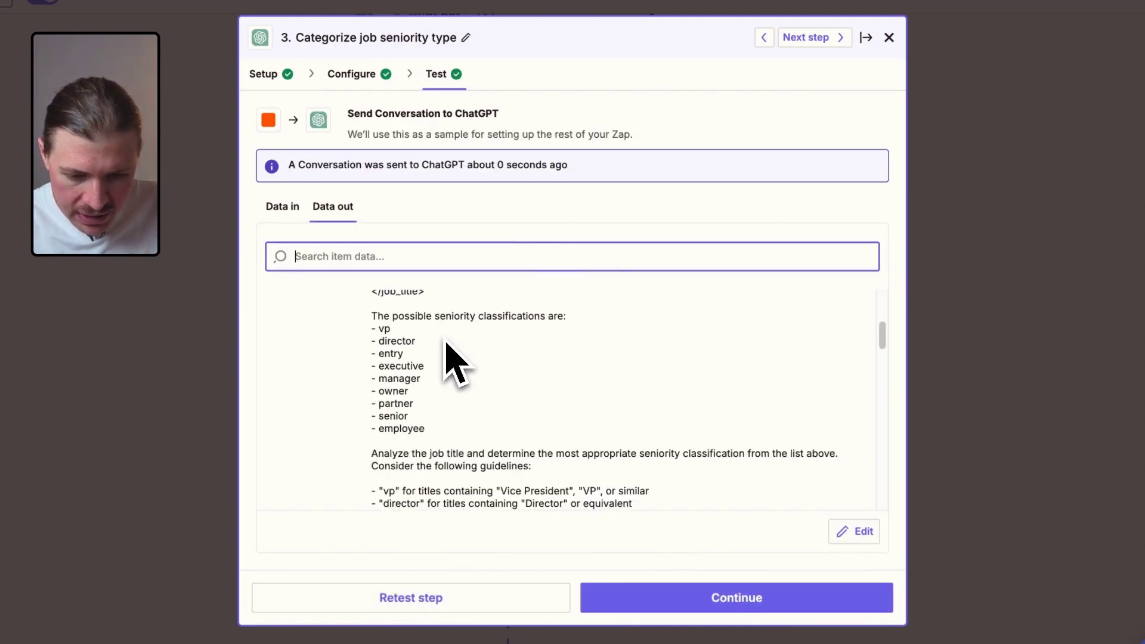
{"action": "scroll", "coordinate": [453, 357], "scroll_direction": "down", "scroll_amount": 3}
{"action": "scroll", "coordinate": [459, 382], "scroll_direction": "up", "scroll_amount": 3}
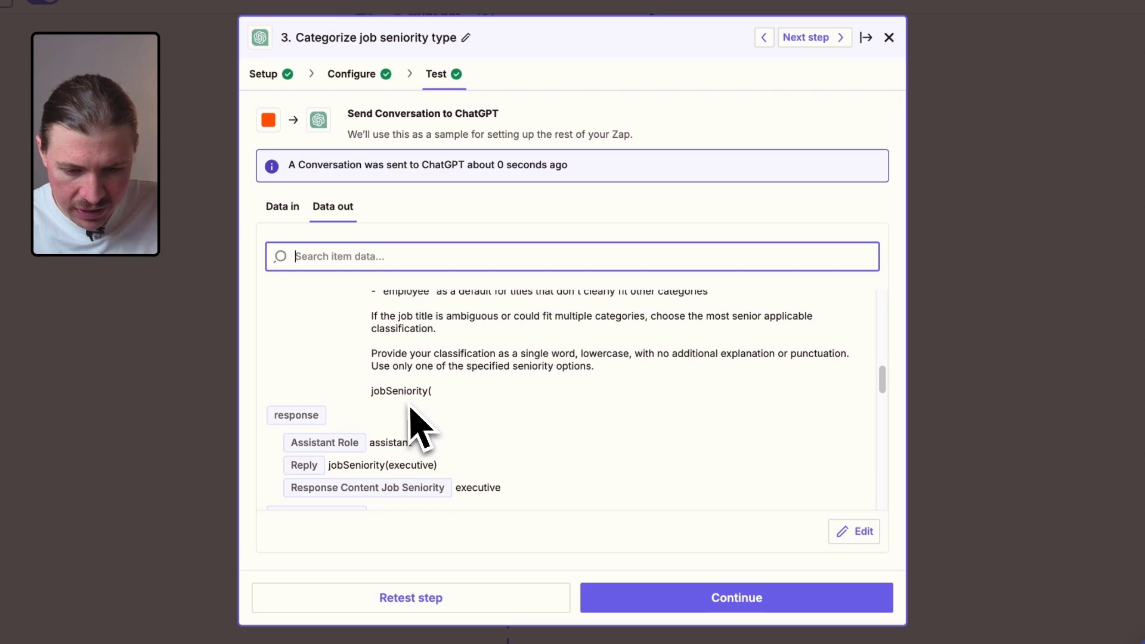
{"action": "left_click", "coordinate": [331, 468]}
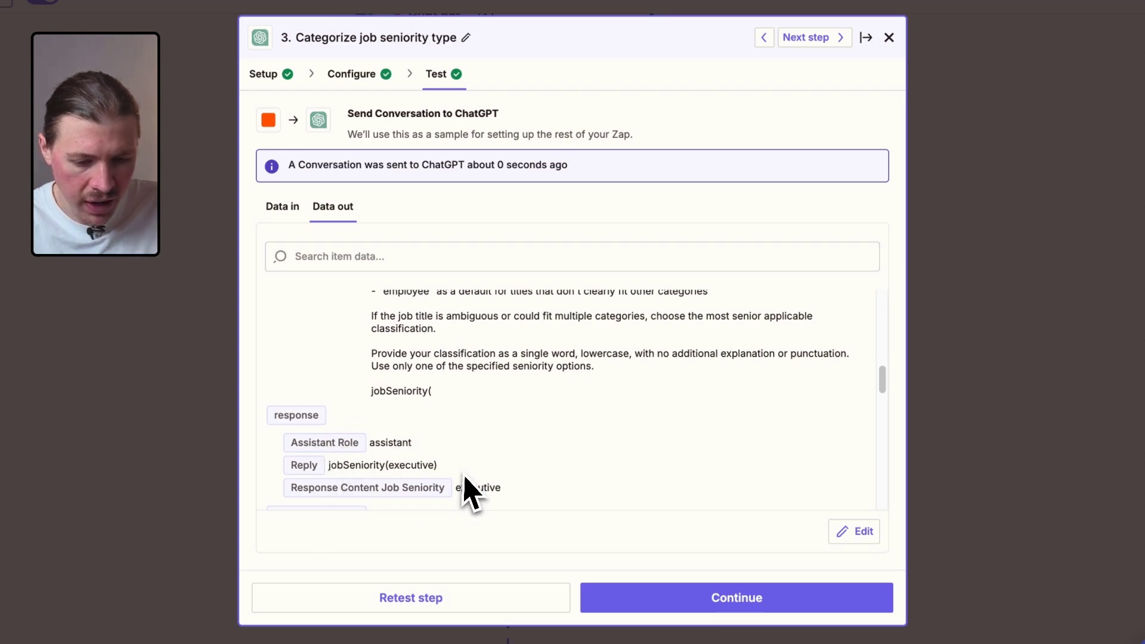
{"action": "left_click_drag", "start_coordinate": [439, 466], "coordinate": [337, 463]}
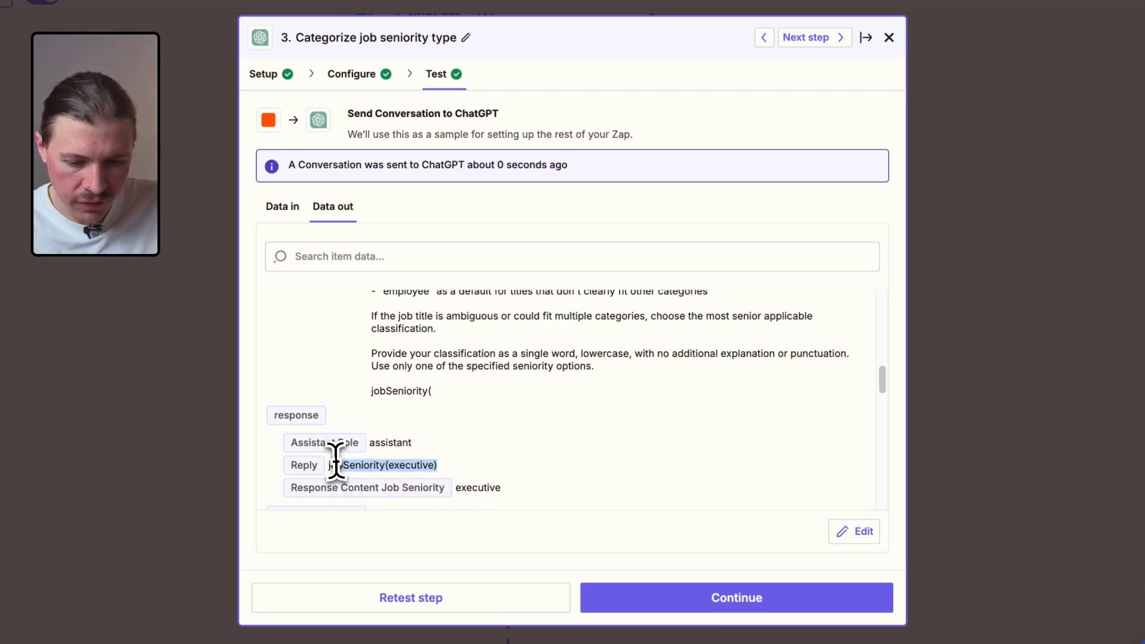
{"action": "left_click", "coordinate": [329, 465]}
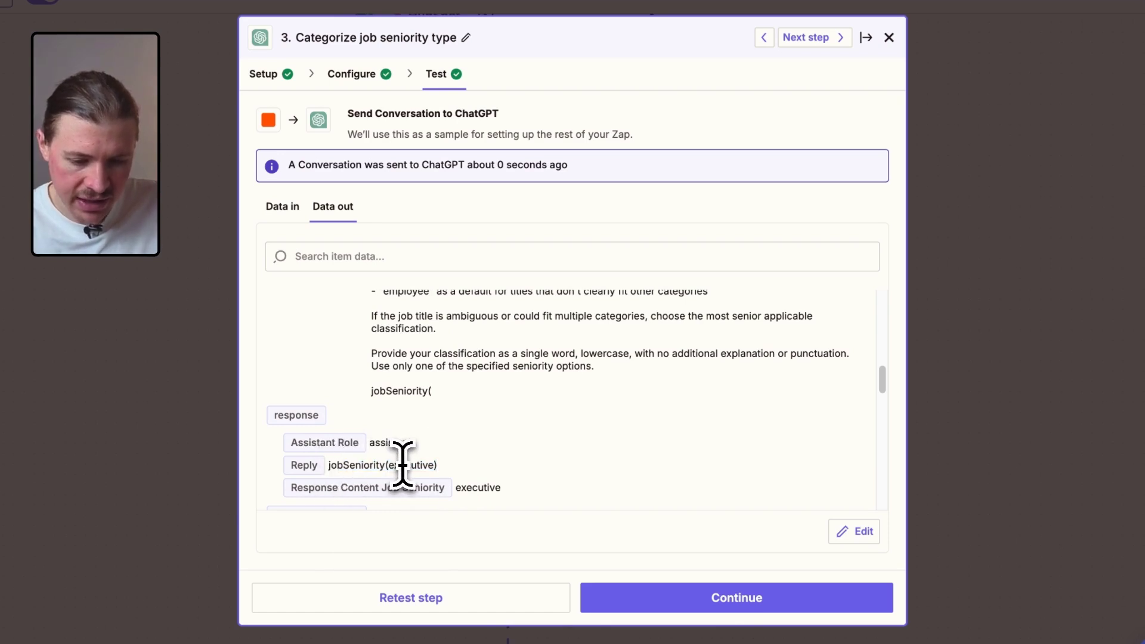
{"action": "scroll", "coordinate": [403, 464], "scroll_direction": "down", "scroll_amount": 3}
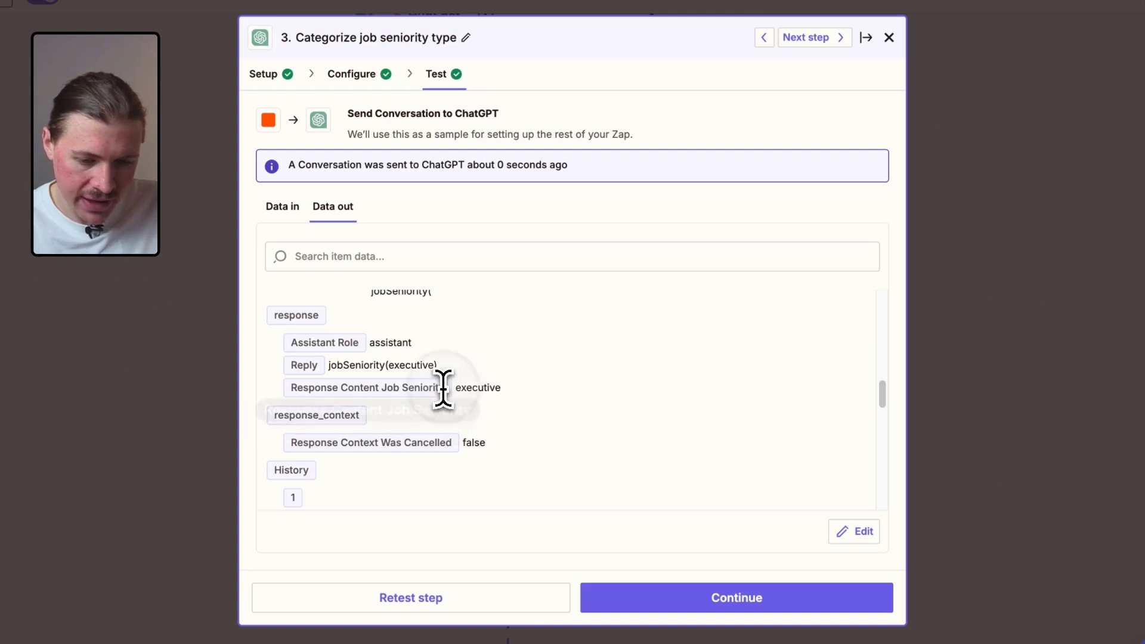
{"action": "left_click_drag", "start_coordinate": [382, 389], "coordinate": [480, 394]}
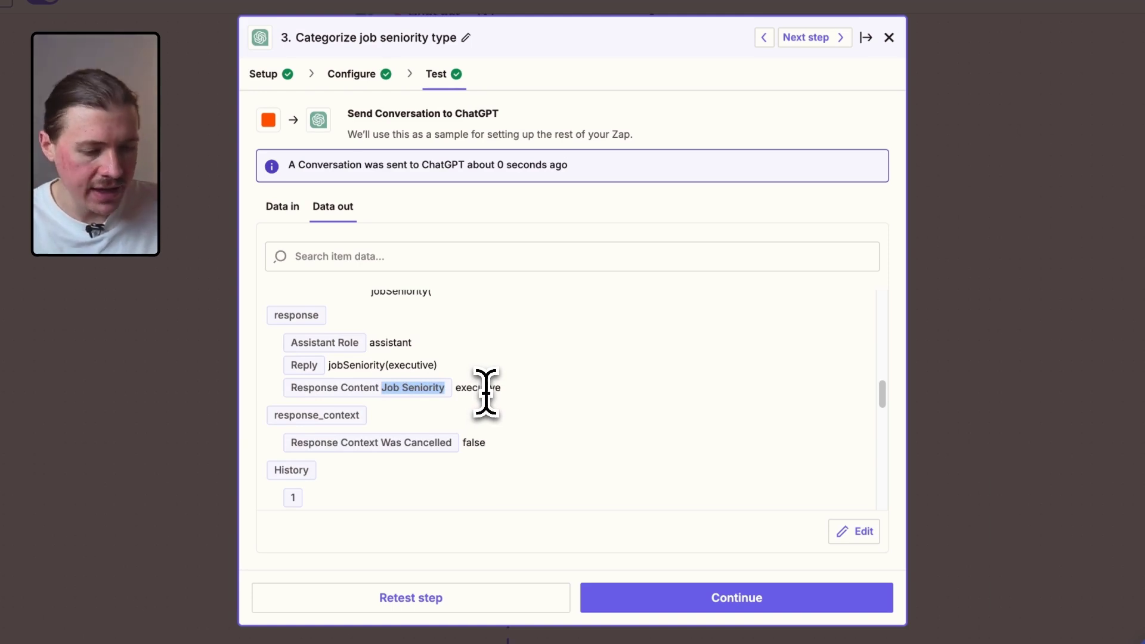
{"action": "left_click", "coordinate": [475, 389]}
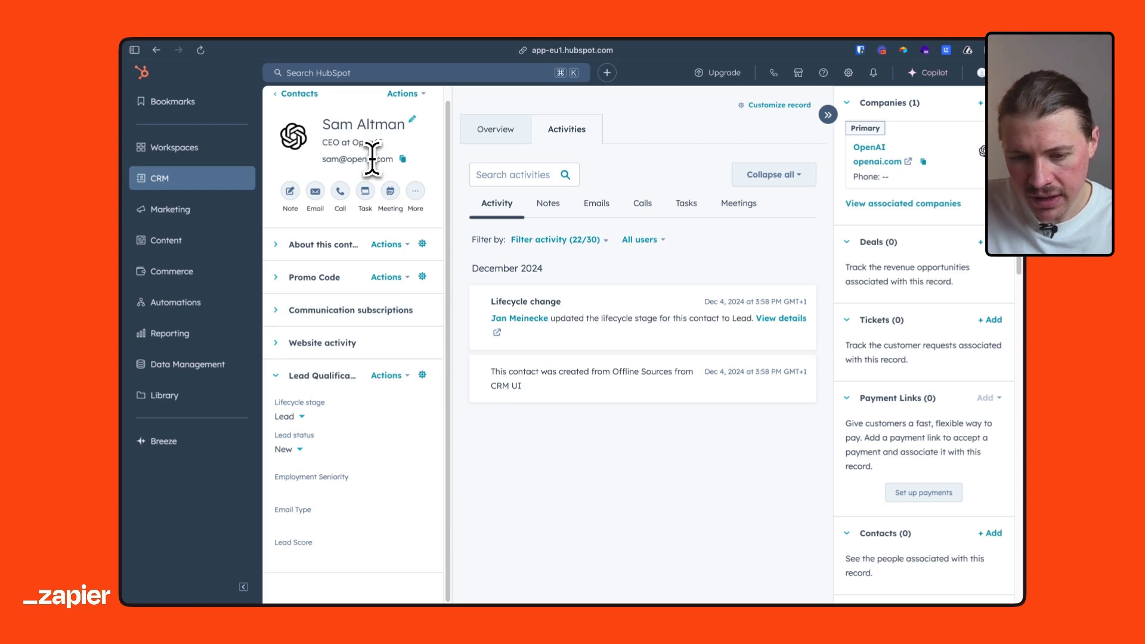
Note the contact's openai.com email domain and open the linked OpenAI company record.
{"action": "left_click_drag", "start_coordinate": [349, 159], "coordinate": [391, 159]}
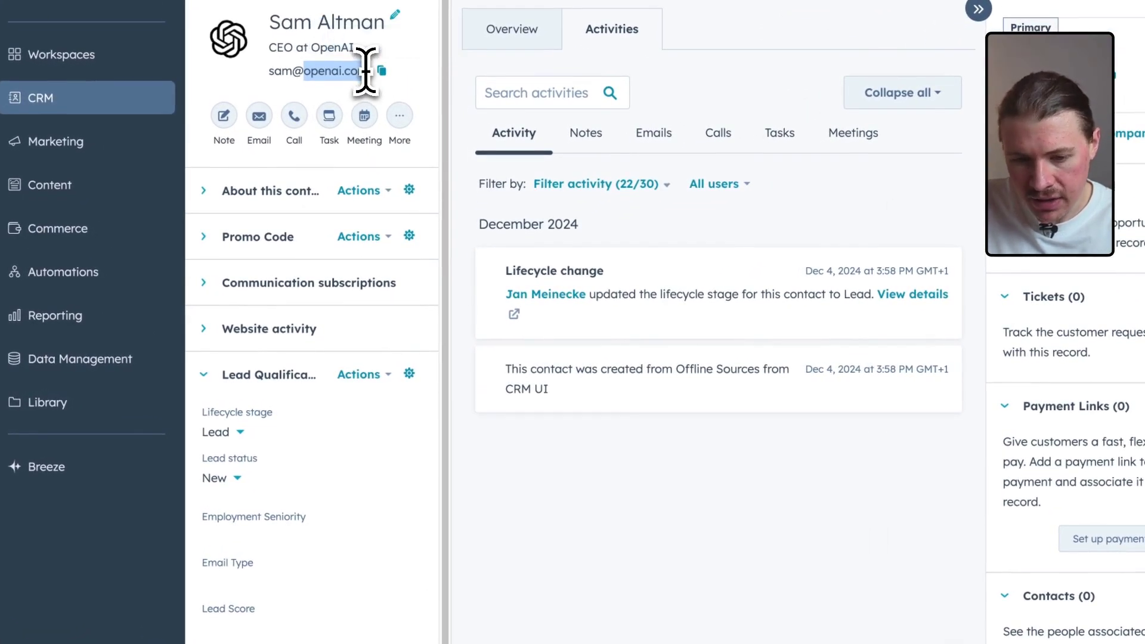
{"action": "left_click", "coordinate": [305, 74]}
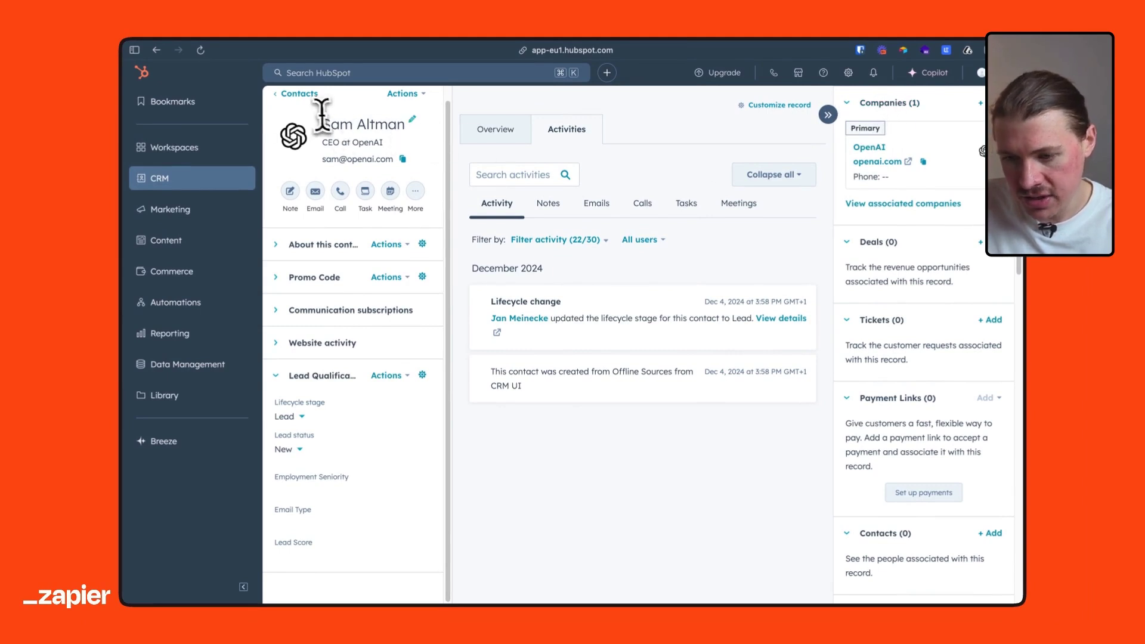
{"action": "left_click", "coordinate": [867, 149]}
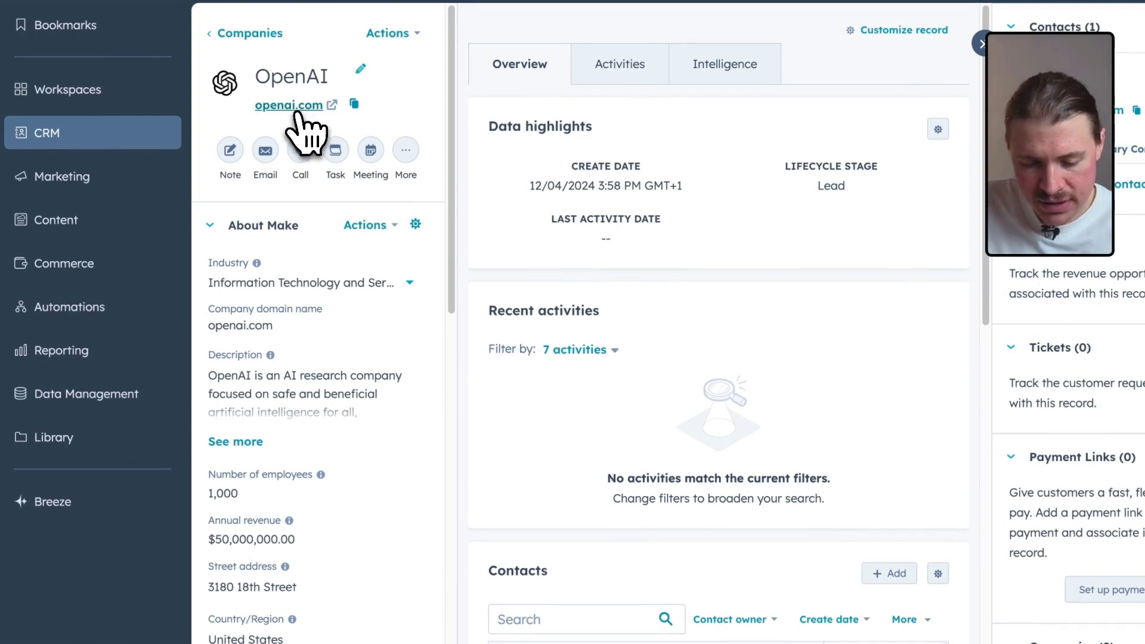
{"action": "scroll", "coordinate": [334, 250], "scroll_direction": "down", "scroll_amount": 2}
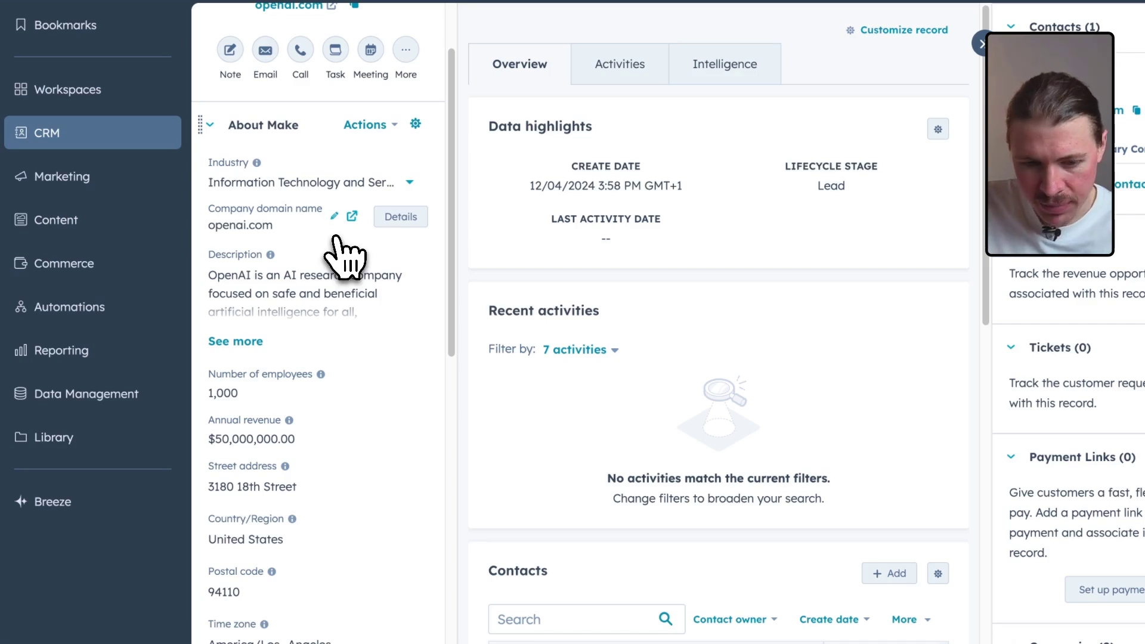
{"action": "scroll", "coordinate": [343, 256], "scroll_direction": "down", "scroll_amount": 2}
{"action": "scroll", "coordinate": [340, 255], "scroll_direction": "up", "scroll_amount": 2}
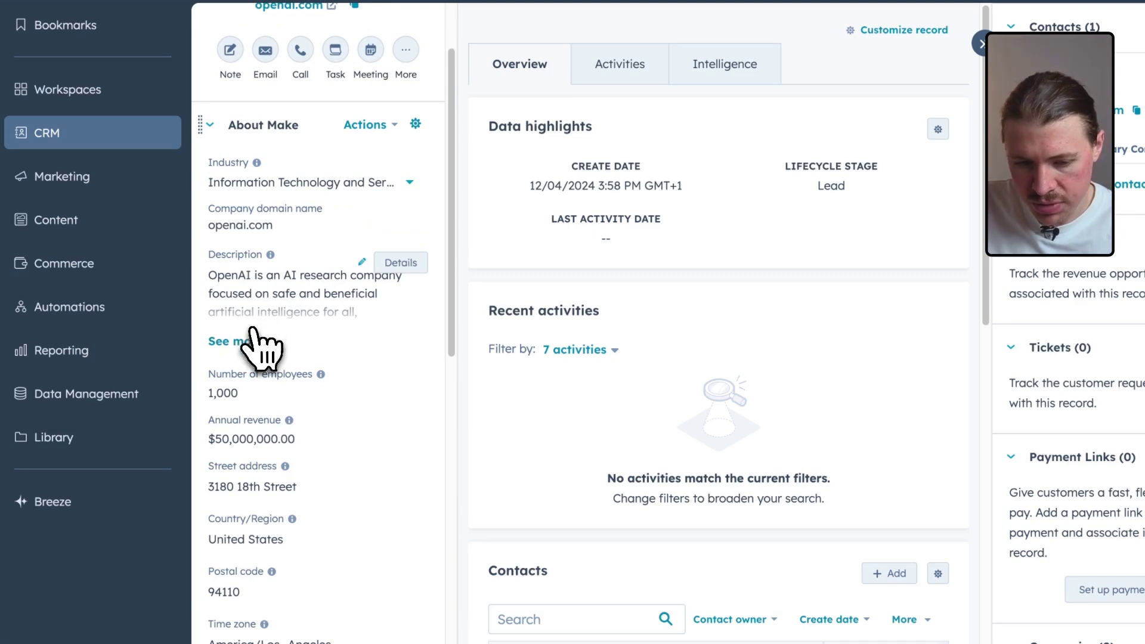
{"action": "scroll", "coordinate": [253, 329], "scroll_direction": "down", "scroll_amount": 2}
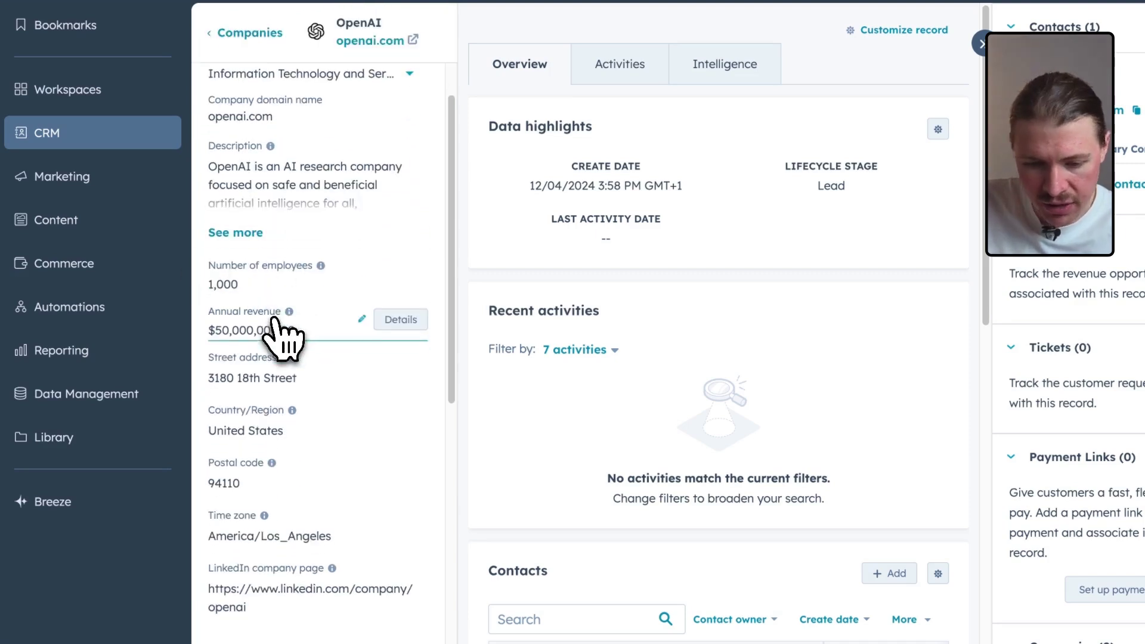
{"action": "scroll", "coordinate": [277, 328], "scroll_direction": "down", "scroll_amount": 2}
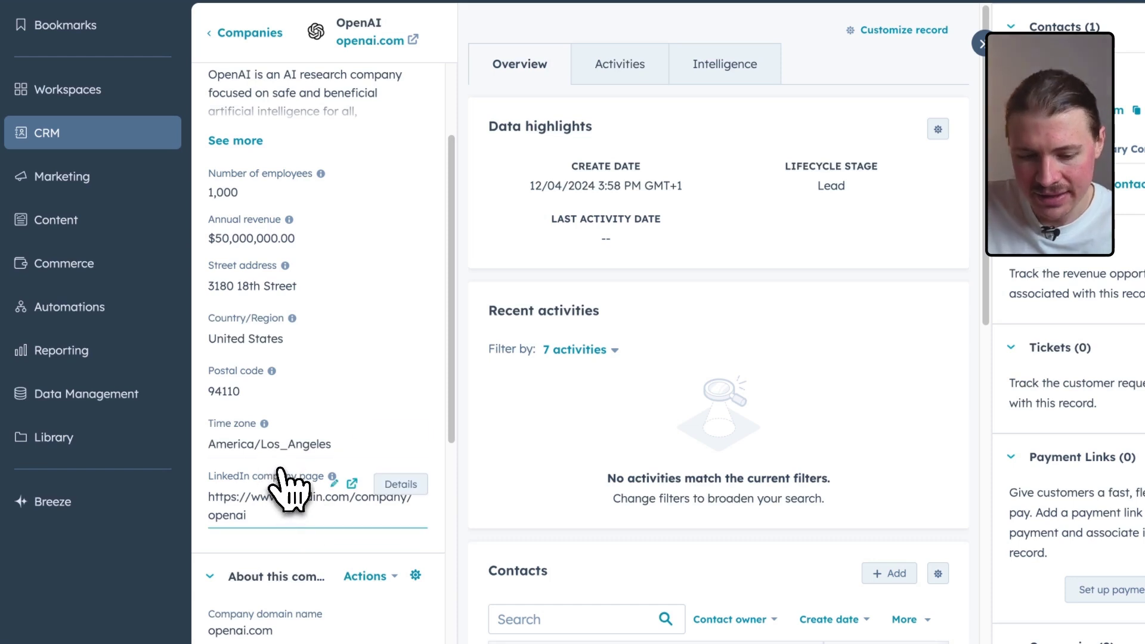
{"action": "scroll", "coordinate": [298, 474], "scroll_direction": "up", "scroll_amount": 4}
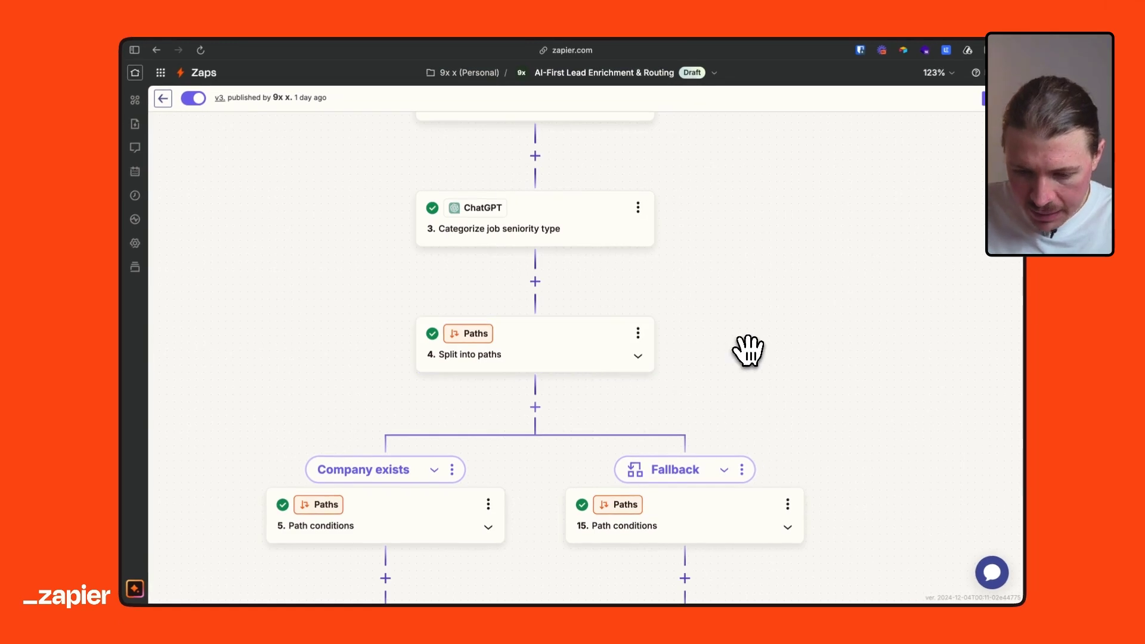
Pan the Zap canvas to inspect the lead scoring steps below and the earlier categorize steps.
{"action": "scroll", "coordinate": [748, 351], "scroll_direction": "down", "scroll_amount": 3}
{"action": "left_click_drag", "start_coordinate": [747, 357], "coordinate": [739, 206]}
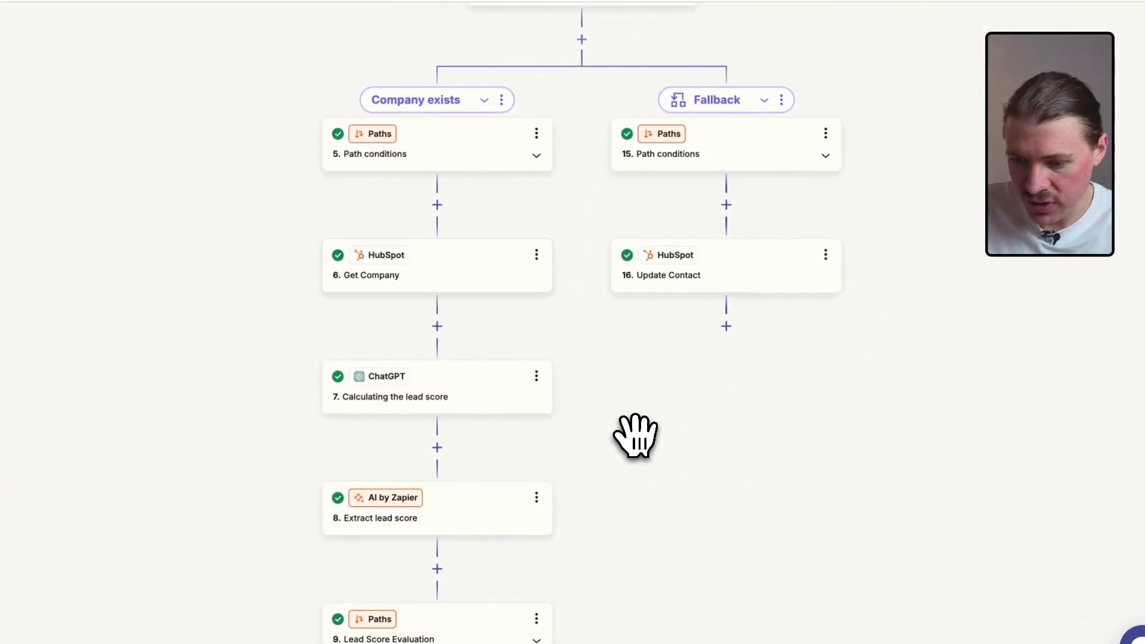
{"action": "scroll", "coordinate": [666, 399], "scroll_direction": "up", "scroll_amount": 3}
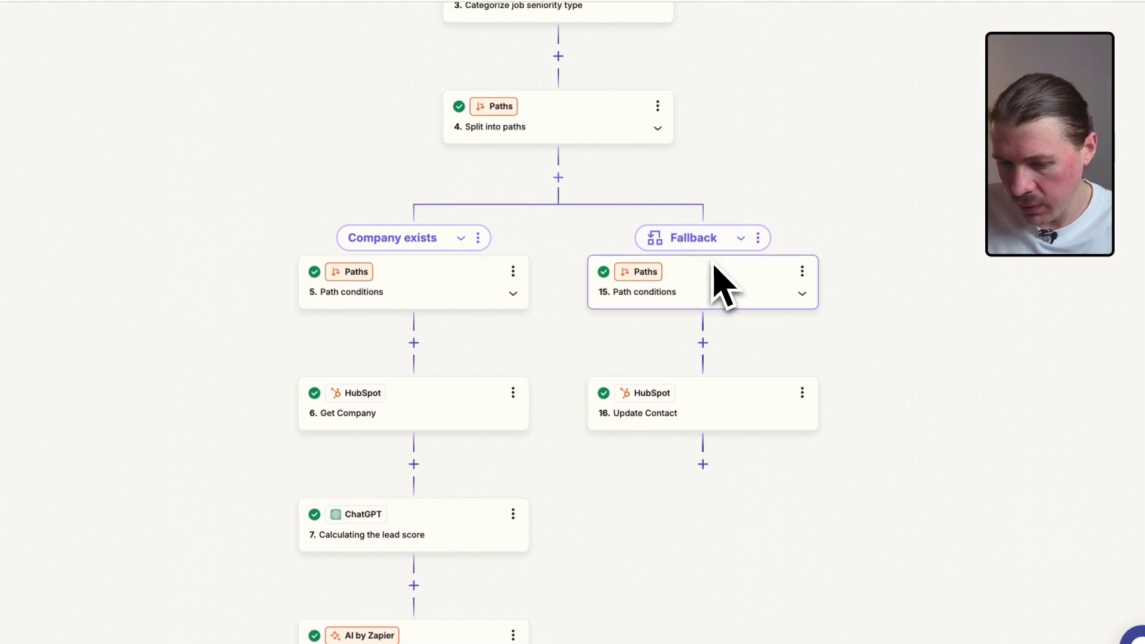
{"action": "left_click_drag", "start_coordinate": [865, 294], "coordinate": [861, 422]}
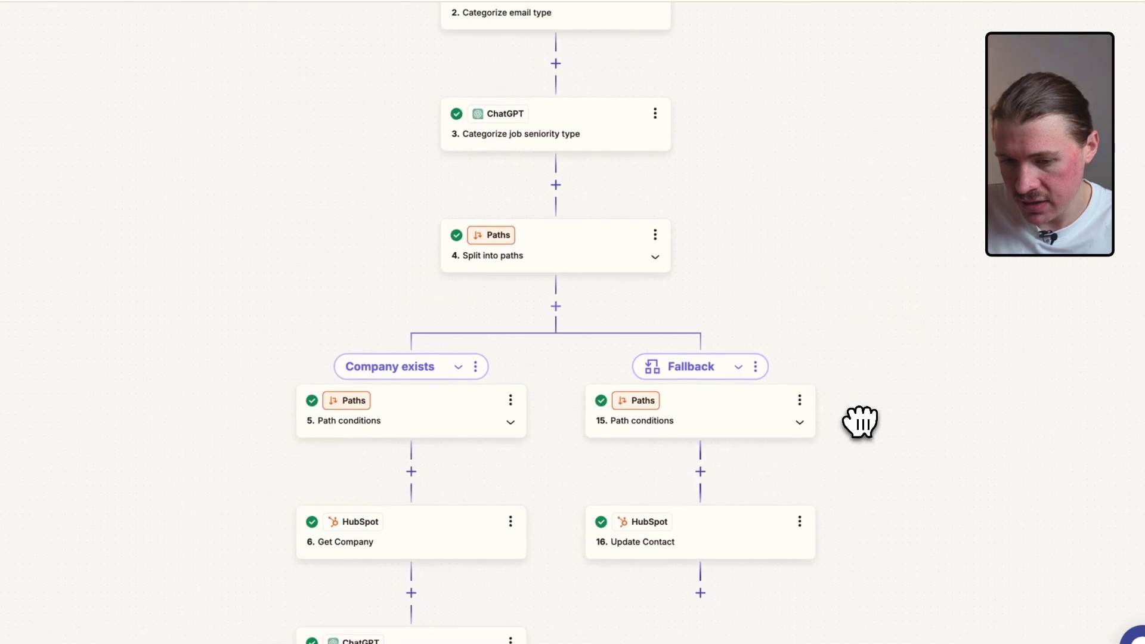
{"action": "scroll", "coordinate": [813, 226], "scroll_direction": "up", "scroll_amount": 2}
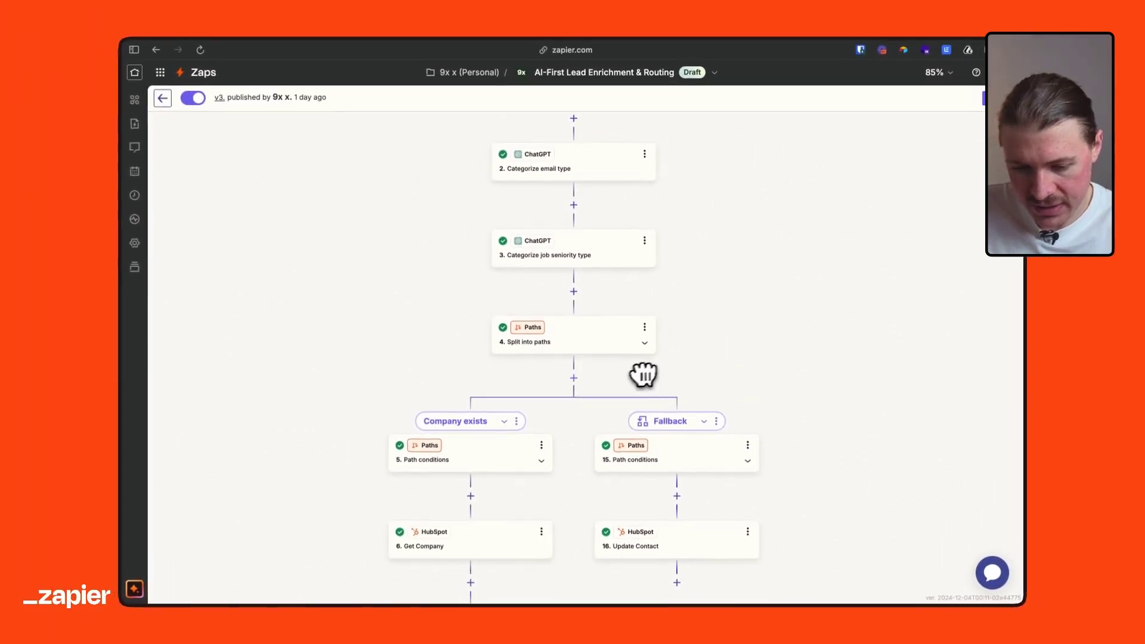
Set step 5's path condition field to the contact's Primary Associated Company ID, found by searching 'pri'.
{"action": "left_click", "coordinate": [517, 468]}
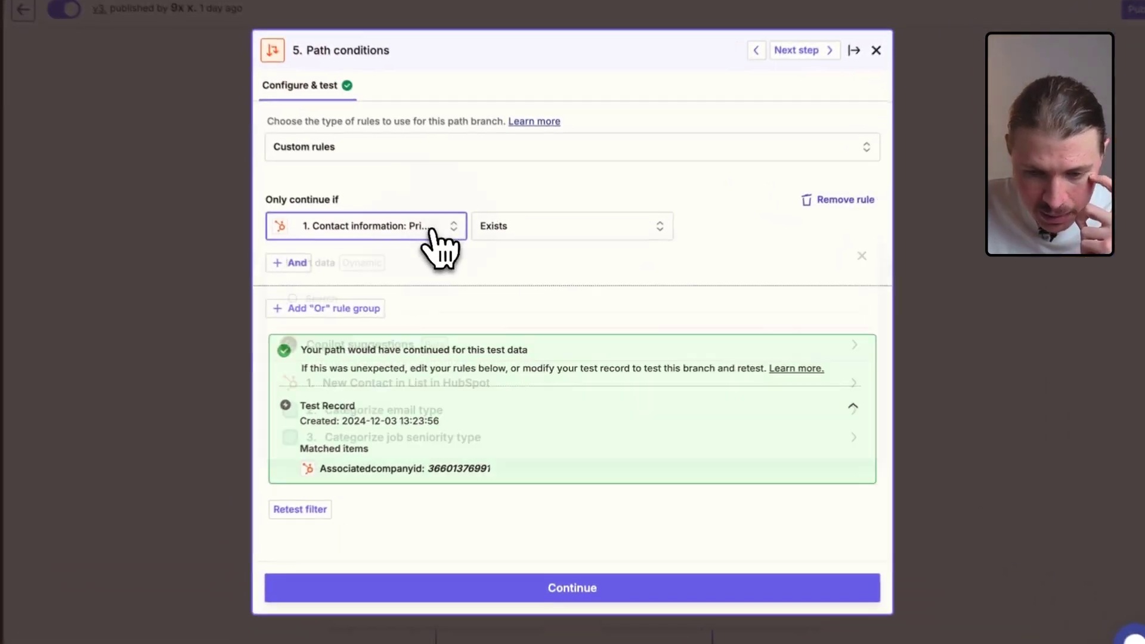
{"action": "left_click", "coordinate": [471, 260]}
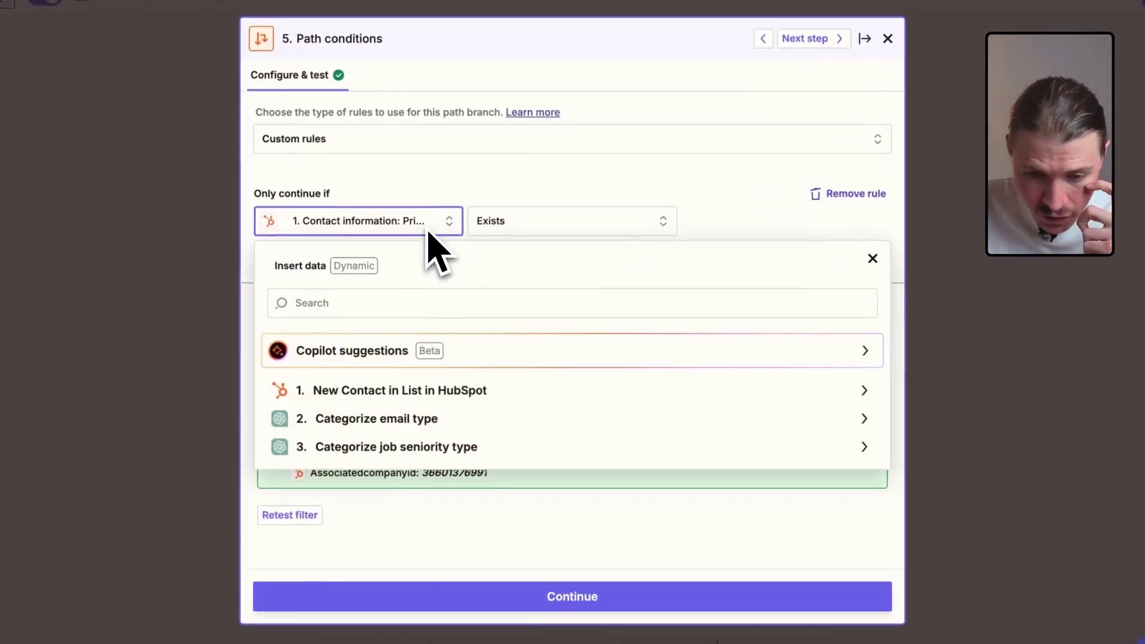
{"action": "left_click", "coordinate": [423, 397]}
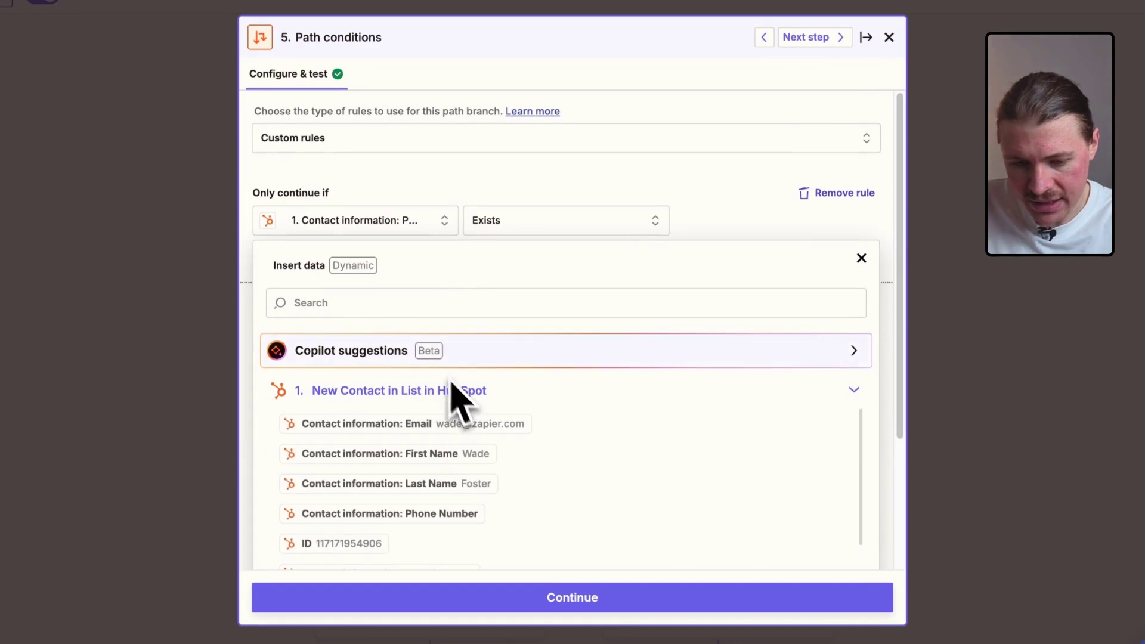
{"action": "left_click", "coordinate": [430, 305]}
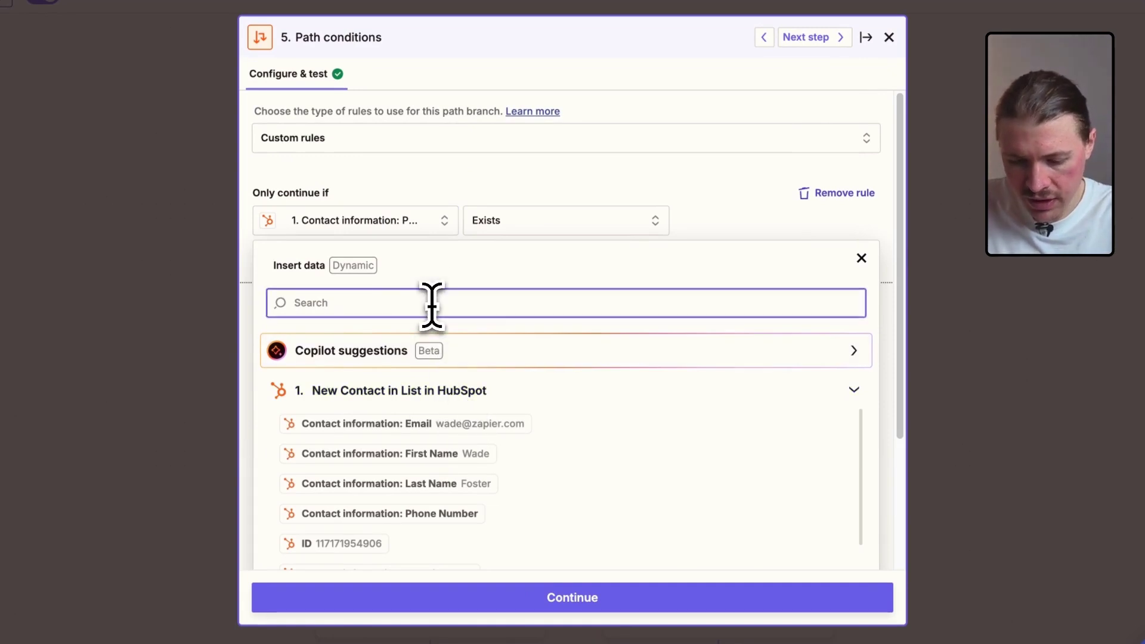
{"action": "type", "text": "pri"}
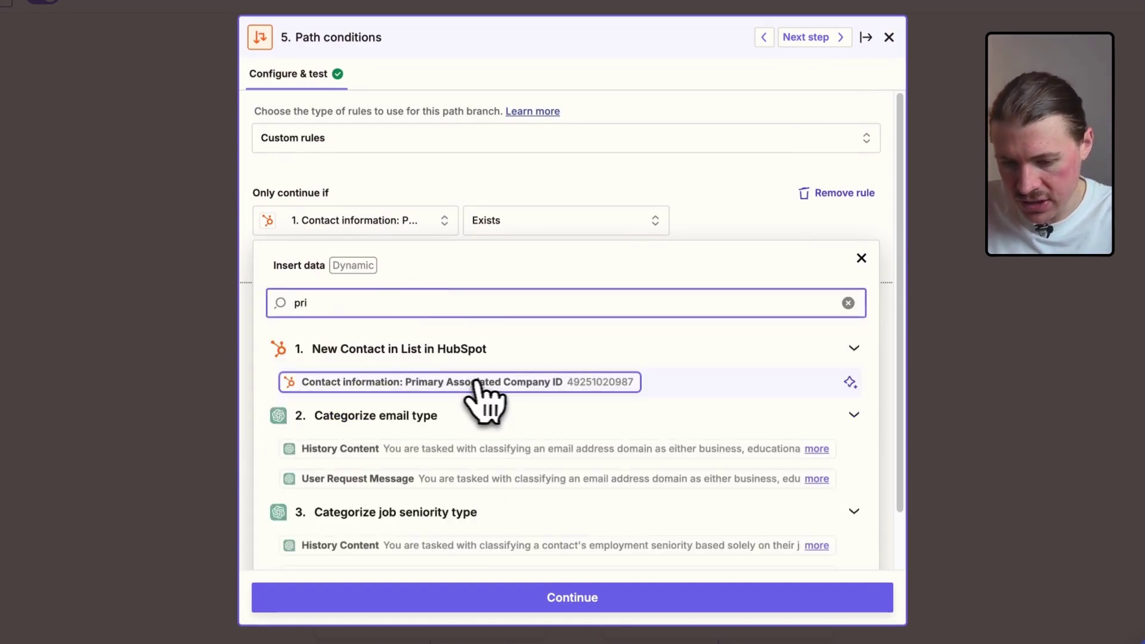
{"action": "left_click", "coordinate": [575, 384]}
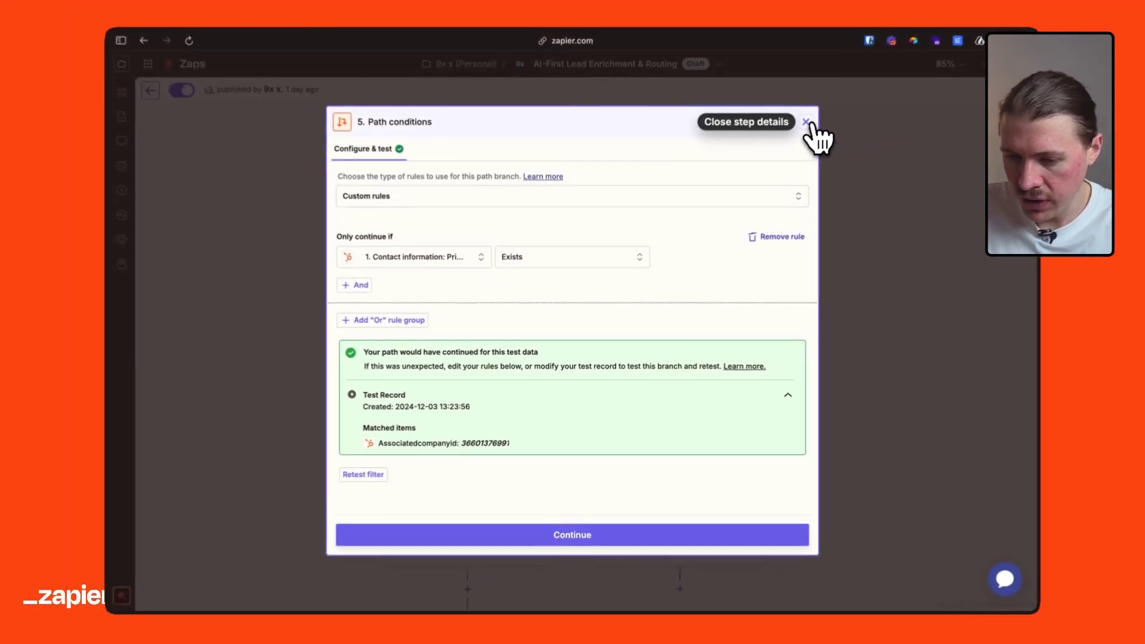
Open step 6 Get Company in HubSpot and review its list of properties to retrieve.
{"action": "left_click", "coordinate": [799, 129]}
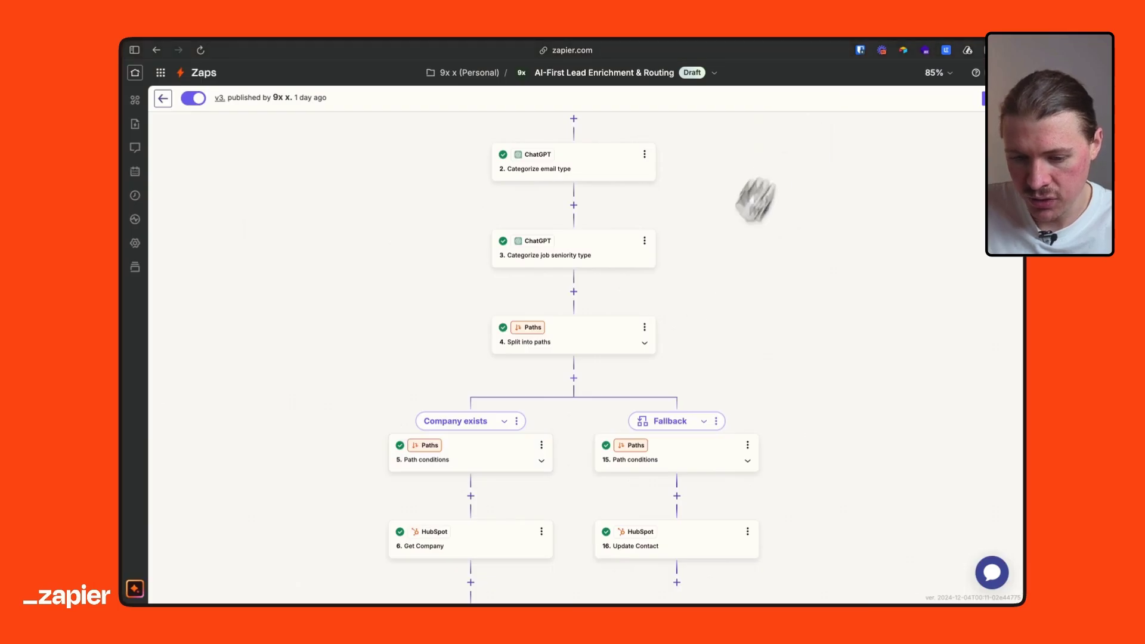
{"action": "left_click_drag", "start_coordinate": [701, 336], "coordinate": [764, 161]}
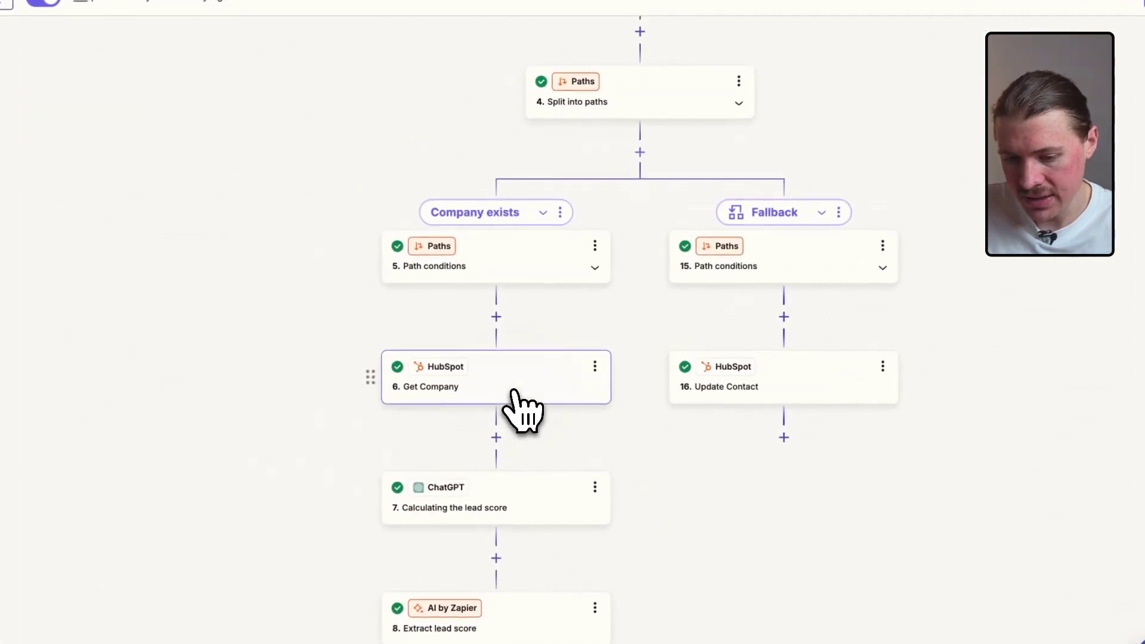
{"action": "left_click", "coordinate": [530, 381]}
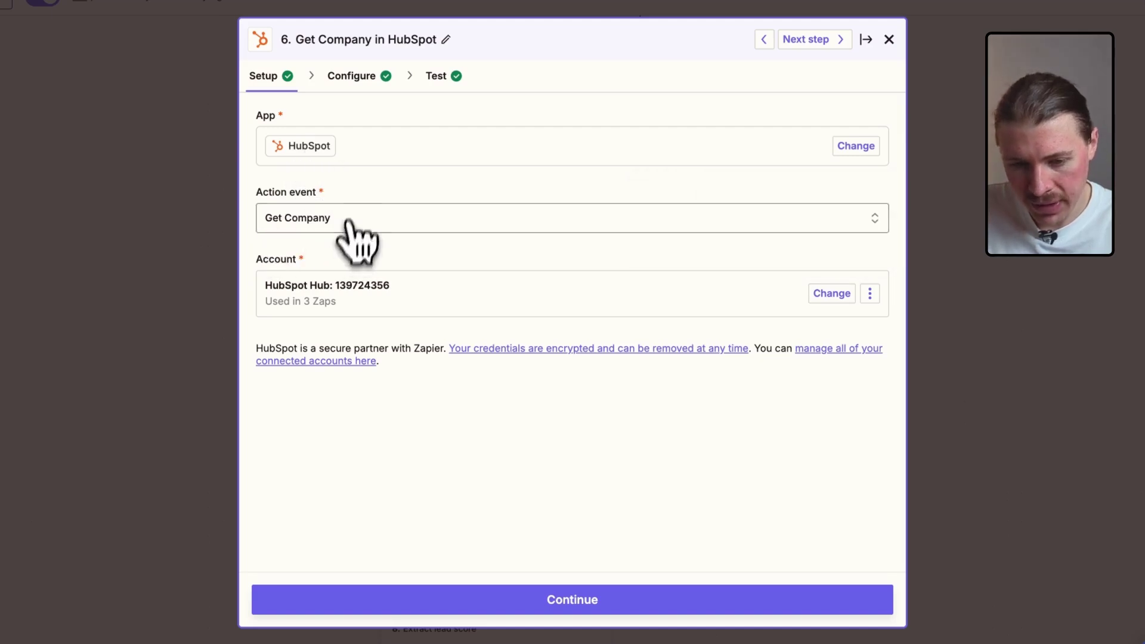
{"action": "left_click", "coordinate": [353, 77]}
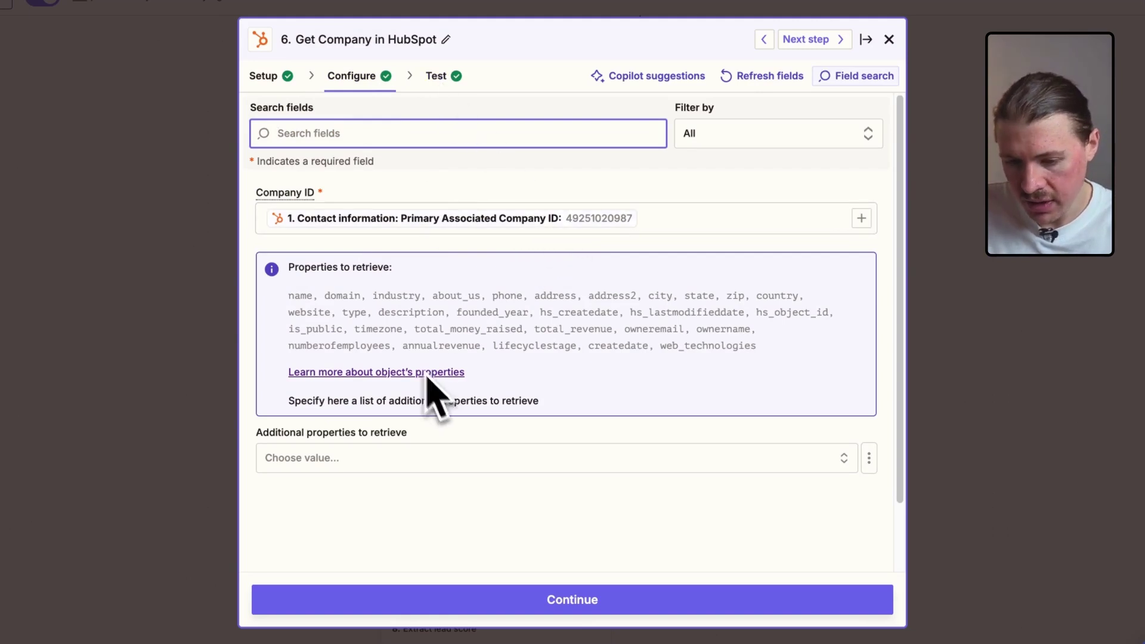
{"action": "left_click_drag", "start_coordinate": [286, 296], "coordinate": [760, 355]}
{"action": "left_click", "coordinate": [768, 357]}
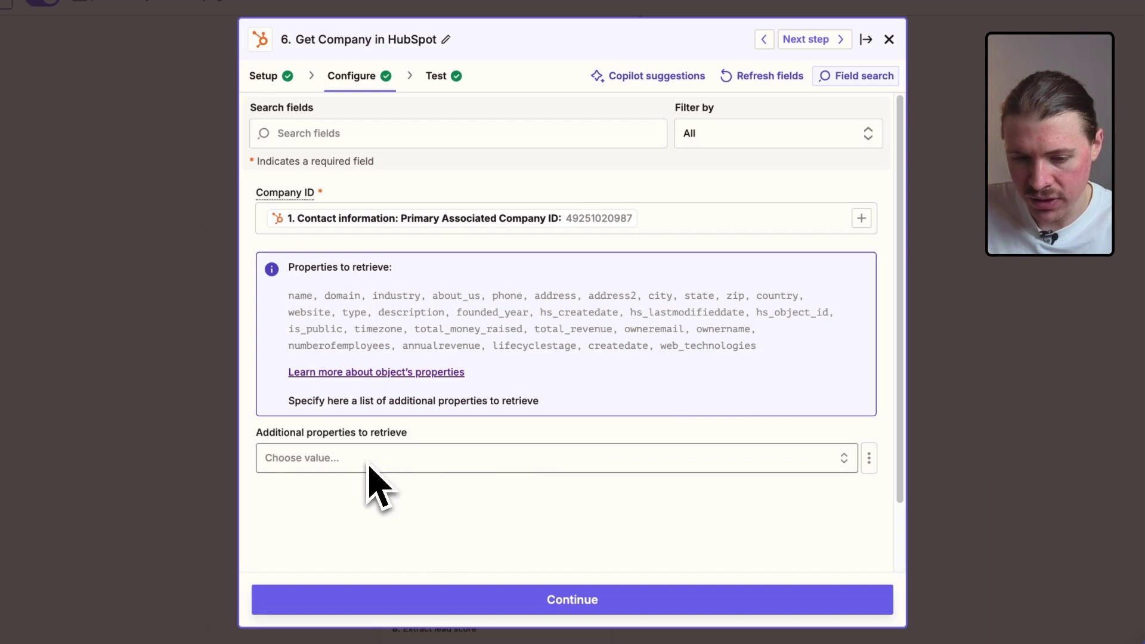
Retest Get Company and check the fresh record, including 250000000 annual revenue.
{"action": "left_click", "coordinate": [435, 73]}
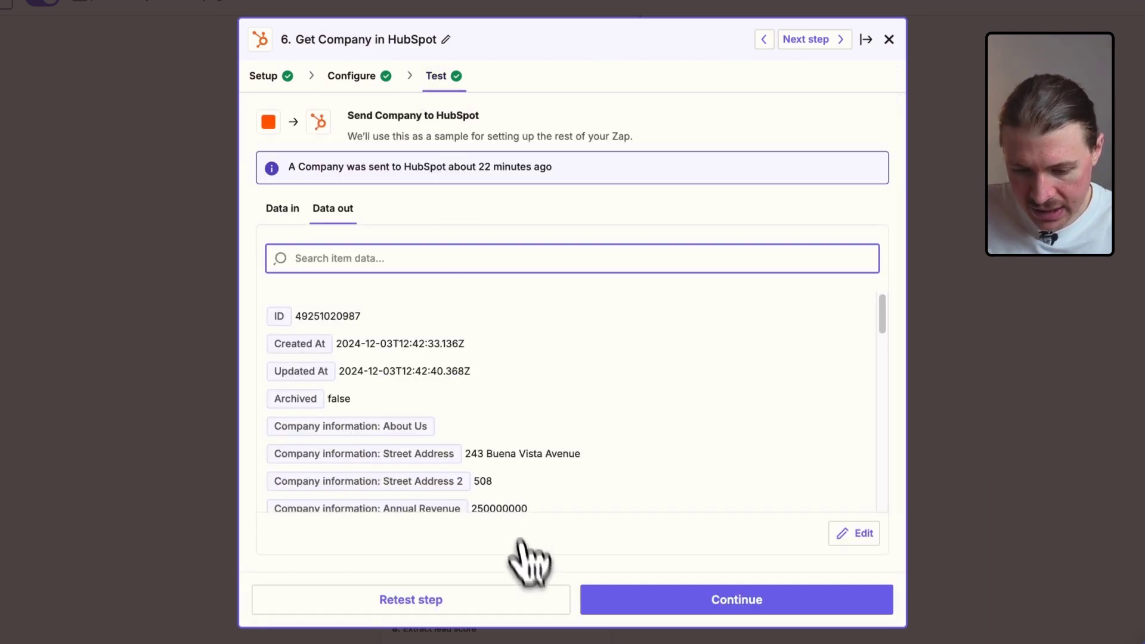
{"action": "left_click", "coordinate": [512, 597]}
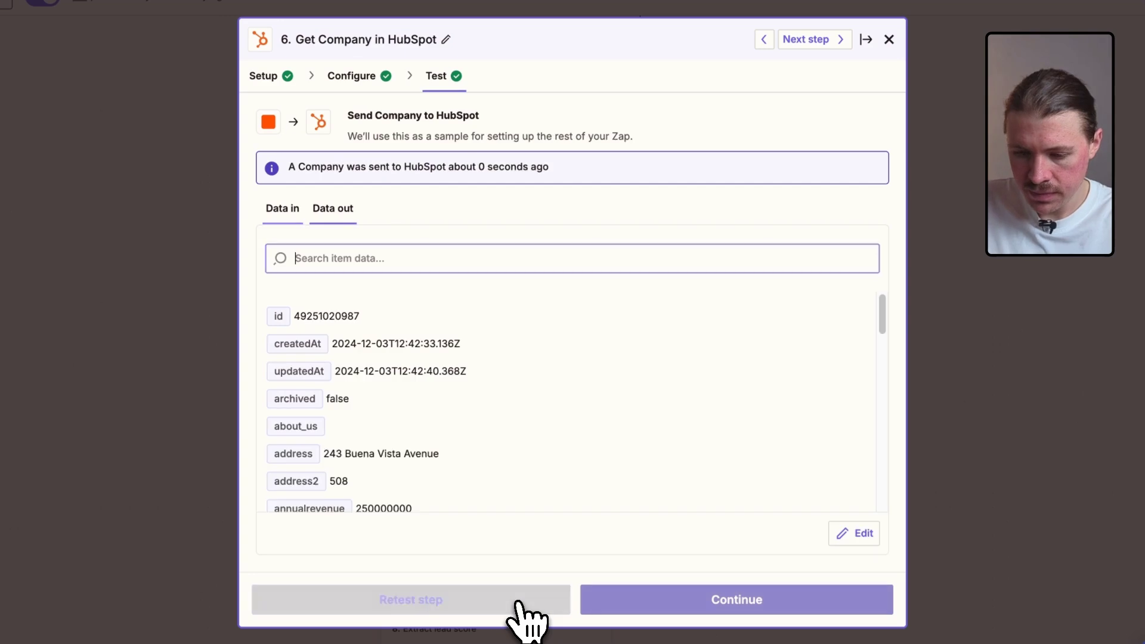
{"action": "scroll", "coordinate": [596, 334], "scroll_direction": "down", "scroll_amount": 2}
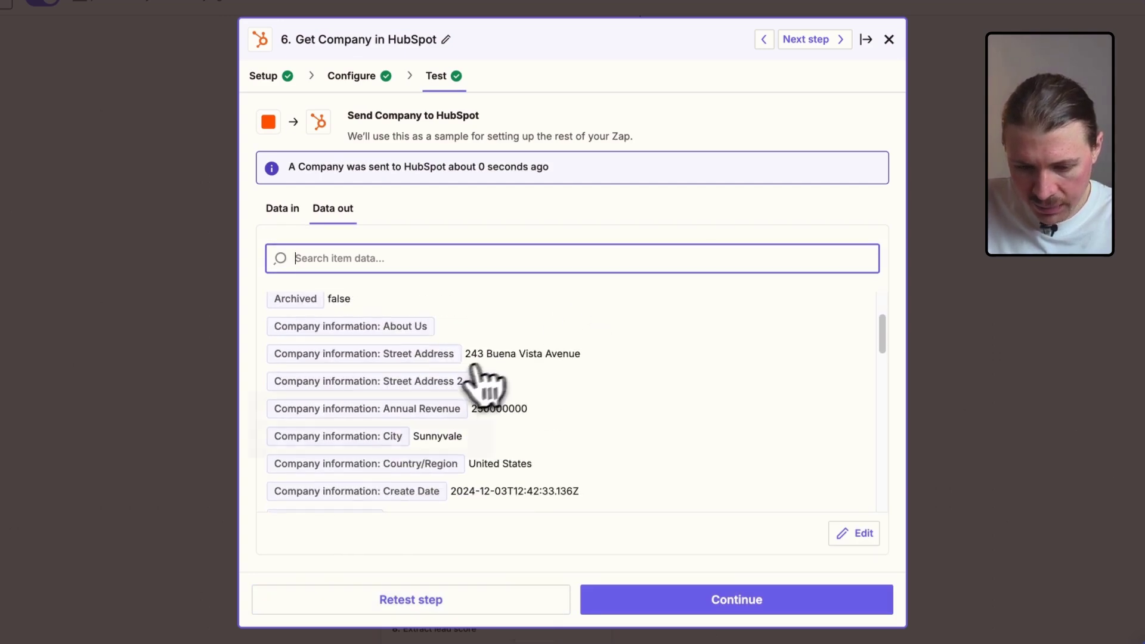
{"action": "scroll", "coordinate": [477, 382], "scroll_direction": "down", "scroll_amount": 5}
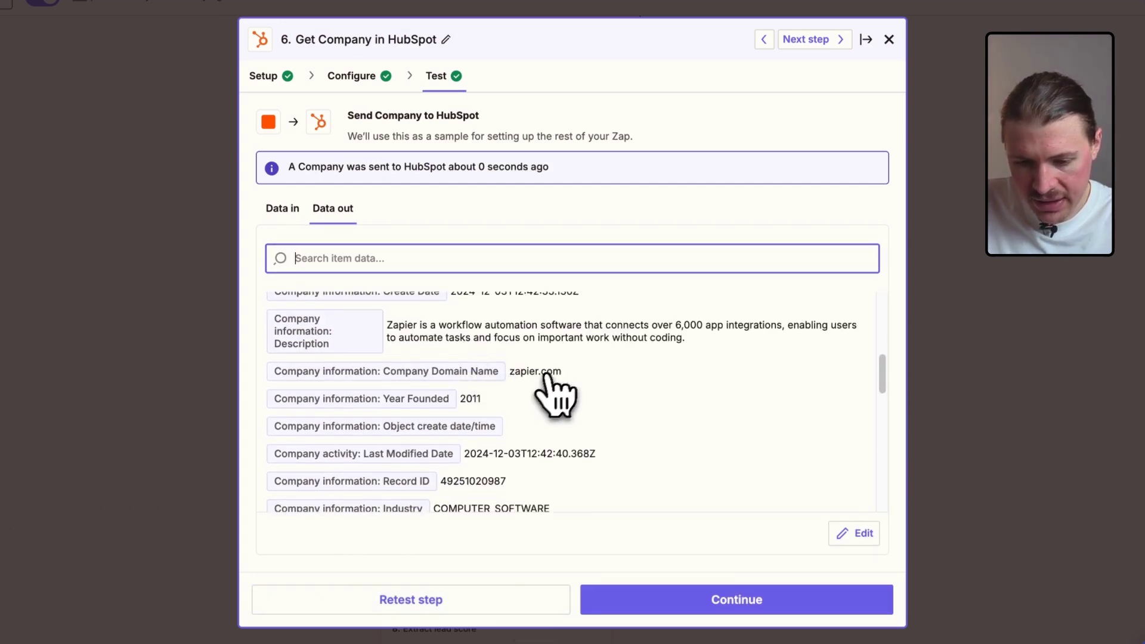
{"action": "scroll", "coordinate": [590, 427], "scroll_direction": "down", "scroll_amount": 3}
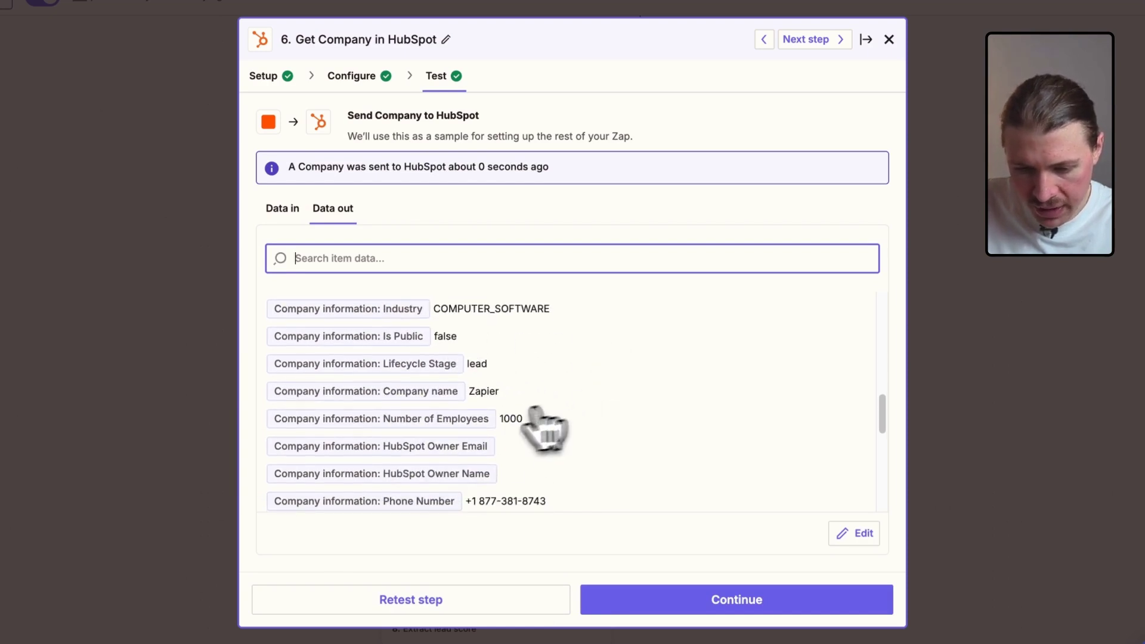
{"action": "left_click_drag", "start_coordinate": [882, 415], "coordinate": [885, 325]}
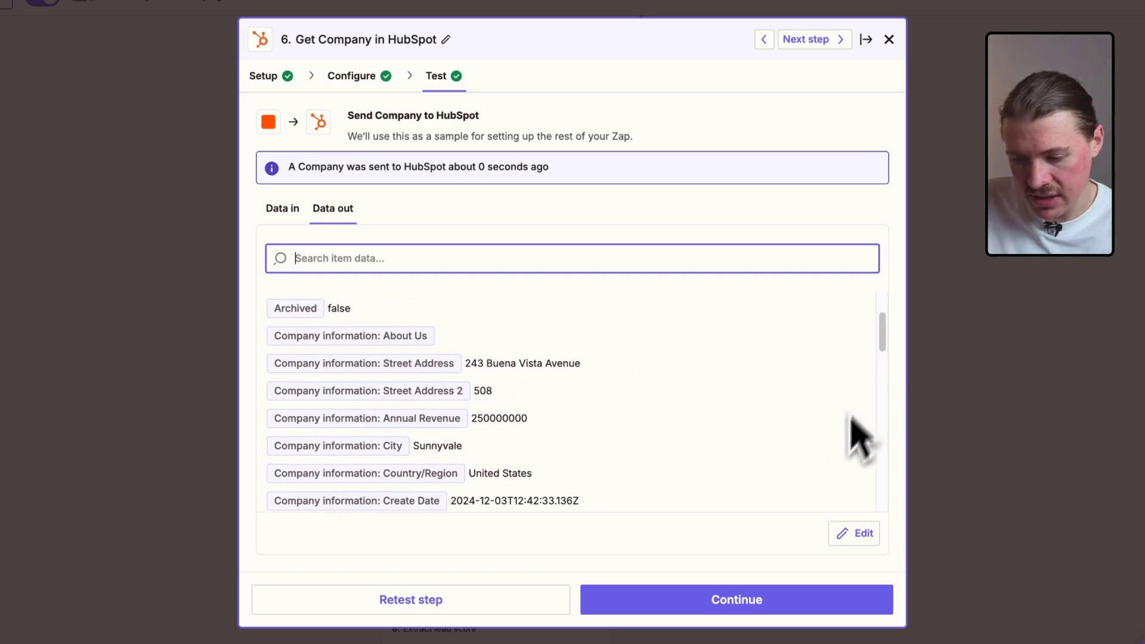
Review step 7's ChatGPT User Message prompt, then switch to the Notion 'Lead Scoring Prompt' page.
{"action": "left_click", "coordinate": [733, 603]}
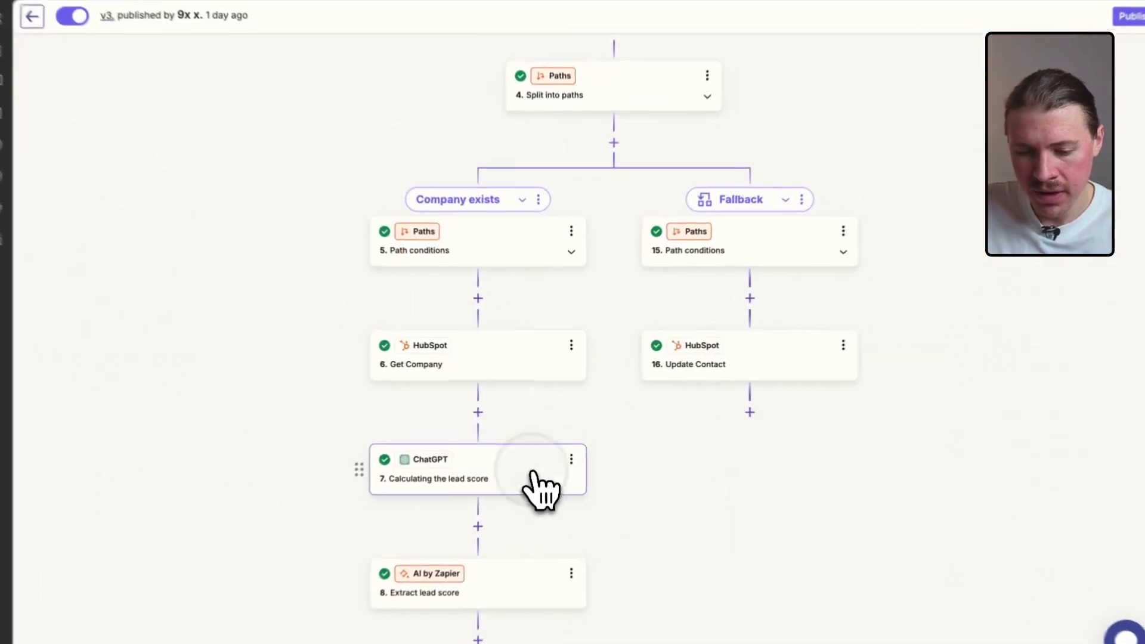
{"action": "left_click", "coordinate": [544, 457]}
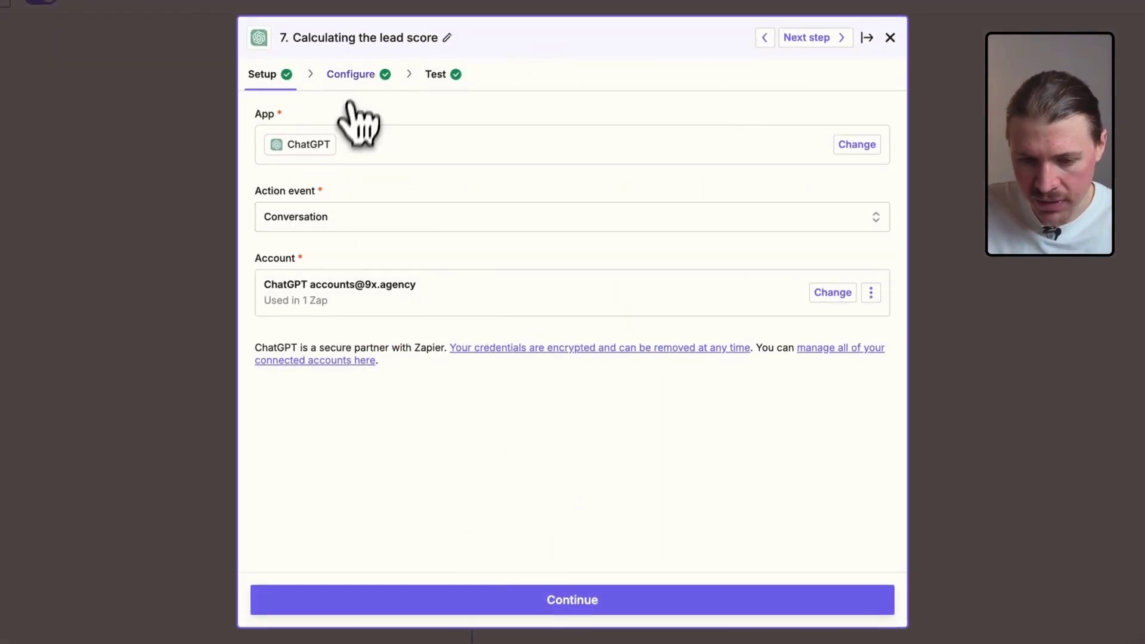
{"action": "left_click", "coordinate": [355, 77]}
{"action": "scroll", "coordinate": [387, 371], "scroll_direction": "down", "scroll_amount": 20}
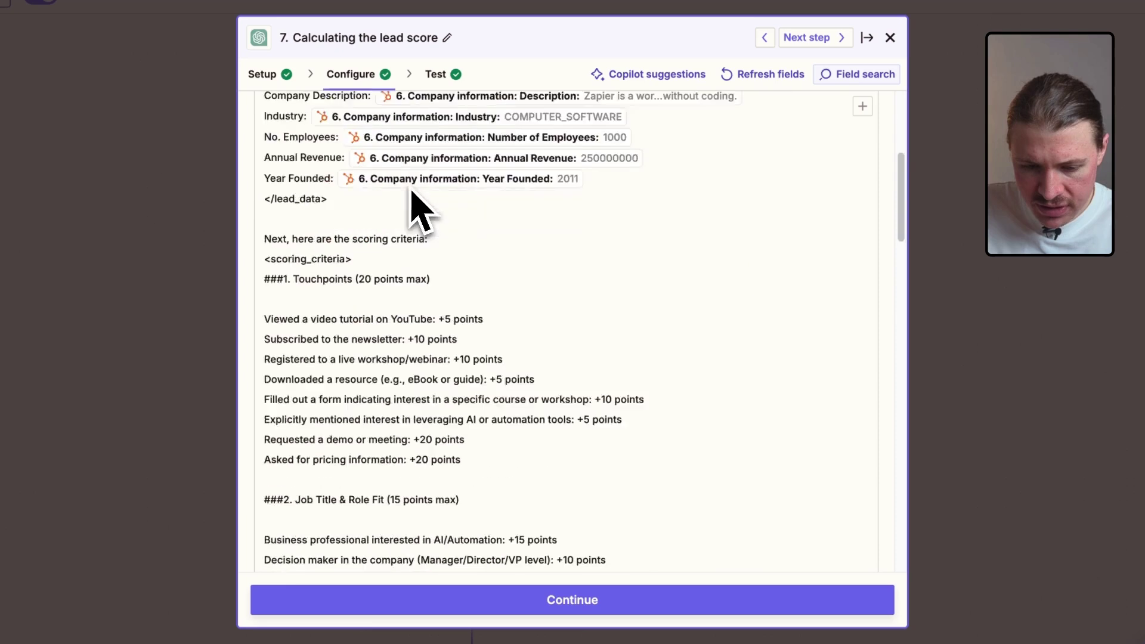
{"action": "scroll", "coordinate": [448, 305], "scroll_direction": "up", "scroll_amount": 7}
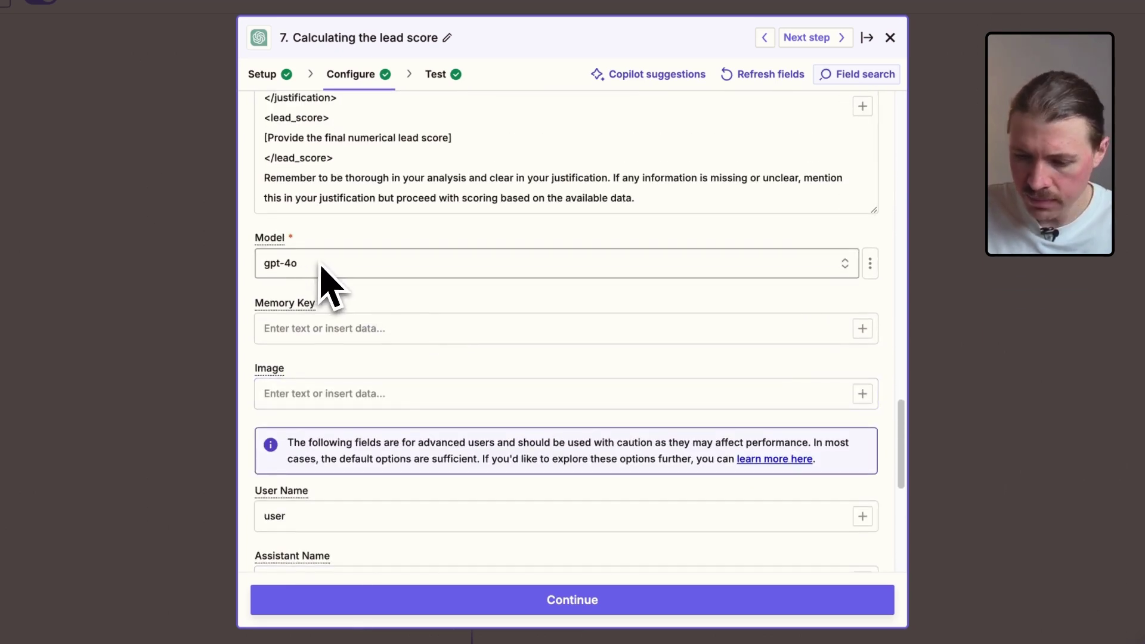
{"action": "scroll", "coordinate": [322, 269], "scroll_direction": "up", "scroll_amount": 5}
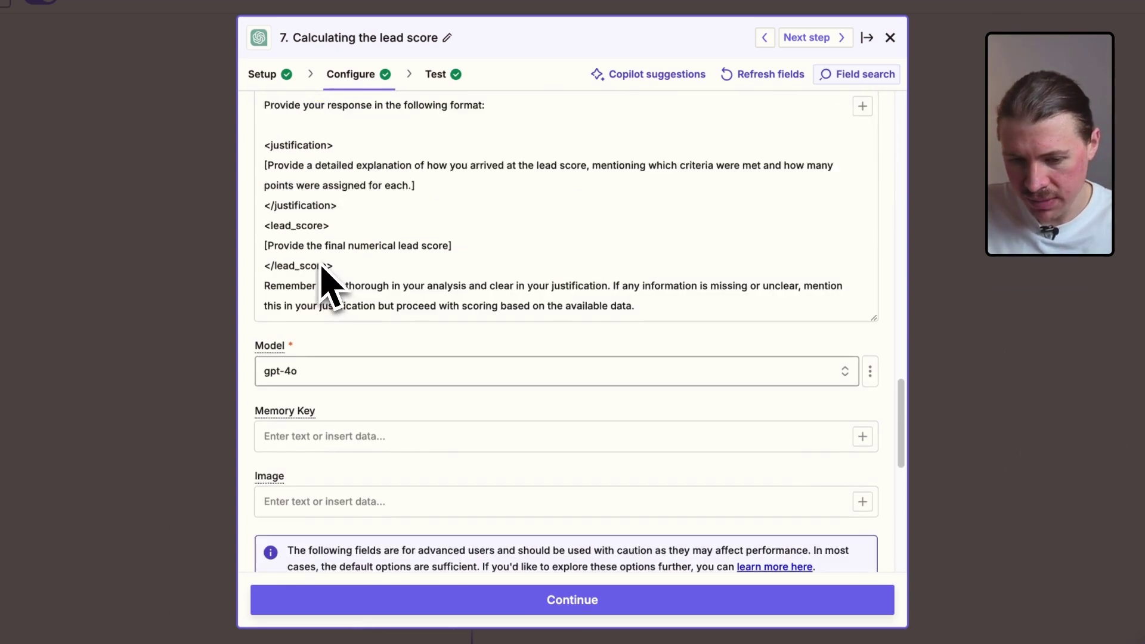
{"action": "scroll", "coordinate": [321, 268], "scroll_direction": "up", "scroll_amount": 15}
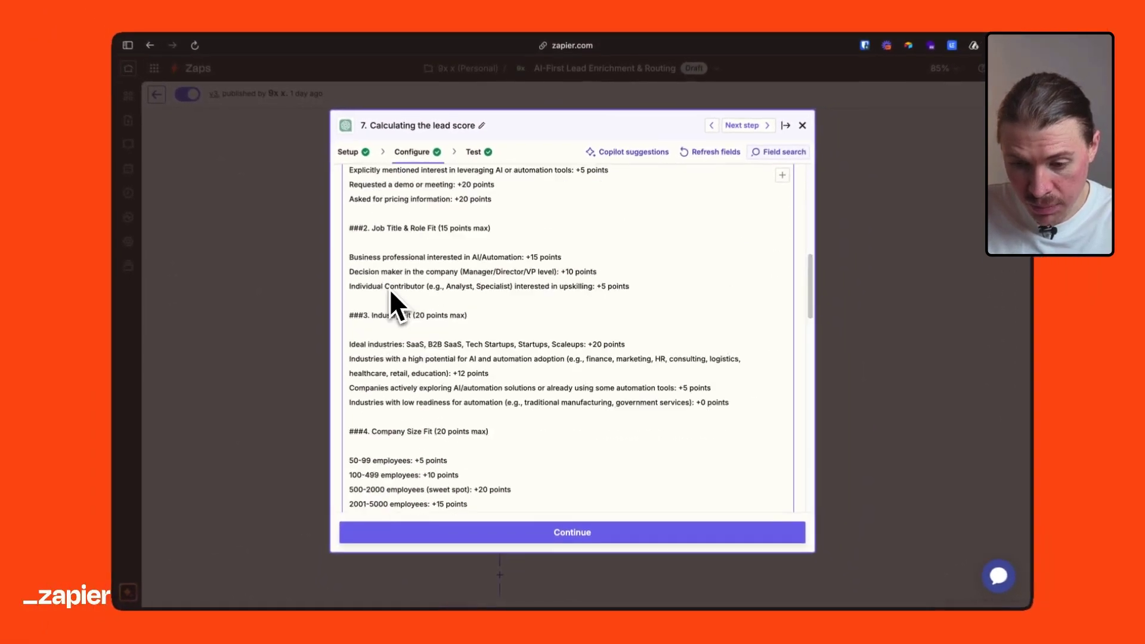
{"action": "scroll", "coordinate": [391, 289], "scroll_direction": "up", "scroll_amount": 1}
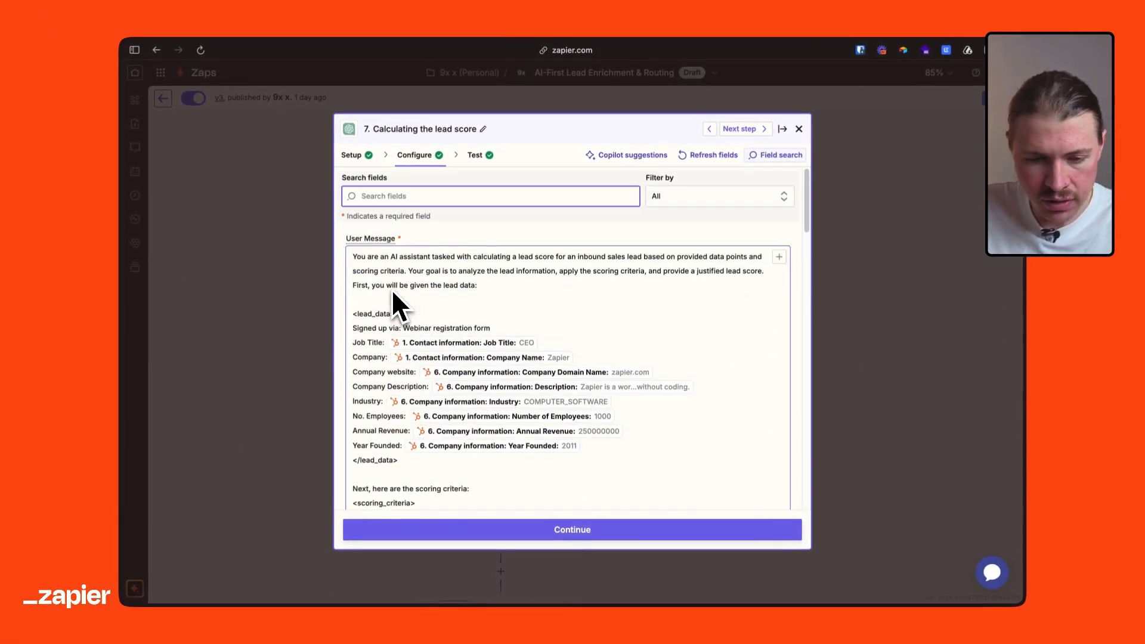
{"action": "key", "text": "ctrl+Tab"}
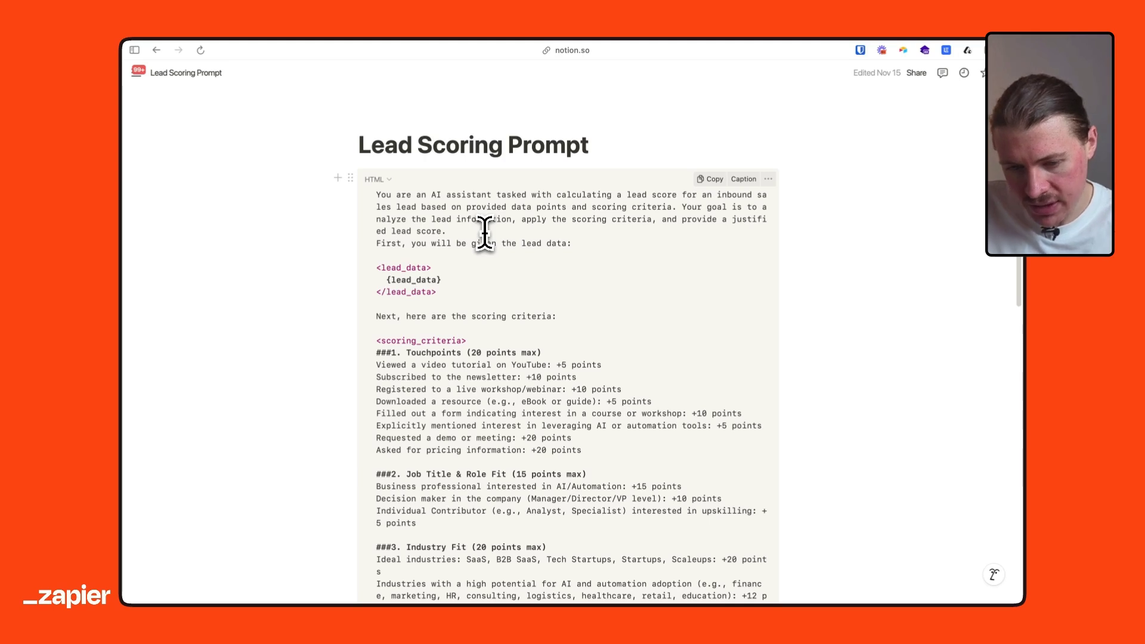
{"action": "left_click_drag", "start_coordinate": [484, 232], "coordinate": [378, 191]}
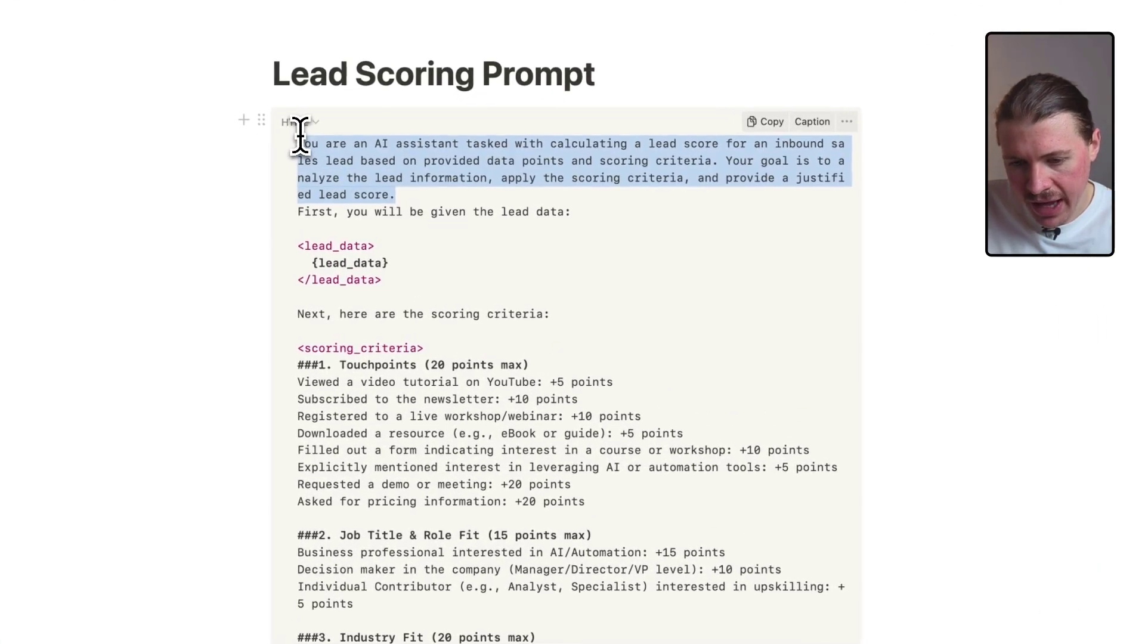
{"action": "left_click", "coordinate": [575, 148]}
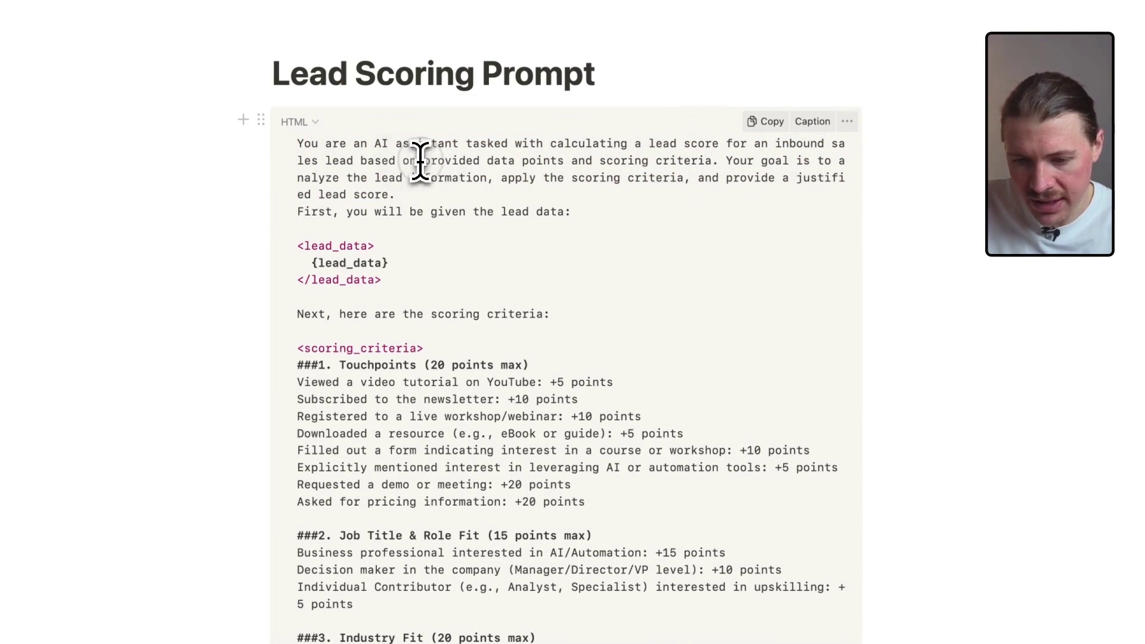
{"action": "left_click", "coordinate": [667, 164]}
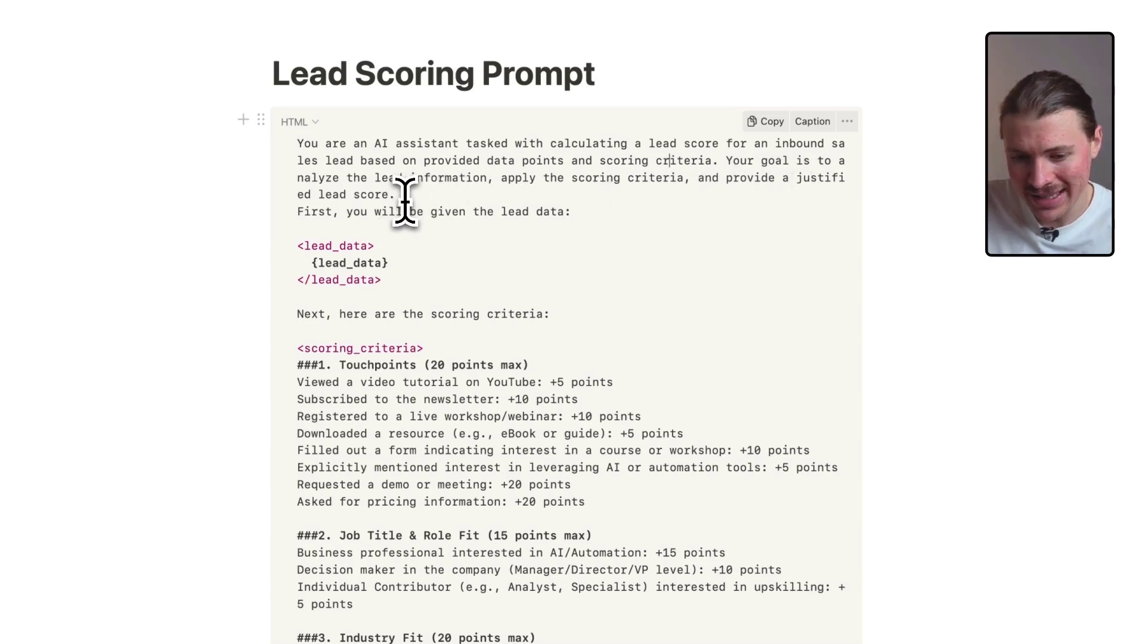
{"action": "scroll", "coordinate": [480, 225], "scroll_direction": "down", "scroll_amount": 2}
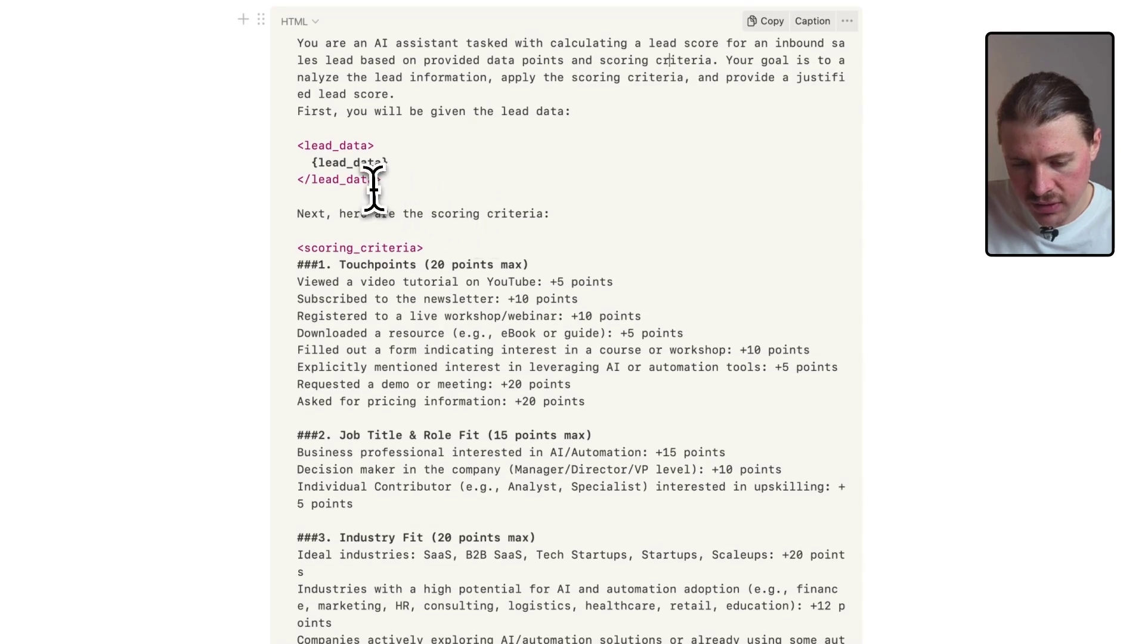
{"action": "left_click_drag", "start_coordinate": [374, 190], "coordinate": [409, 148]}
{"action": "left_click_drag", "start_coordinate": [367, 179], "coordinate": [286, 179]}
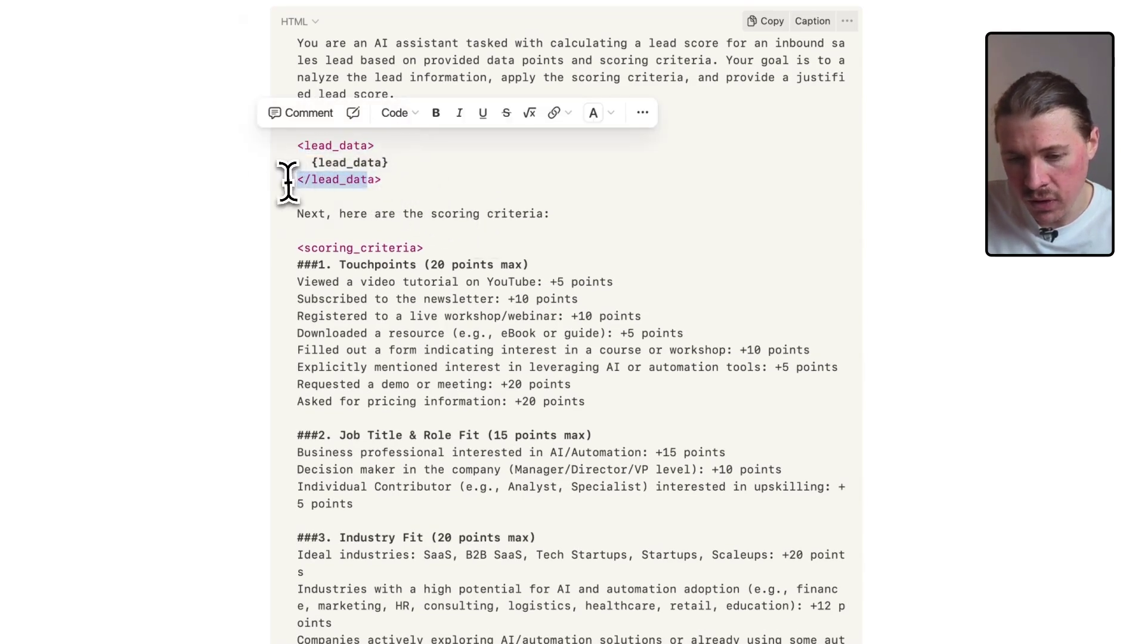
{"action": "left_click", "coordinate": [401, 185]}
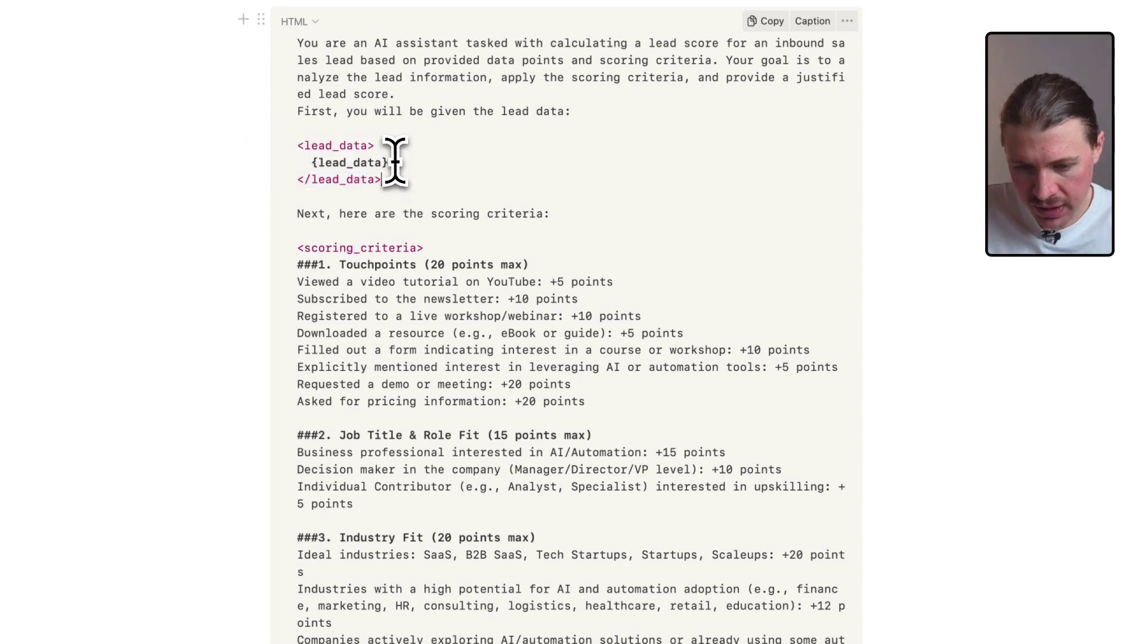
{"action": "left_click_drag", "start_coordinate": [390, 162], "coordinate": [304, 162]}
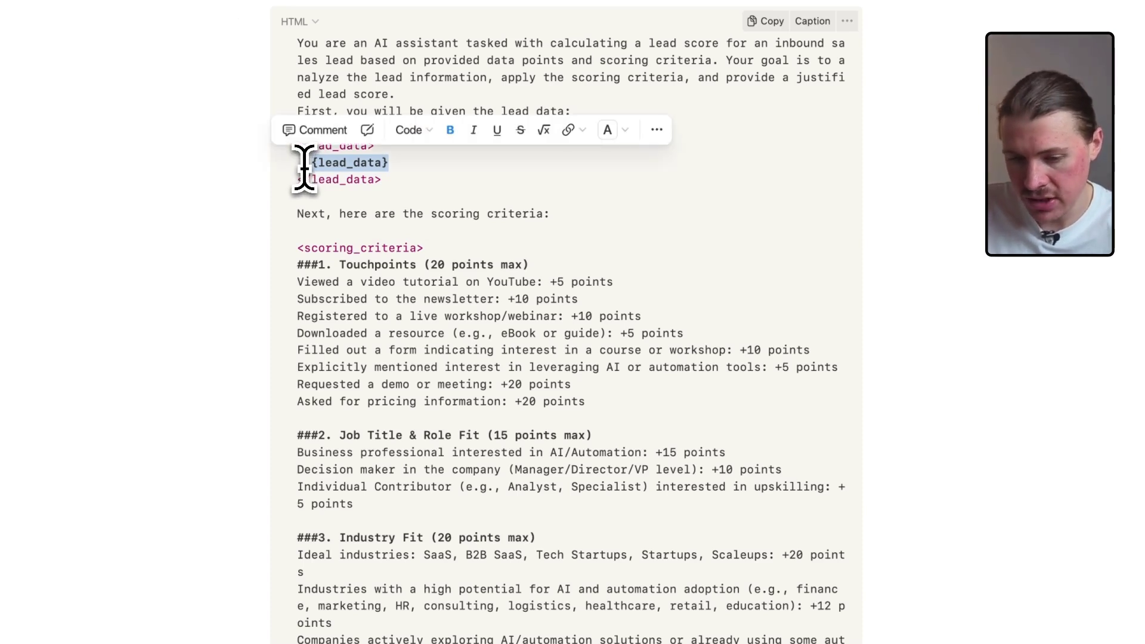
{"action": "scroll", "coordinate": [378, 244], "scroll_direction": "down", "scroll_amount": 2}
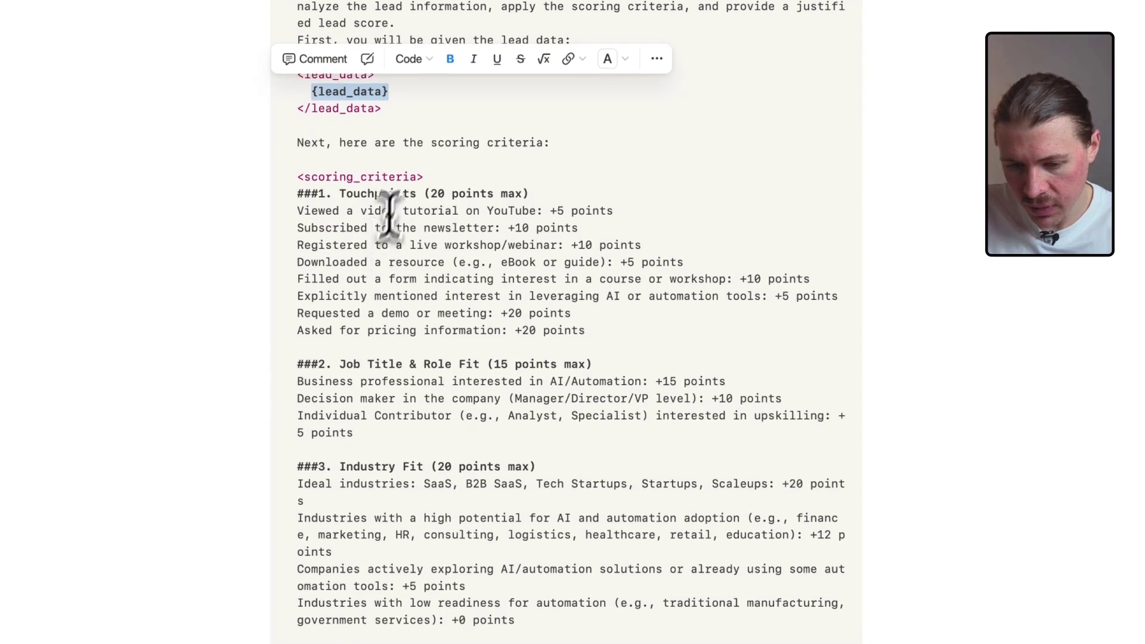
{"action": "double_click", "coordinate": [402, 174]}
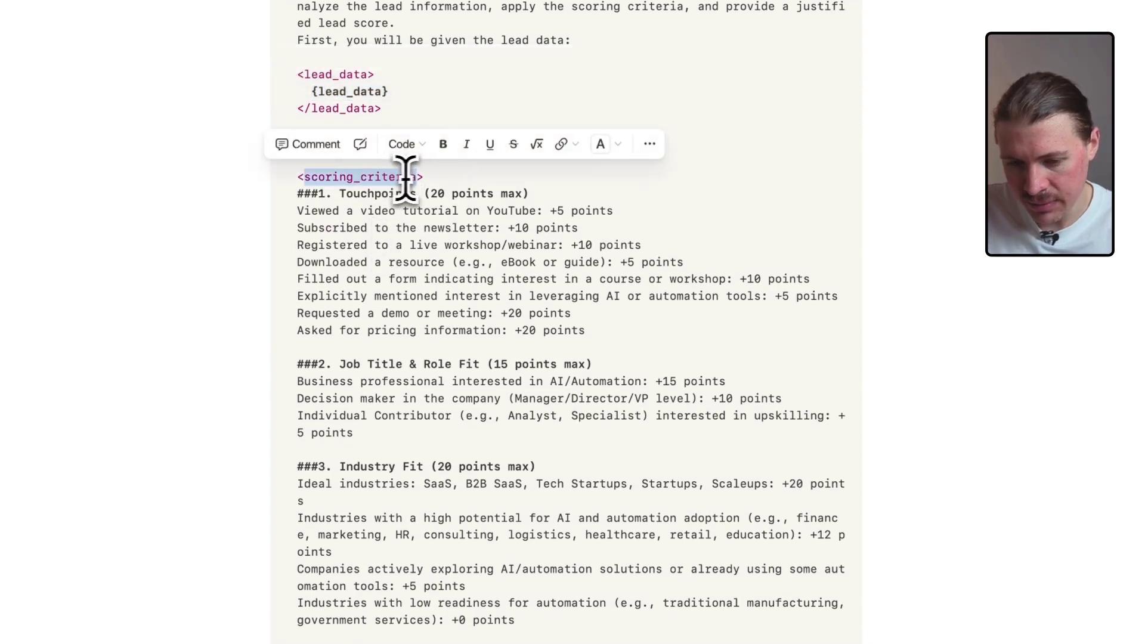
{"action": "left_click", "coordinate": [426, 177]}
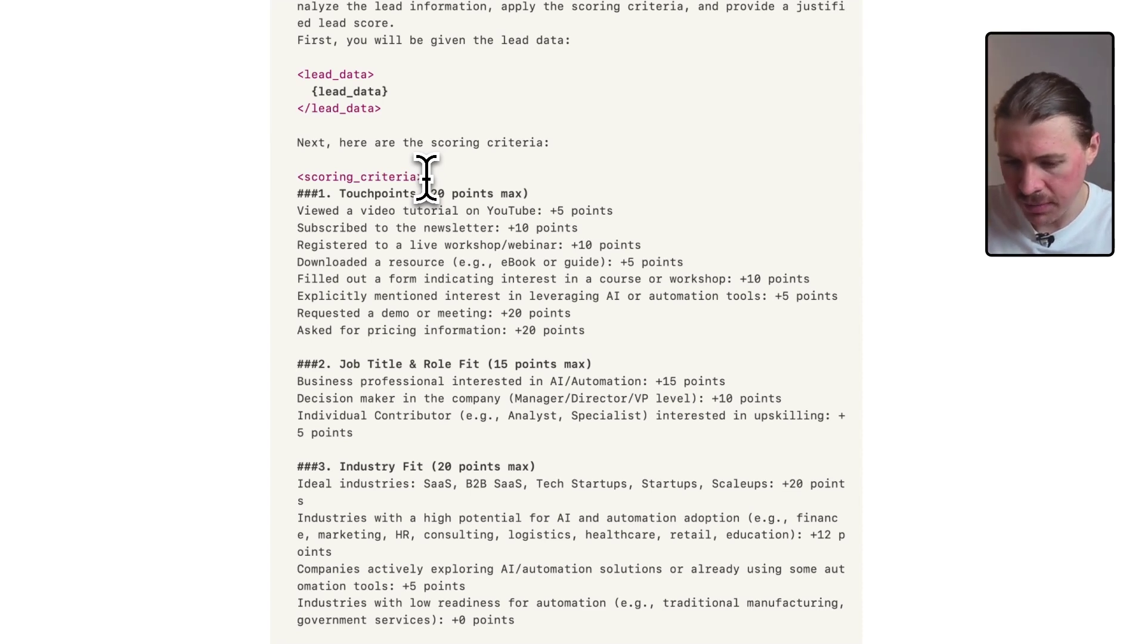
{"action": "scroll", "coordinate": [429, 325], "scroll_direction": "down", "scroll_amount": 5}
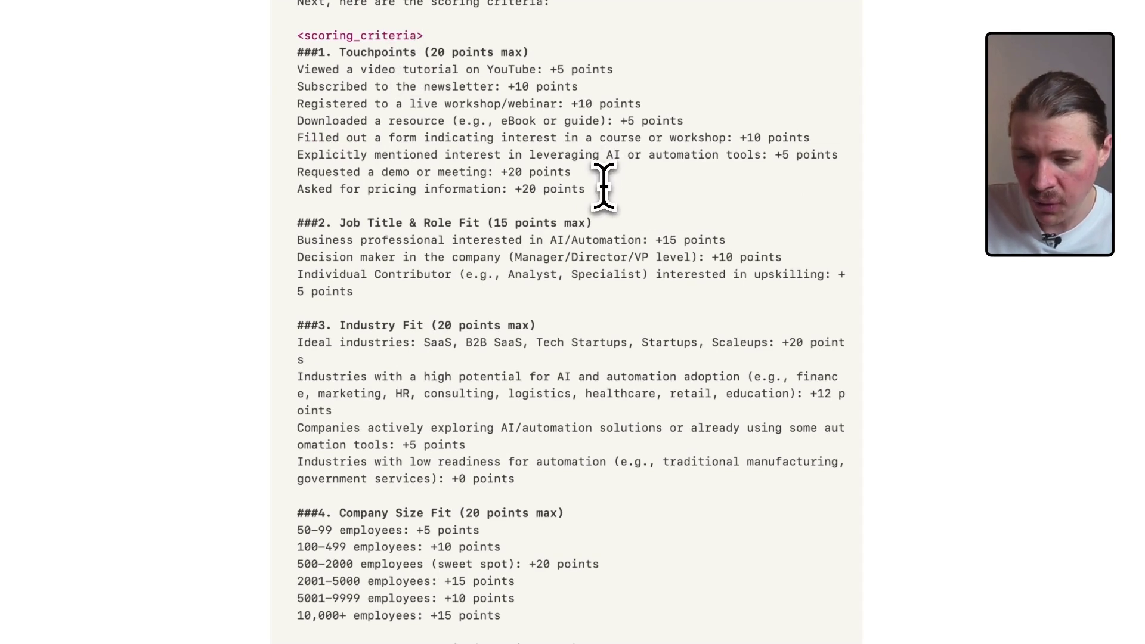
{"action": "scroll", "coordinate": [599, 190], "scroll_direction": "up", "scroll_amount": 2}
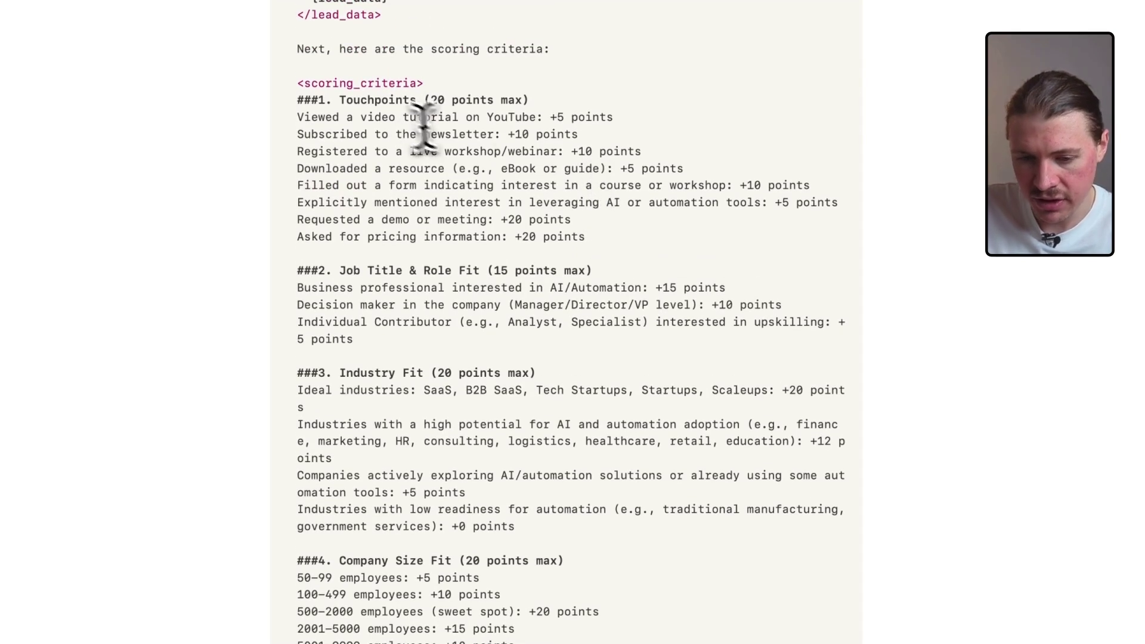
{"action": "triple_click", "coordinate": [371, 98]}
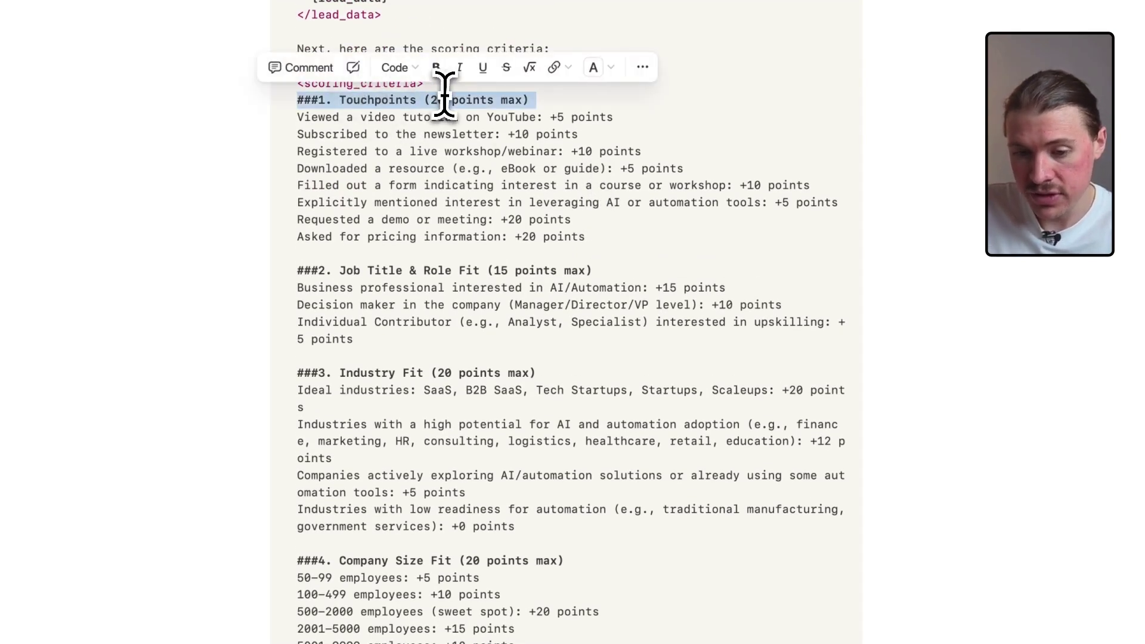
{"action": "double_click", "coordinate": [411, 100]}
{"action": "triple_click", "coordinate": [393, 99]}
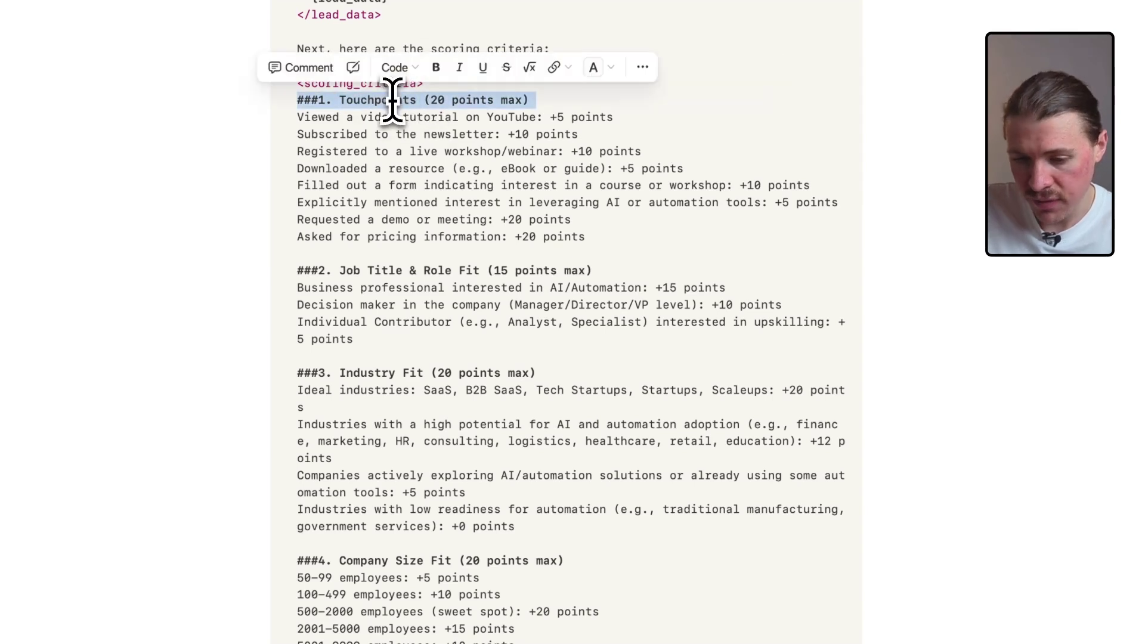
{"action": "scroll", "coordinate": [441, 301], "scroll_direction": "down", "scroll_amount": 4}
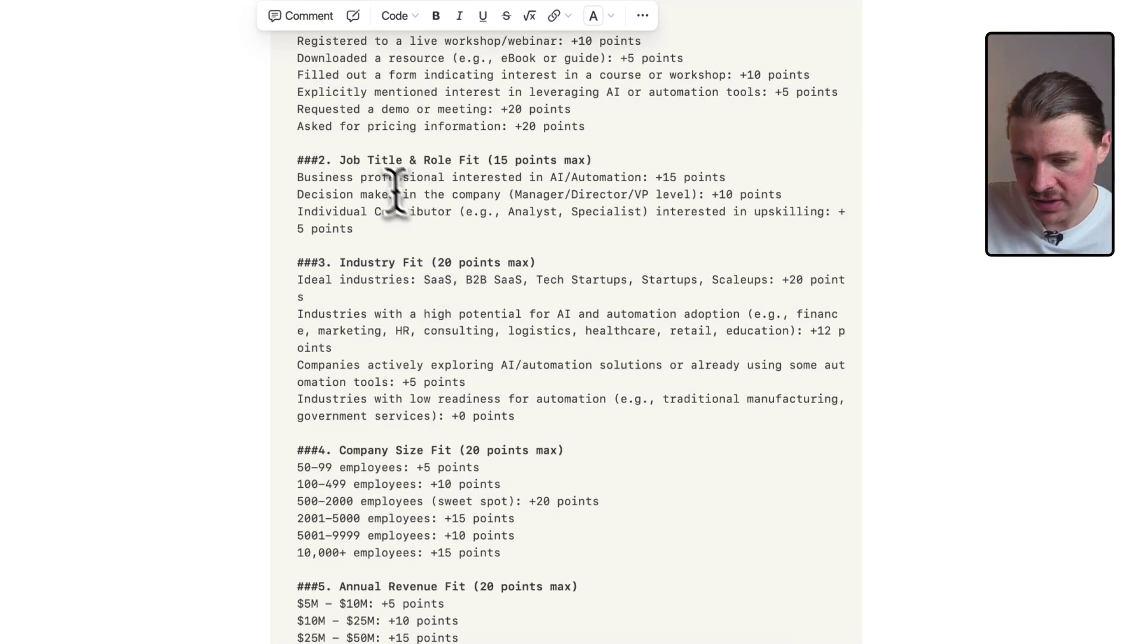
{"action": "left_click", "coordinate": [360, 158]}
{"action": "left_click", "coordinate": [478, 162]}
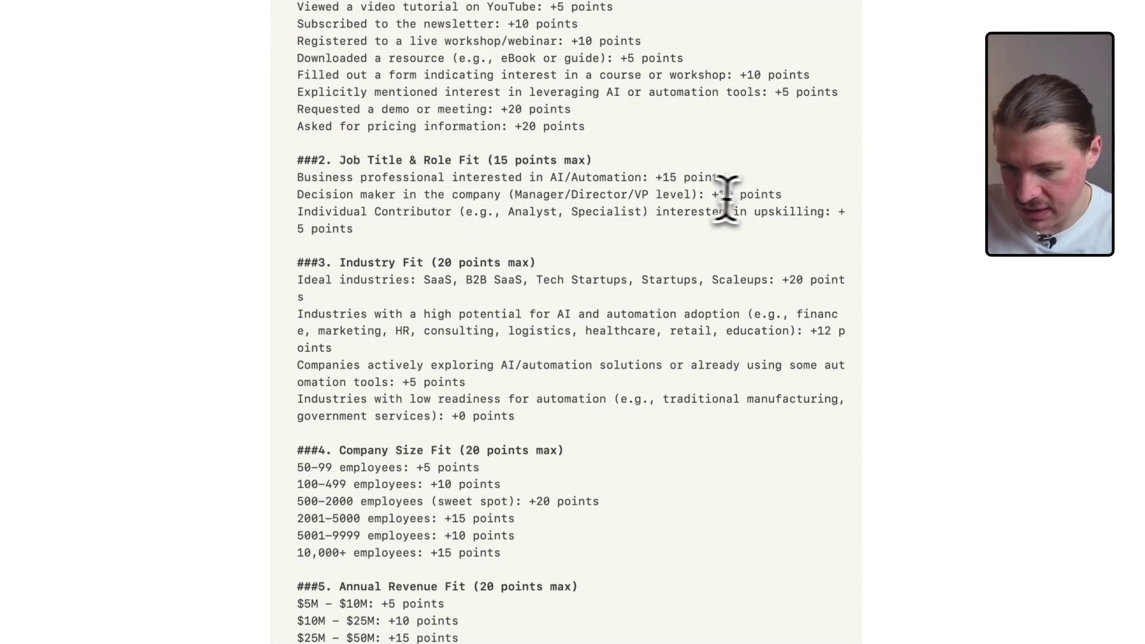
{"action": "scroll", "coordinate": [749, 197], "scroll_direction": "down", "scroll_amount": 3}
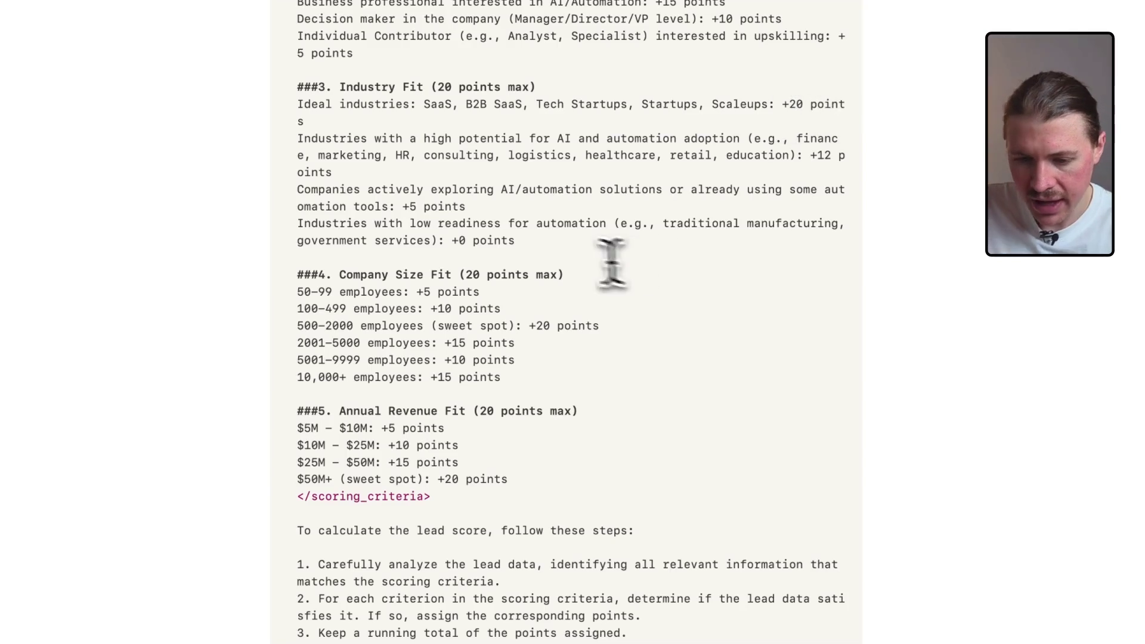
Copy the '(sweet spot)' label from the 500–2000 line onto the 2001–5000 employees line.
{"action": "scroll", "coordinate": [461, 221], "scroll_direction": "down", "scroll_amount": 3}
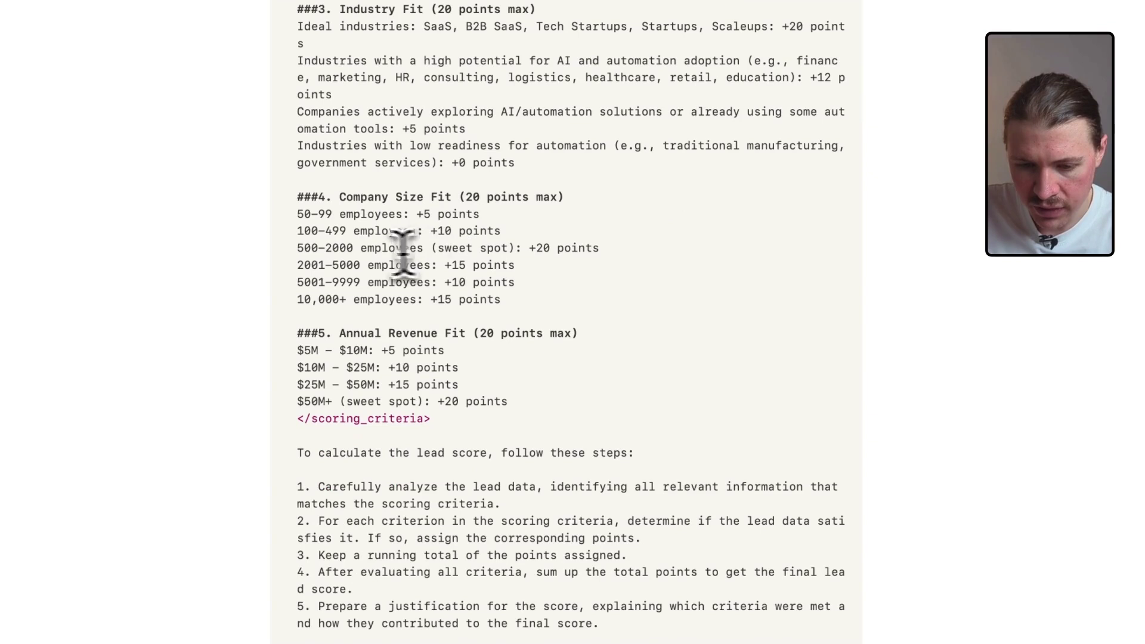
{"action": "left_click_drag", "start_coordinate": [425, 250], "coordinate": [516, 250]}
{"action": "key", "text": "ctrl+c"}
{"action": "left_click", "coordinate": [432, 265]}
{"action": "key", "text": "ctrl+v"}
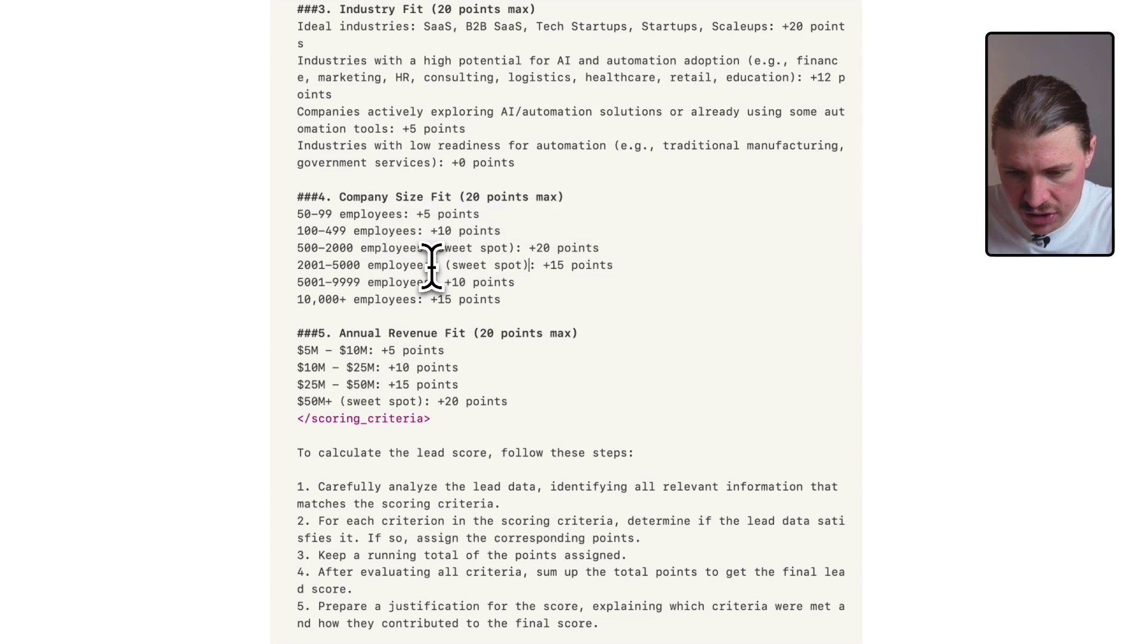
{"action": "left_click", "coordinate": [564, 266]}
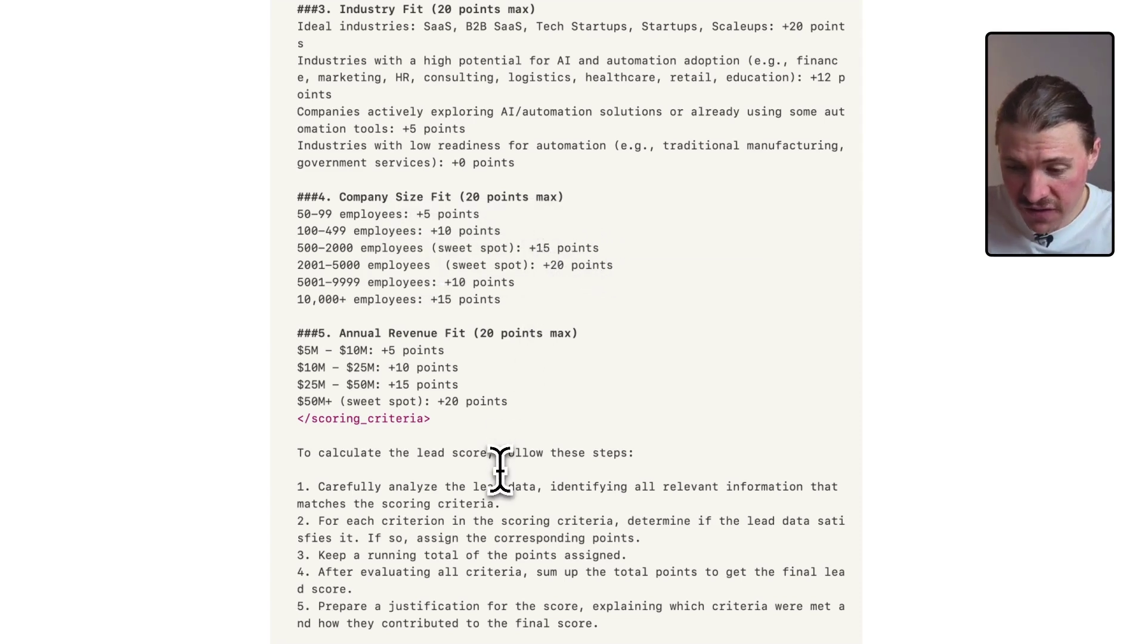
{"action": "scroll", "coordinate": [498, 468], "scroll_direction": "down", "scroll_amount": 3}
{"action": "scroll", "coordinate": [499, 471], "scroll_direction": "down", "scroll_amount": 3}
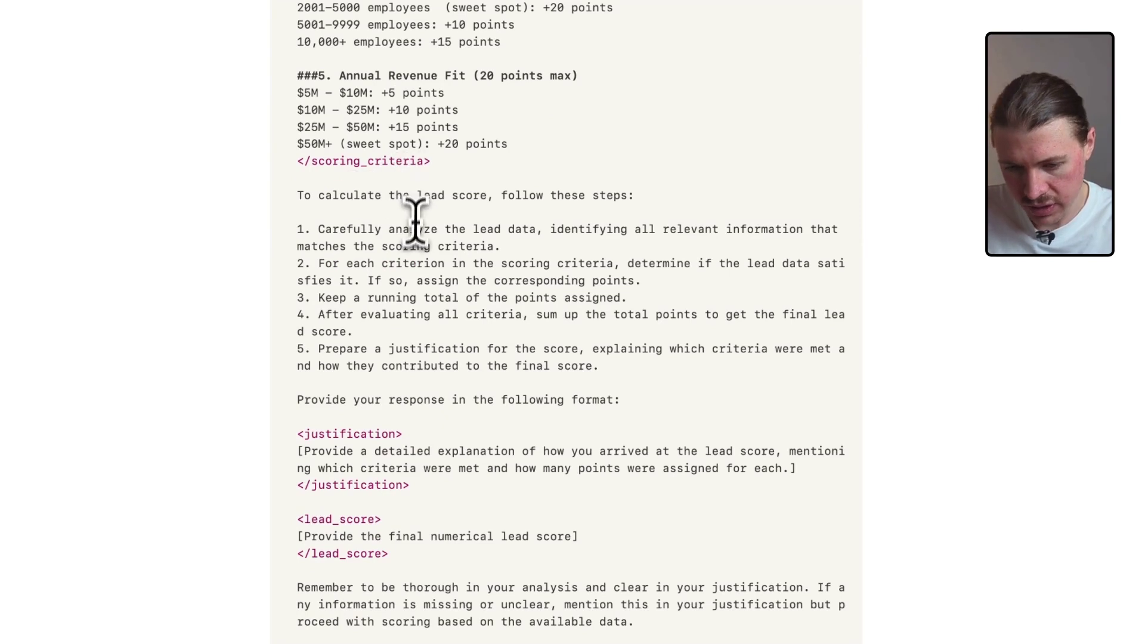
{"action": "left_click_drag", "start_coordinate": [621, 399], "coordinate": [298, 196]}
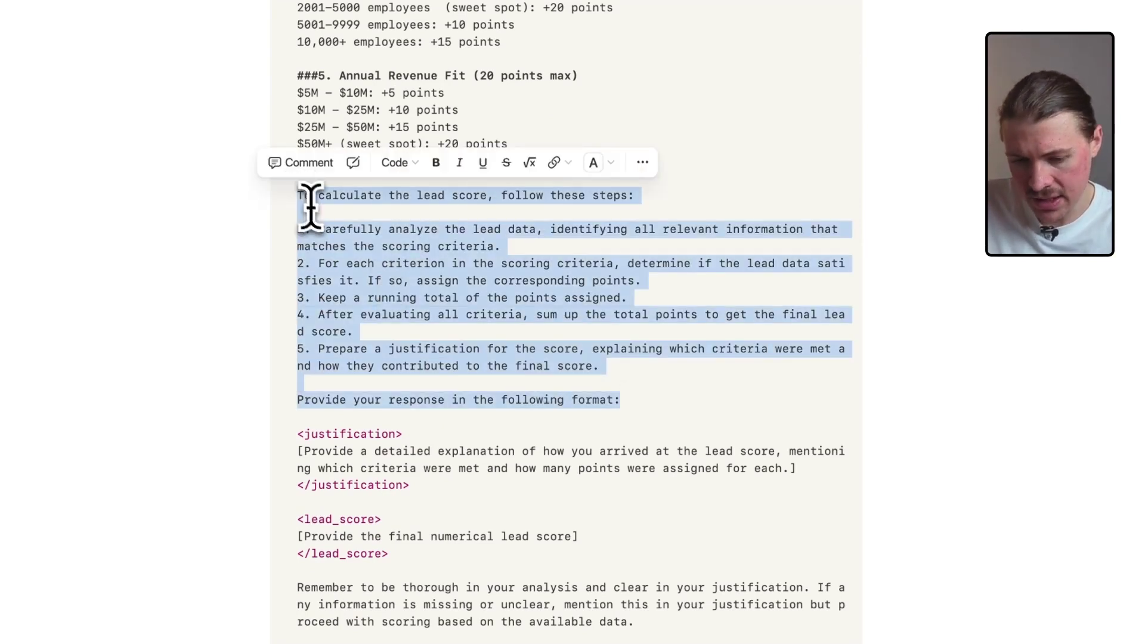
{"action": "scroll", "coordinate": [317, 215], "scroll_direction": "down", "scroll_amount": 3}
{"action": "left_click_drag", "start_coordinate": [424, 389], "coordinate": [298, 340]}
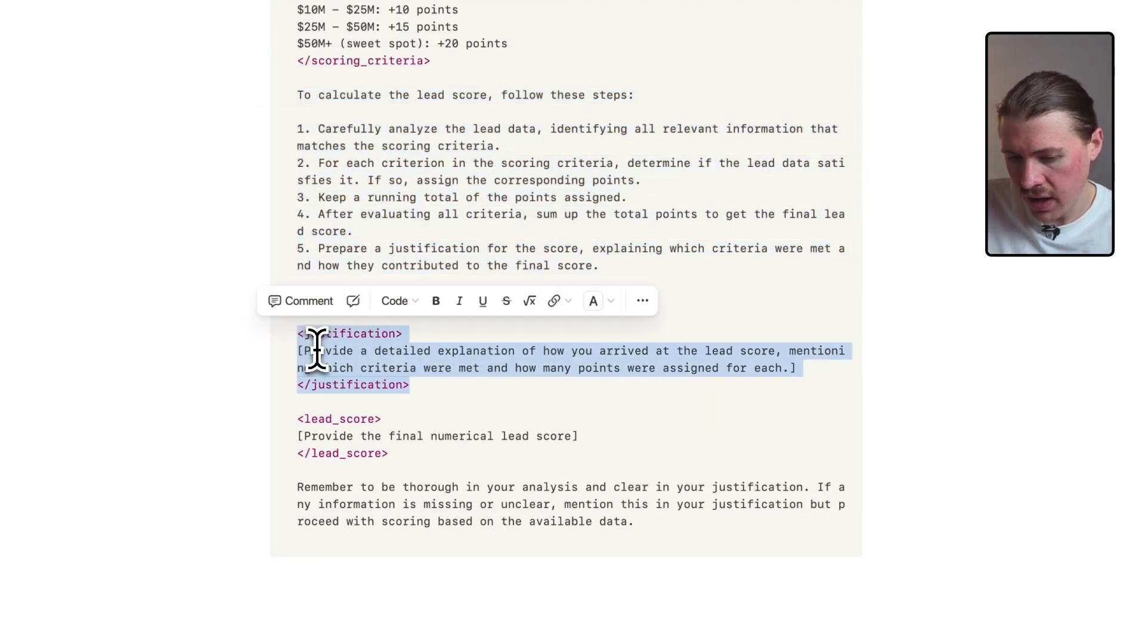
{"action": "left_click", "coordinate": [318, 350]}
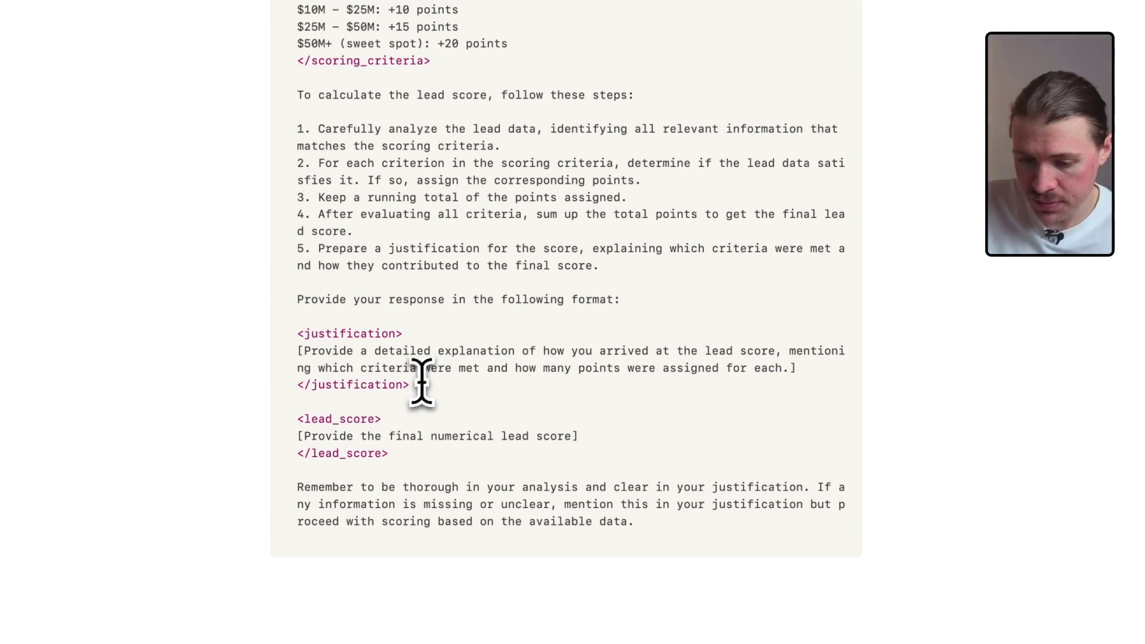
{"action": "left_click_drag", "start_coordinate": [582, 388], "coordinate": [289, 334]}
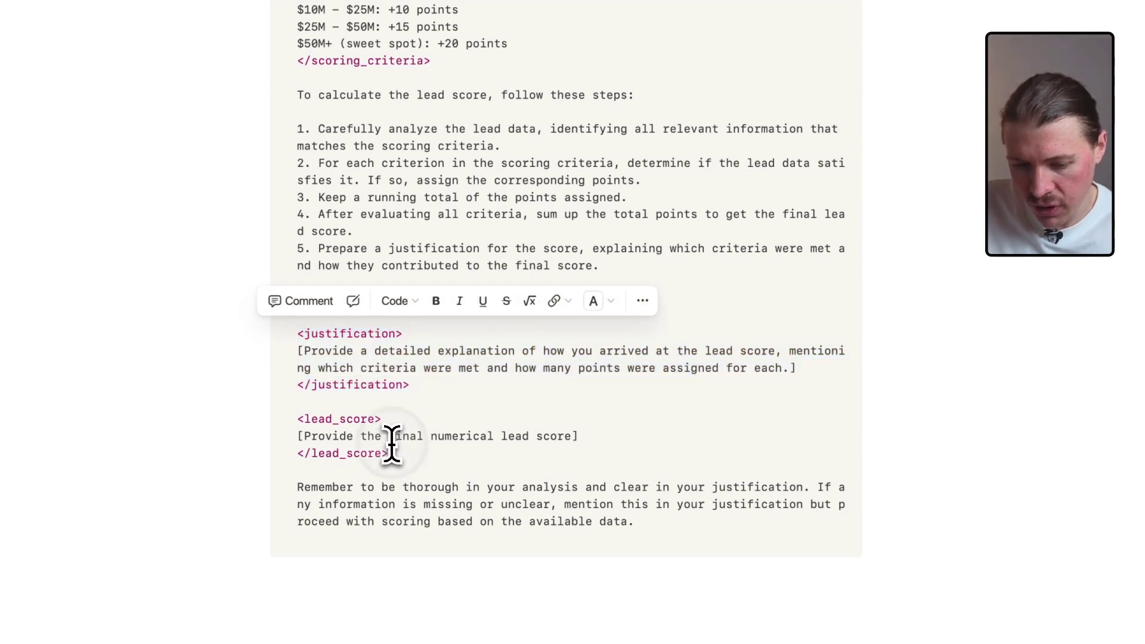
{"action": "triple_click", "coordinate": [387, 438]}
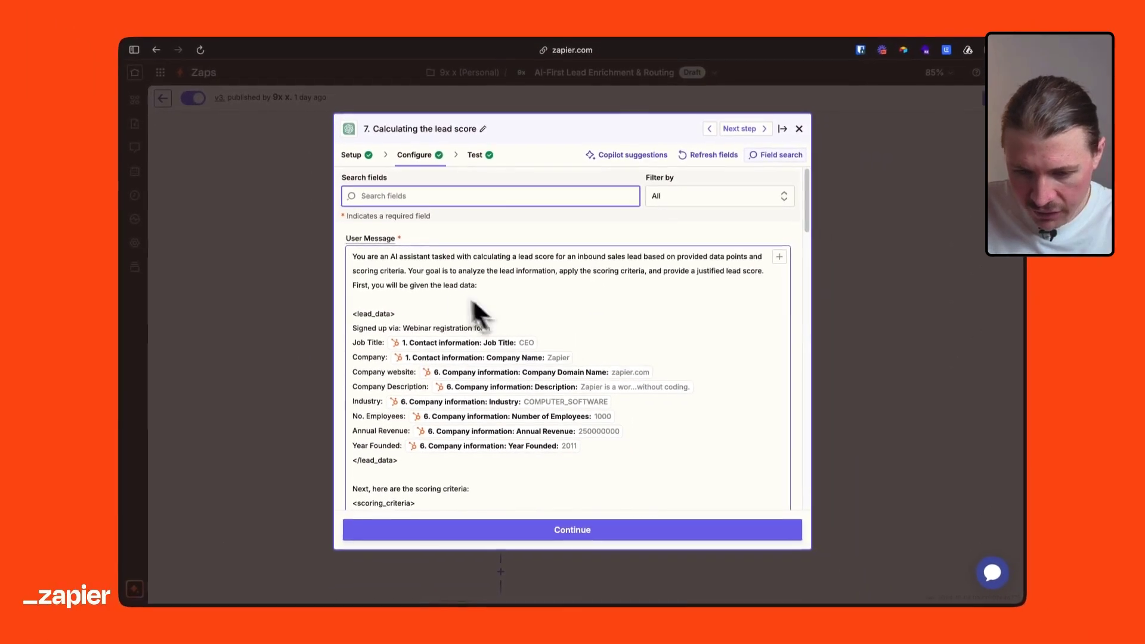
Scroll through step 7's User Message and advanced fields to review them.
{"action": "scroll", "coordinate": [473, 303], "scroll_direction": "down", "scroll_amount": 2}
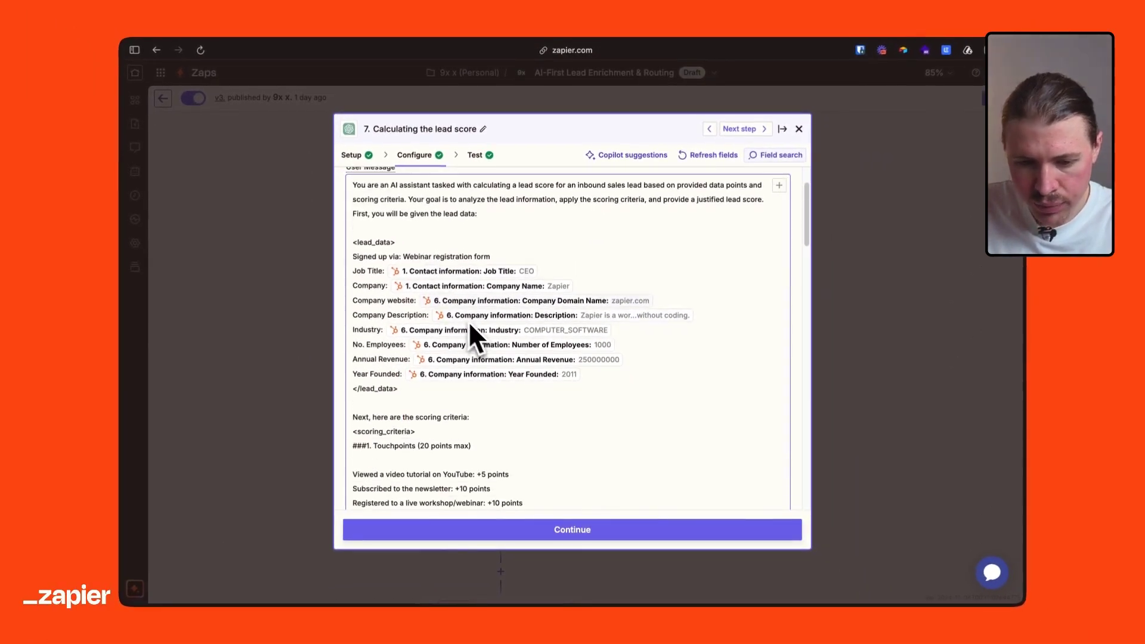
{"action": "scroll", "coordinate": [372, 267], "scroll_direction": "down", "scroll_amount": 1}
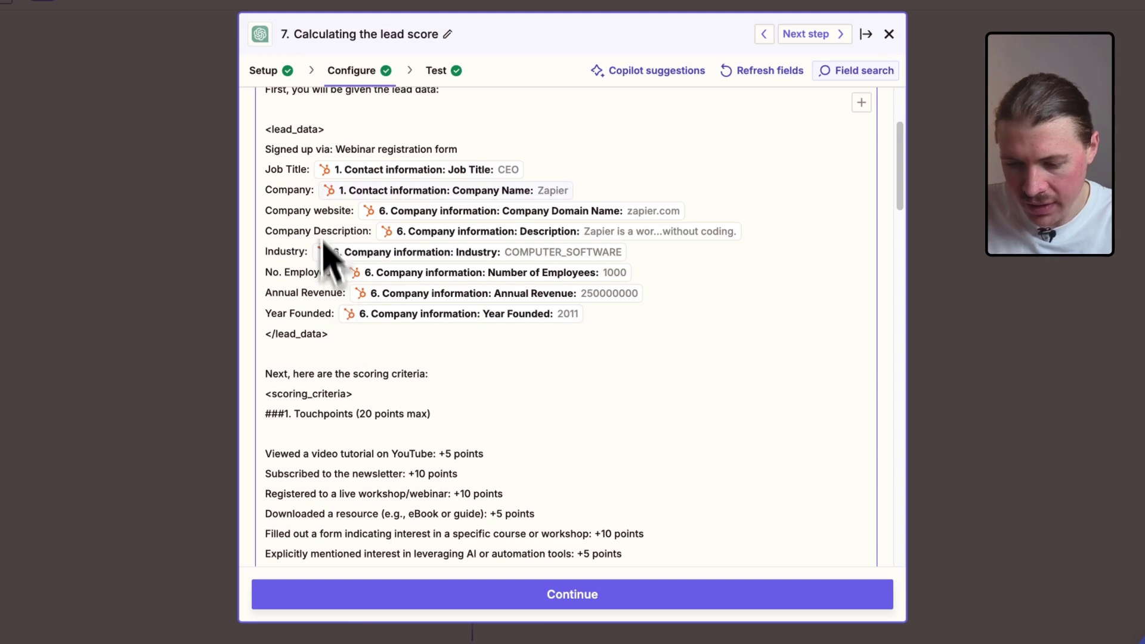
{"action": "scroll", "coordinate": [430, 300], "scroll_direction": "down", "scroll_amount": 1}
{"action": "scroll", "coordinate": [430, 300], "scroll_direction": "down", "scroll_amount": 20}
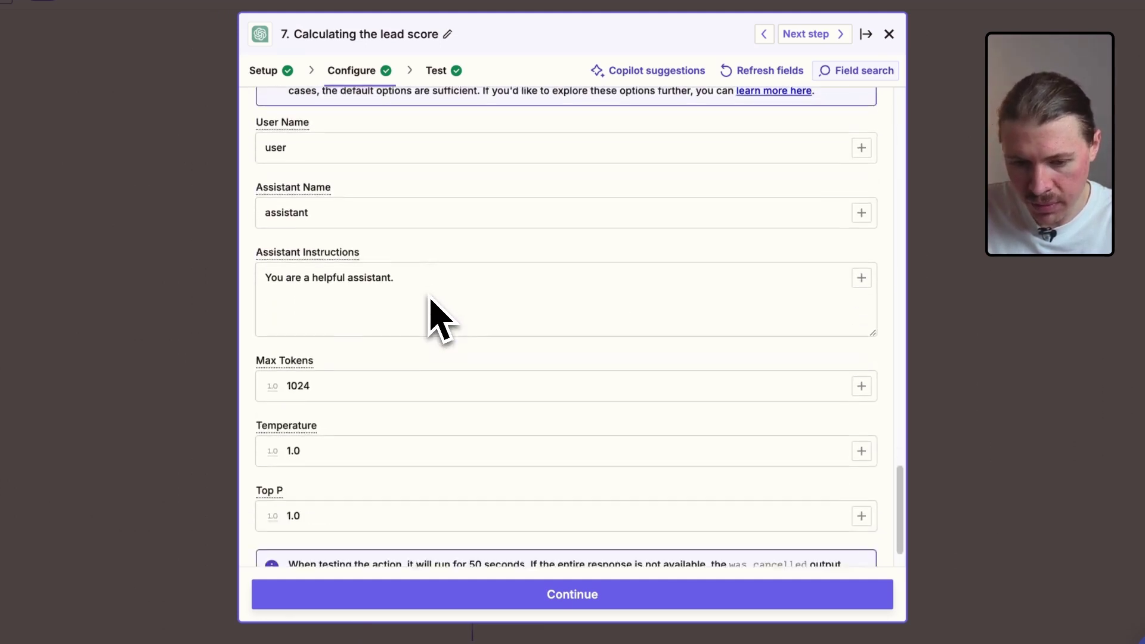
{"action": "scroll", "coordinate": [434, 319], "scroll_direction": "up", "scroll_amount": 3}
Retest step 7 so ChatGPT rescores the lead, and search Data out for the Reply.
{"action": "left_click", "coordinate": [440, 72]}
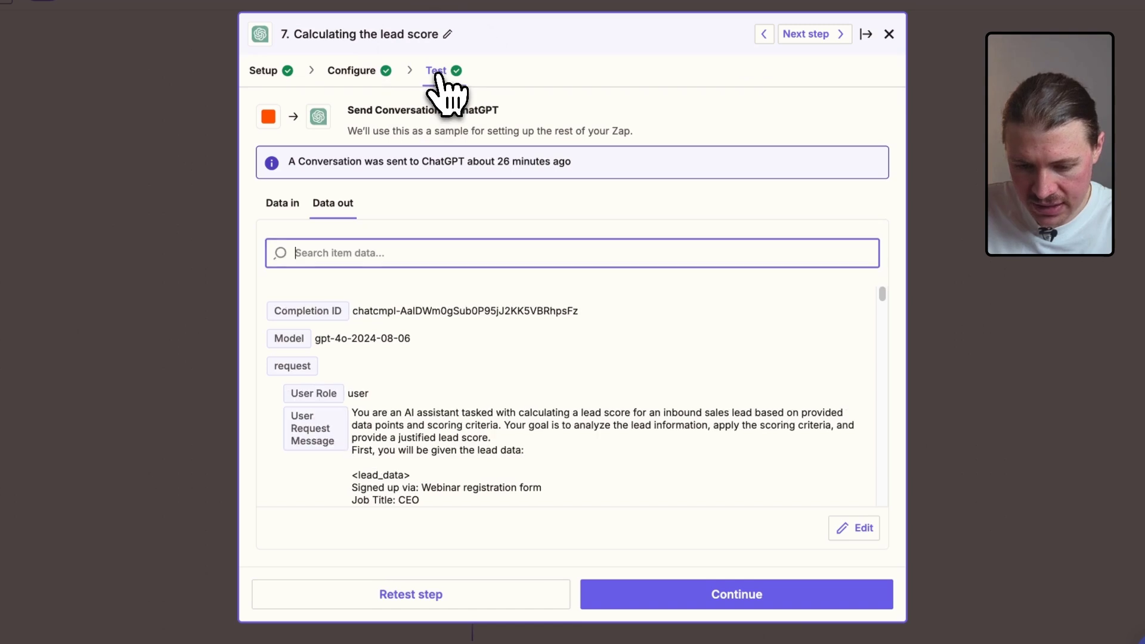
{"action": "left_click", "coordinate": [438, 596]}
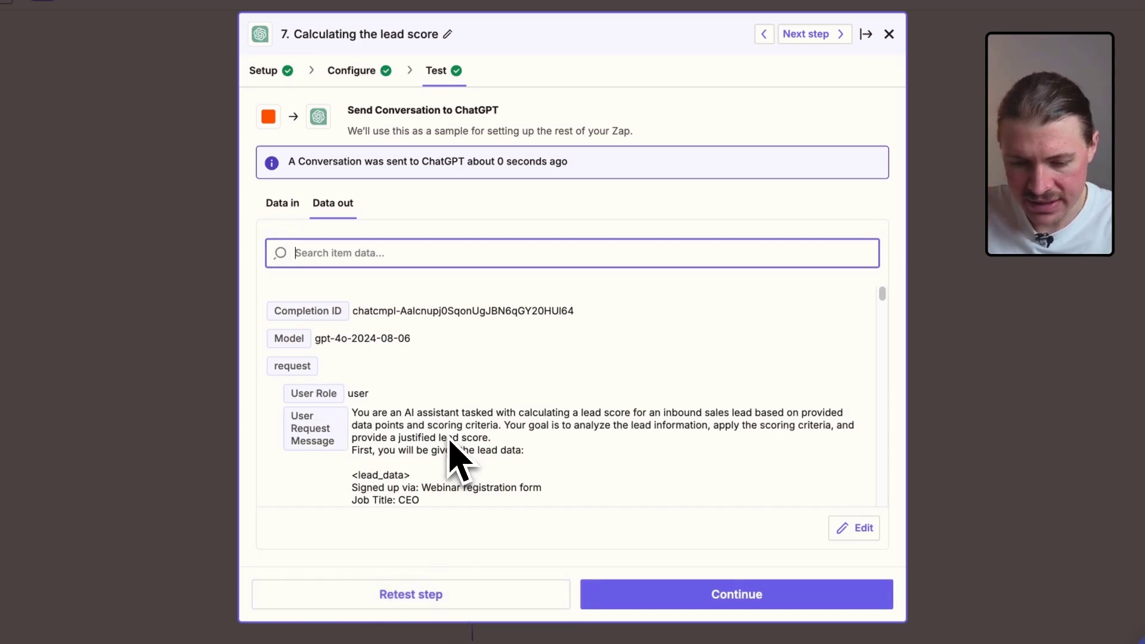
{"action": "scroll", "coordinate": [453, 453], "scroll_direction": "down", "scroll_amount": 3}
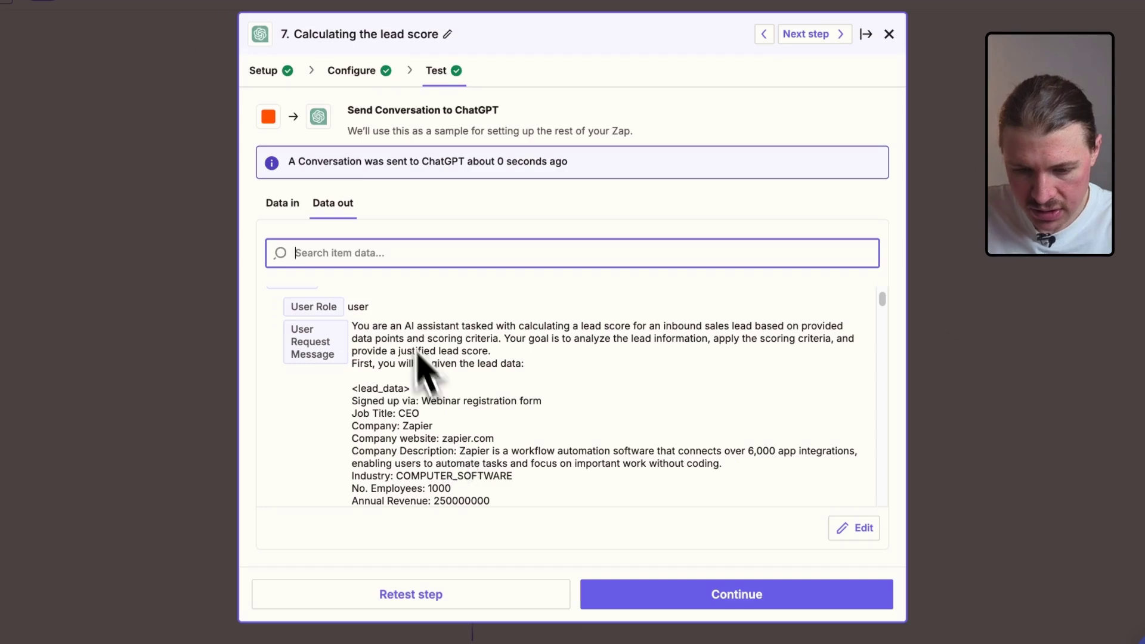
{"action": "scroll", "coordinate": [403, 376], "scroll_direction": "down", "scroll_amount": 4}
{"action": "scroll", "coordinate": [401, 367], "scroll_direction": "down", "scroll_amount": 15}
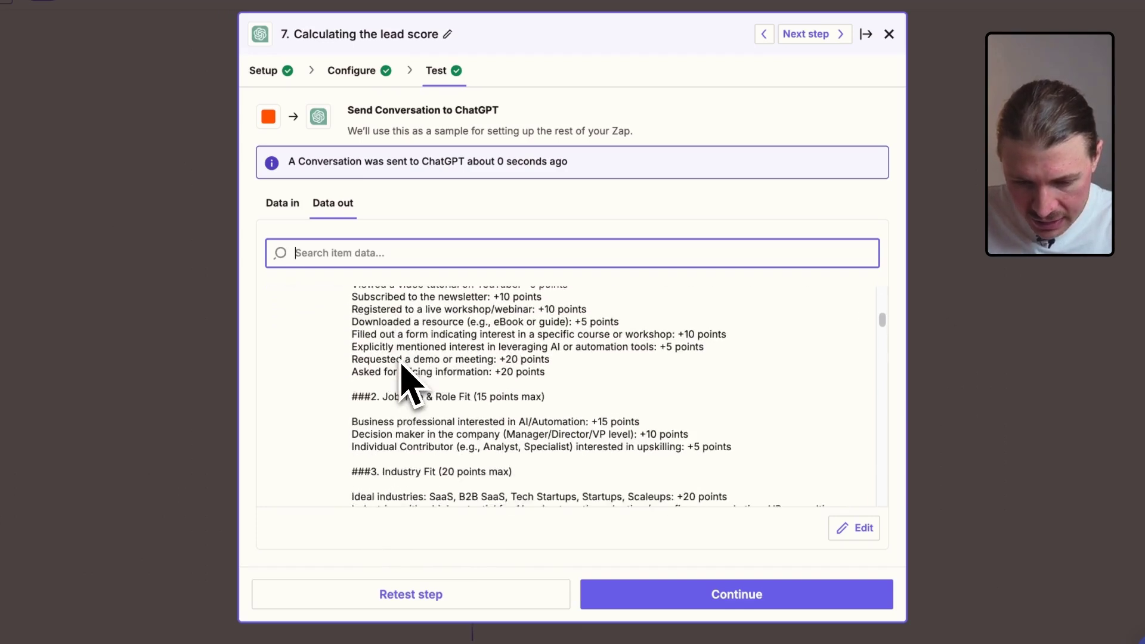
{"action": "type", "text": "reply"}
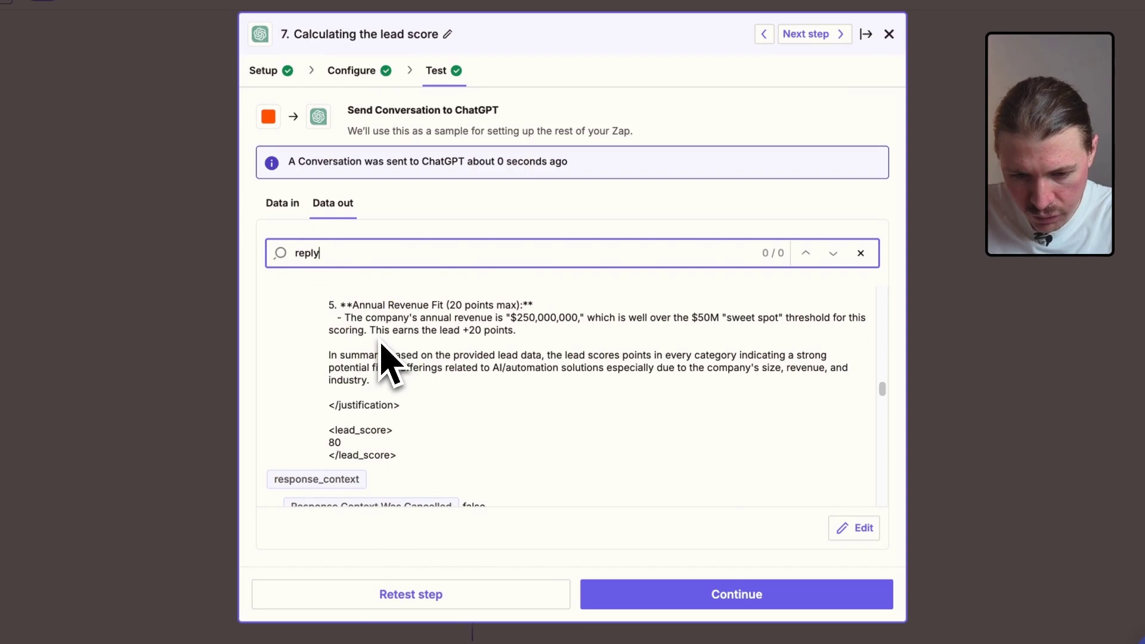
{"action": "scroll", "coordinate": [365, 319], "scroll_direction": "down", "scroll_amount": 3}
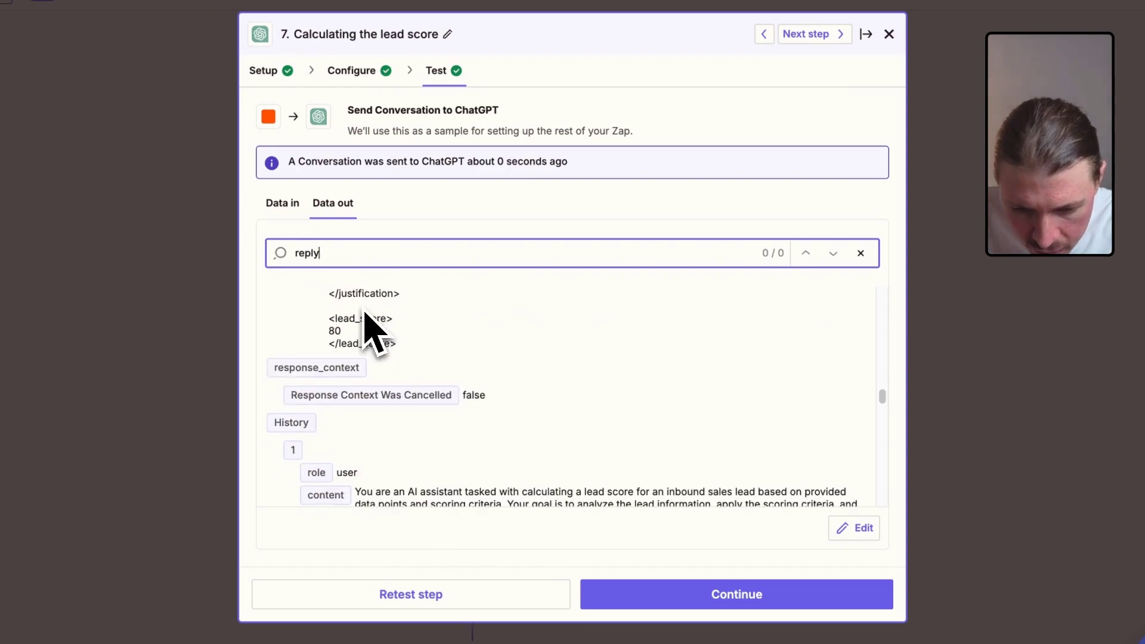
{"action": "scroll", "coordinate": [369, 327], "scroll_direction": "up", "scroll_amount": 5}
{"action": "scroll", "coordinate": [368, 327], "scroll_direction": "down", "scroll_amount": 3}
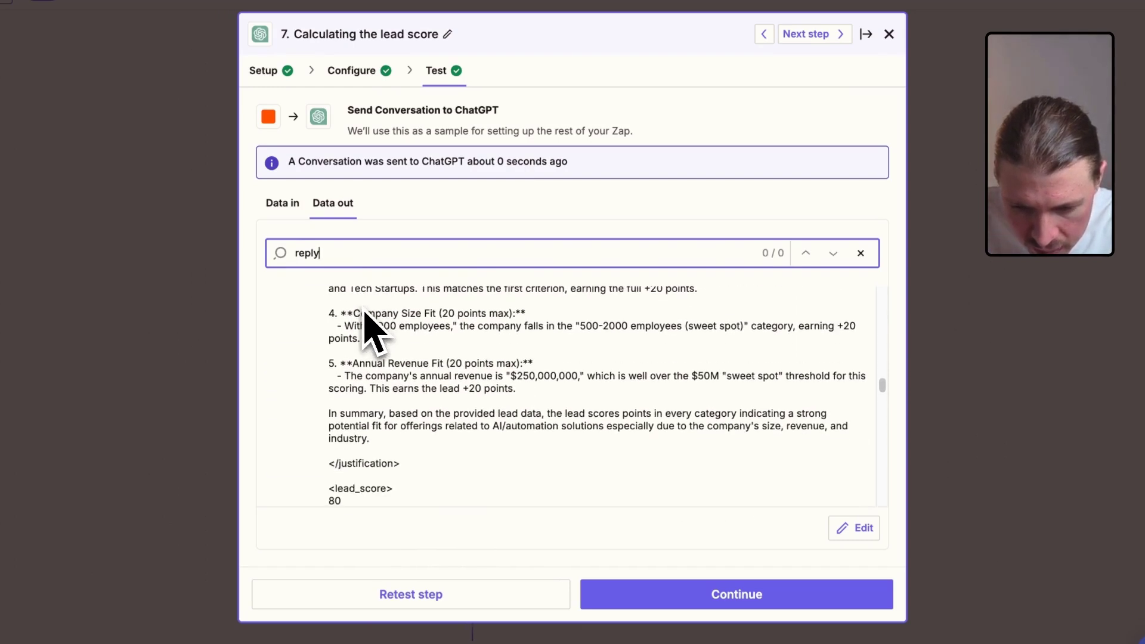
{"action": "scroll", "coordinate": [369, 327], "scroll_direction": "up", "scroll_amount": 10}
{"action": "scroll", "coordinate": [370, 328], "scroll_direction": "down", "scroll_amount": 2}
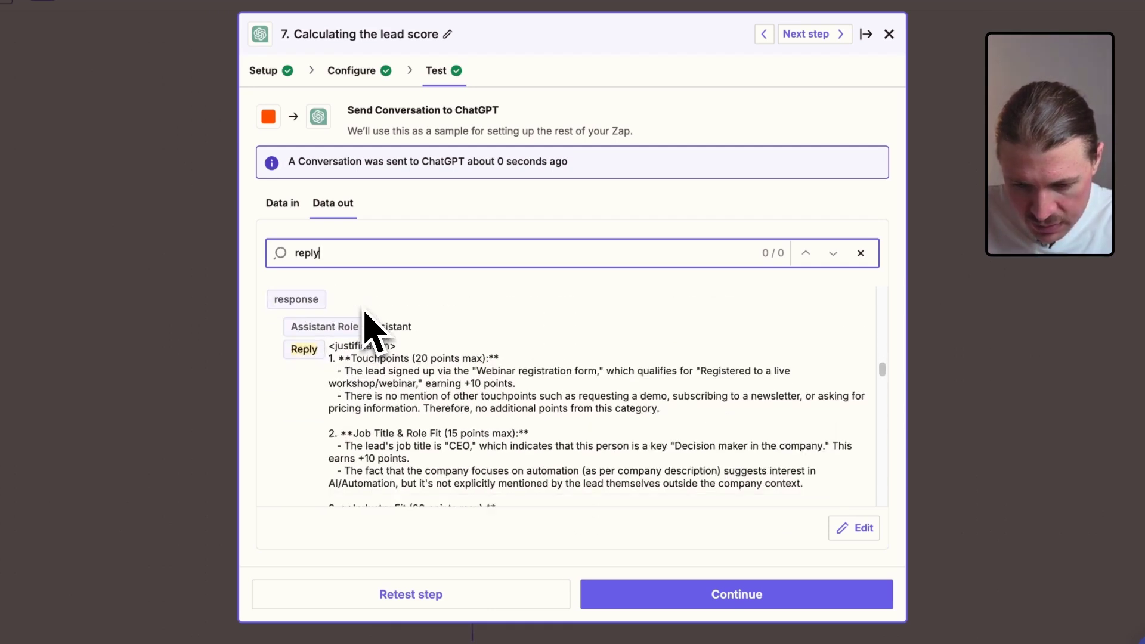
{"action": "scroll", "coordinate": [358, 367], "scroll_direction": "down", "scroll_amount": 1}
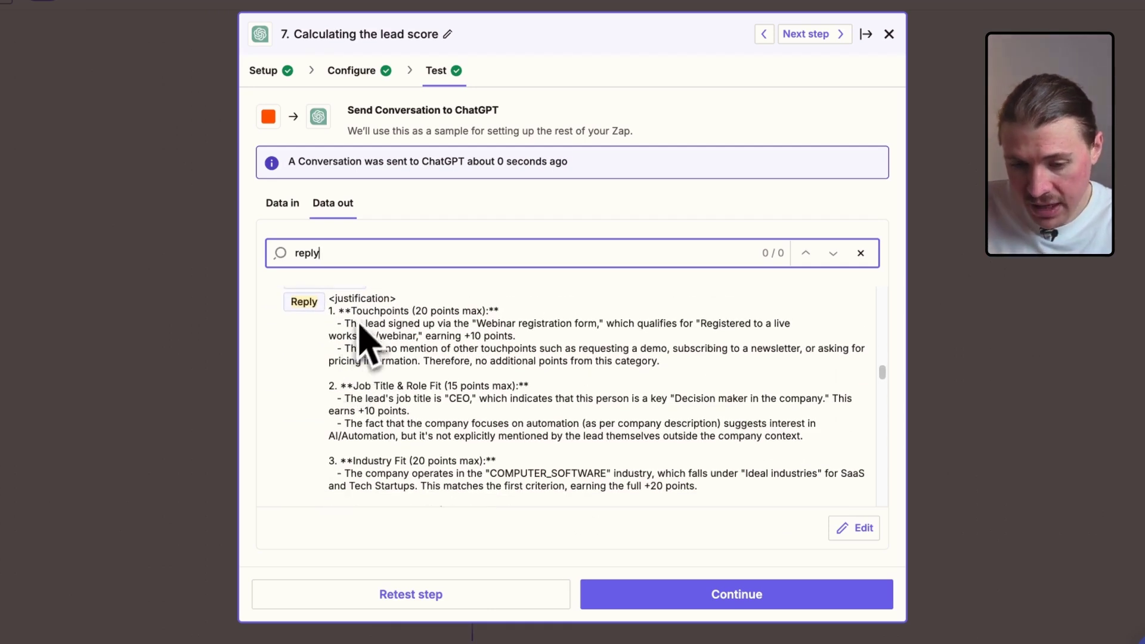
Inspect the reply's justification and its returned lead_score of 80.
{"action": "left_click_drag", "start_coordinate": [330, 300], "coordinate": [409, 325]}
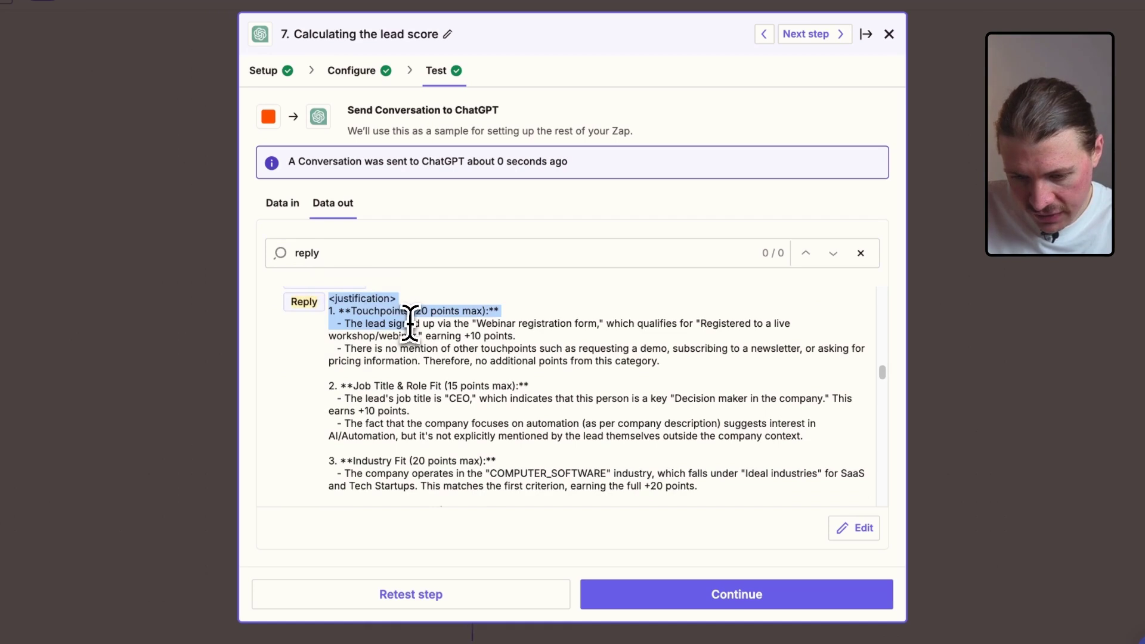
{"action": "left_click", "coordinate": [410, 324]}
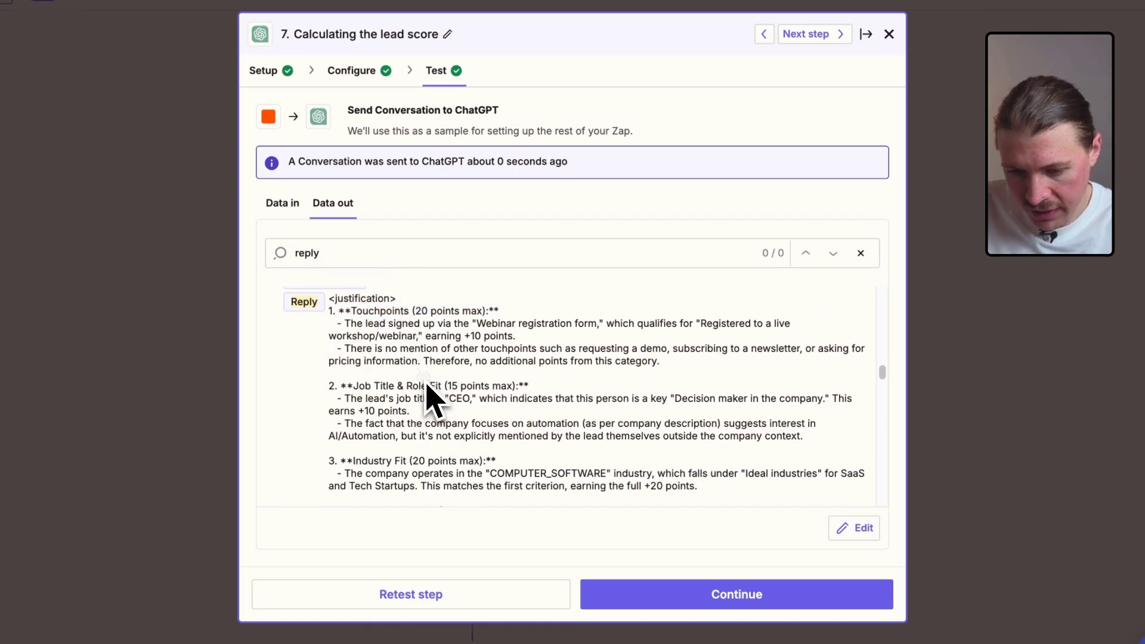
{"action": "scroll", "coordinate": [424, 364], "scroll_direction": "down", "scroll_amount": 2}
{"action": "scroll", "coordinate": [424, 365], "scroll_direction": "down", "scroll_amount": 4}
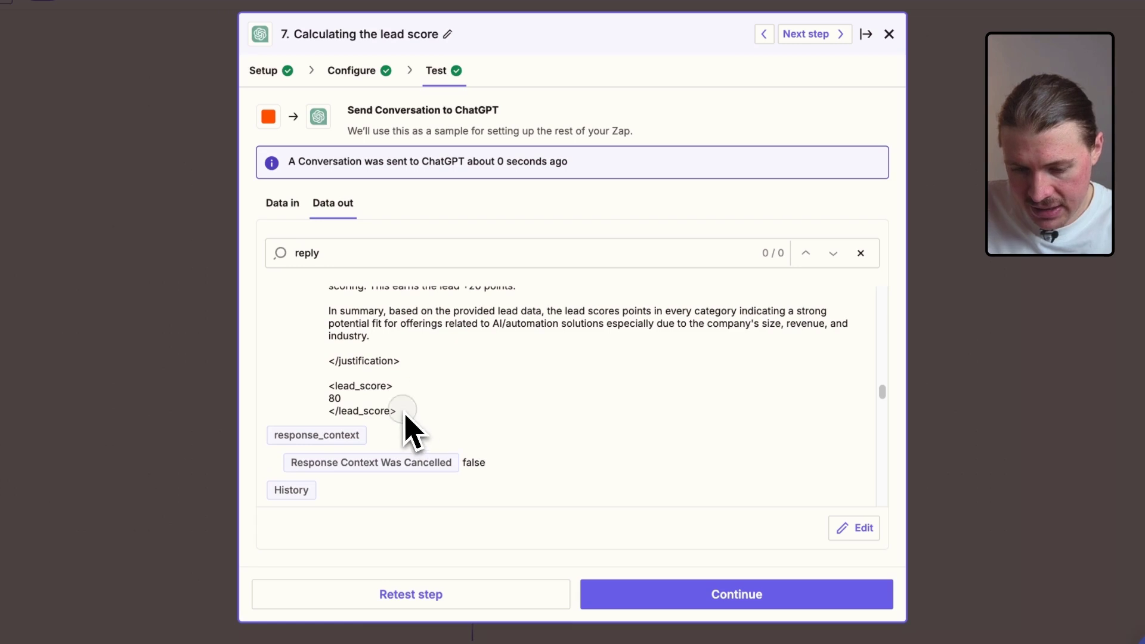
{"action": "left_click_drag", "start_coordinate": [403, 413], "coordinate": [330, 385]}
{"action": "left_click", "coordinate": [338, 397]}
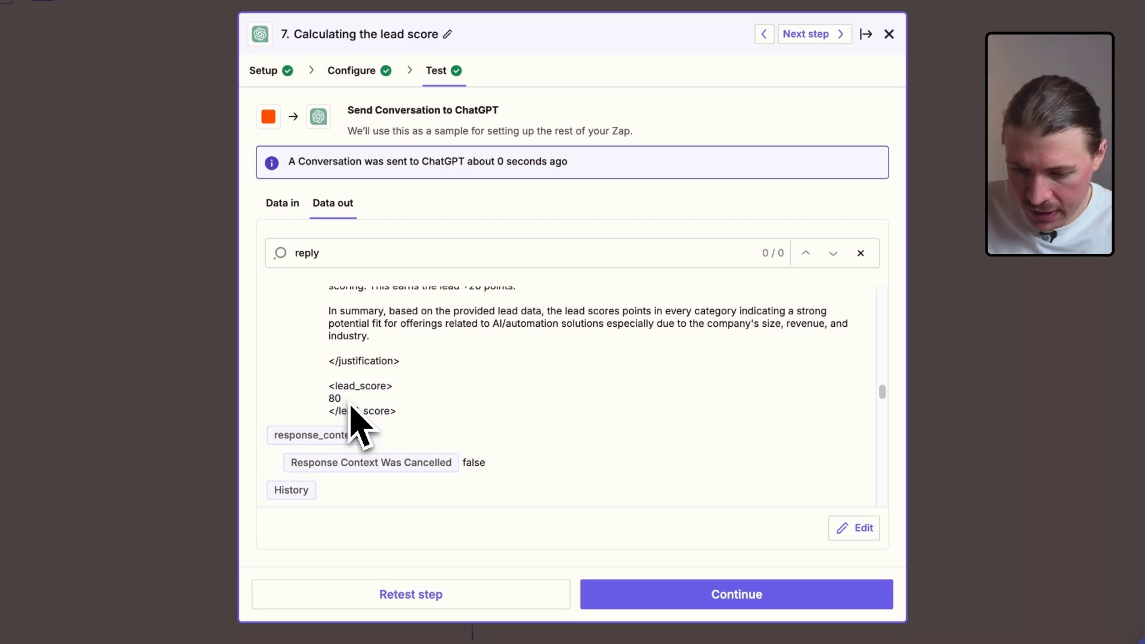
{"action": "left_click_drag", "start_coordinate": [350, 400], "coordinate": [311, 402]}
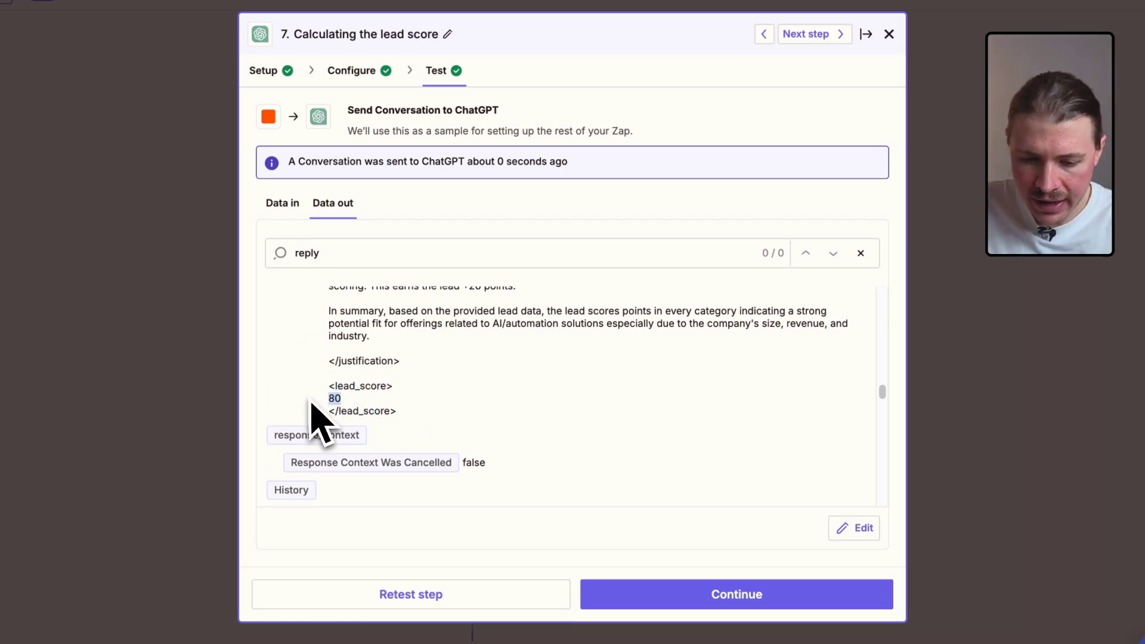
Open step 8 Extract lead score and review its prompt configuration.
{"action": "left_click", "coordinate": [694, 597]}
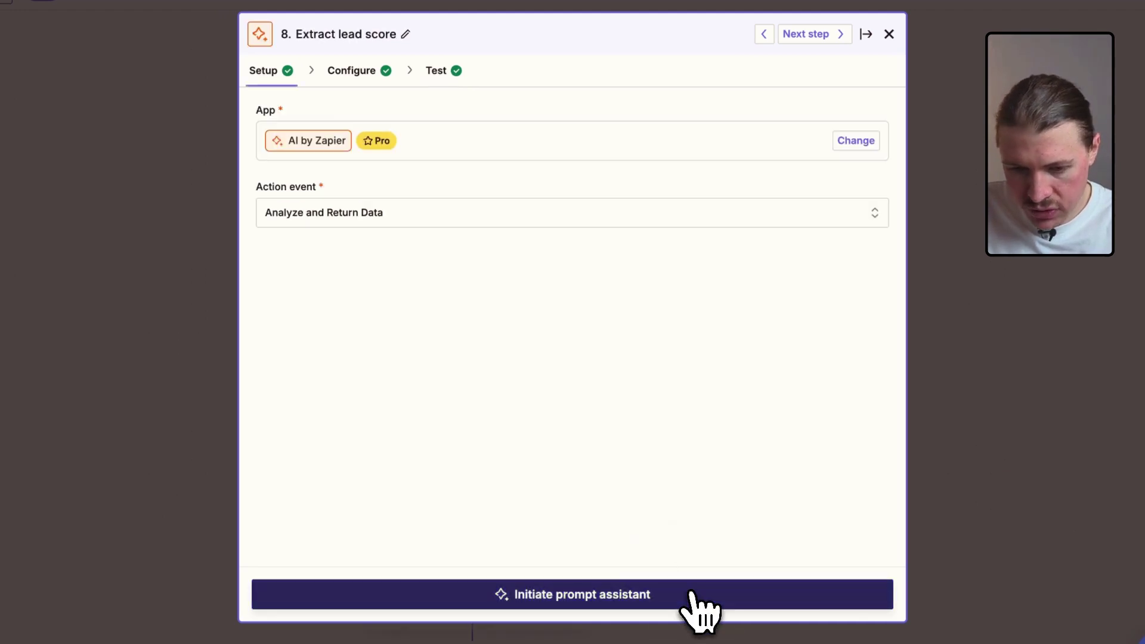
{"action": "left_click", "coordinate": [889, 34]}
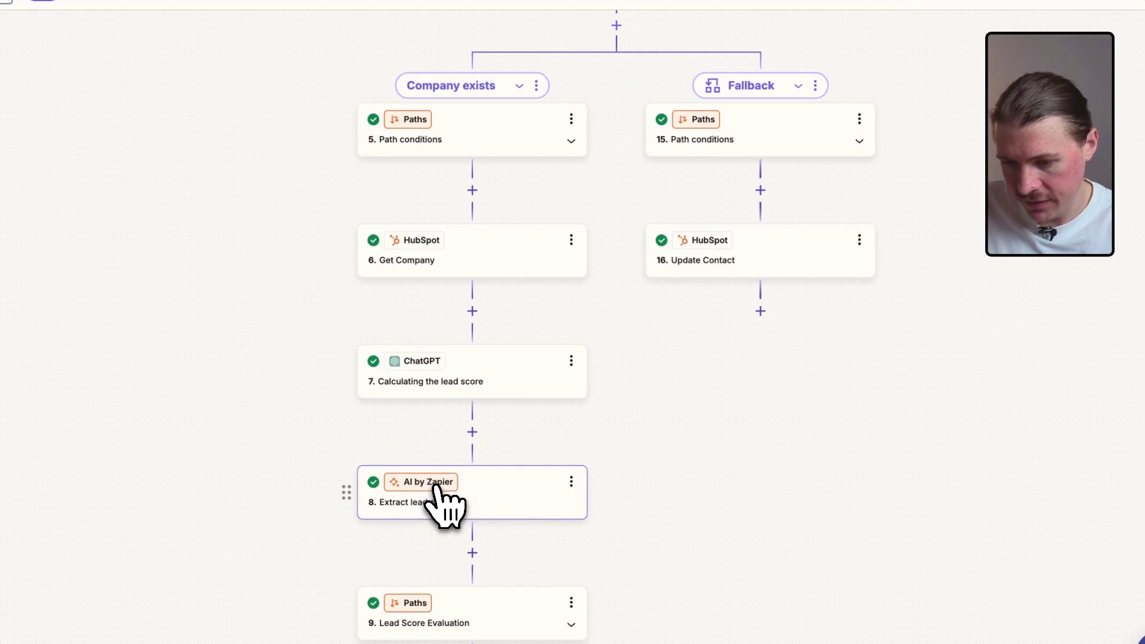
{"action": "left_click", "coordinate": [511, 488]}
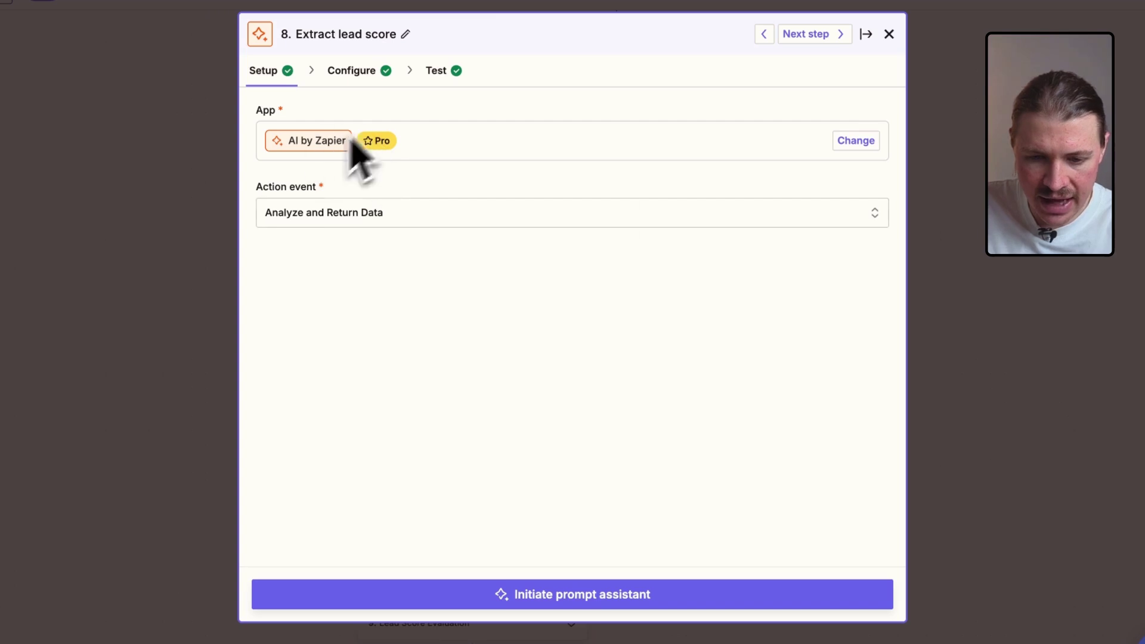
{"action": "left_click", "coordinate": [365, 72]}
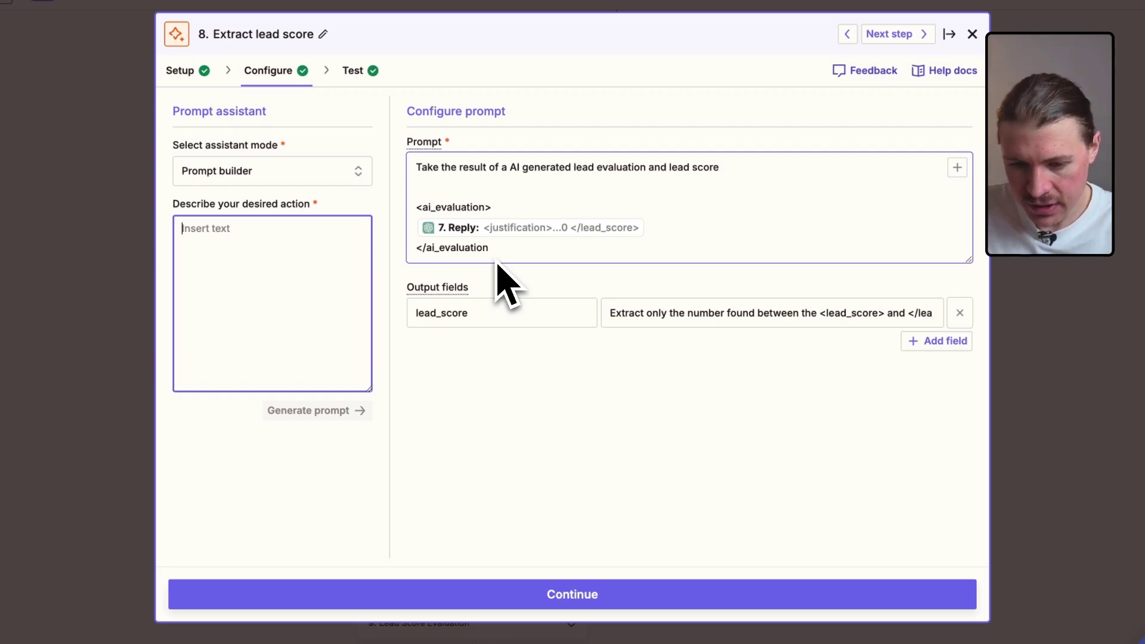
{"action": "left_click_drag", "start_coordinate": [521, 167], "coordinate": [628, 168]}
{"action": "left_click", "coordinate": [631, 168]}
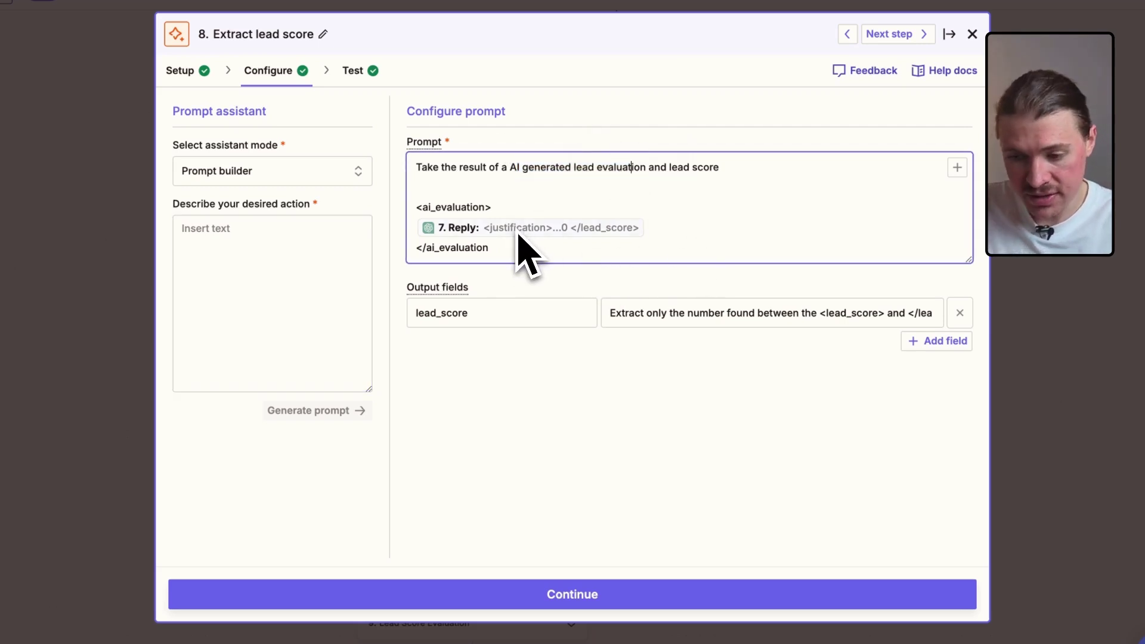
Add an extra output field, then remove it, leaving lead_score as the only output.
{"action": "mouse_move", "coordinate": [525, 253]}
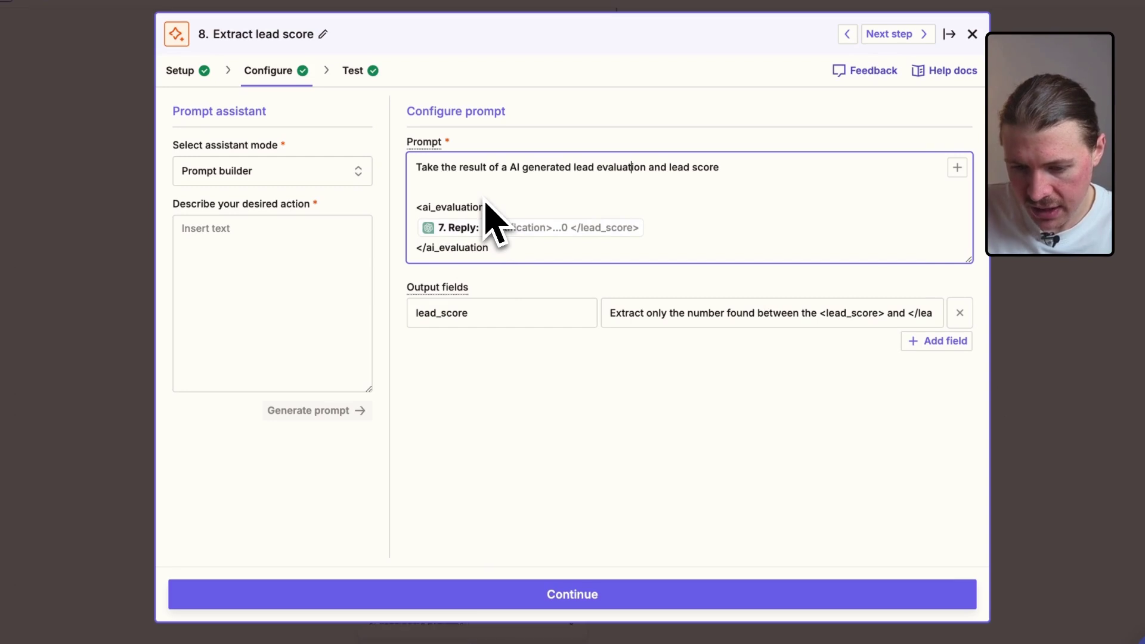
{"action": "double_click", "coordinate": [460, 313]}
{"action": "left_click", "coordinate": [476, 316]}
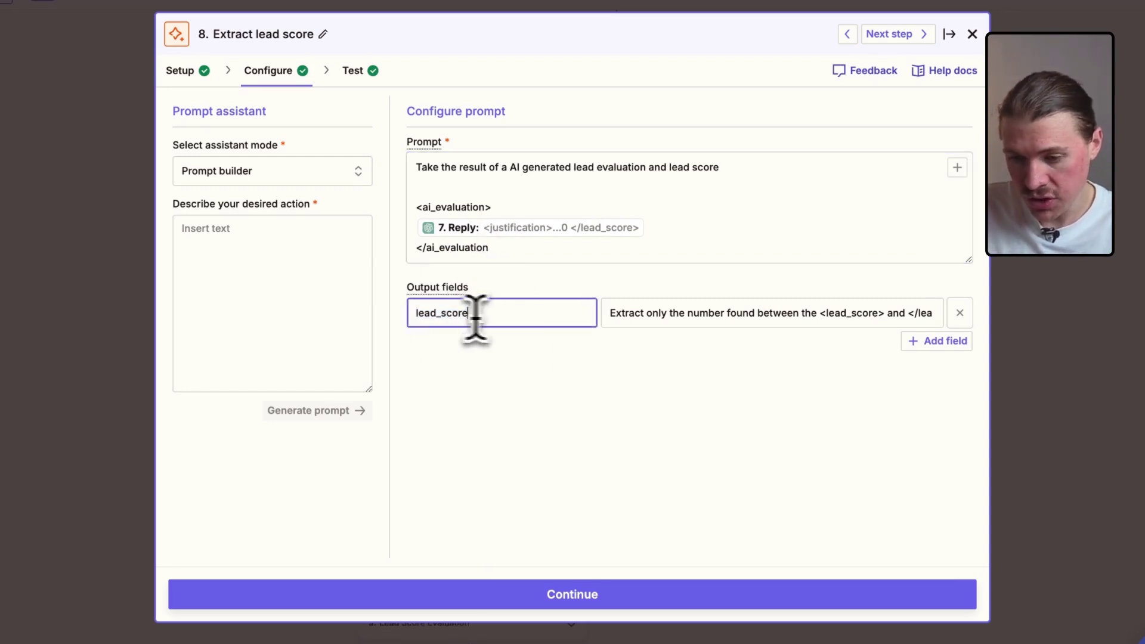
{"action": "left_click", "coordinate": [939, 340]}
{"action": "left_click", "coordinate": [470, 346]}
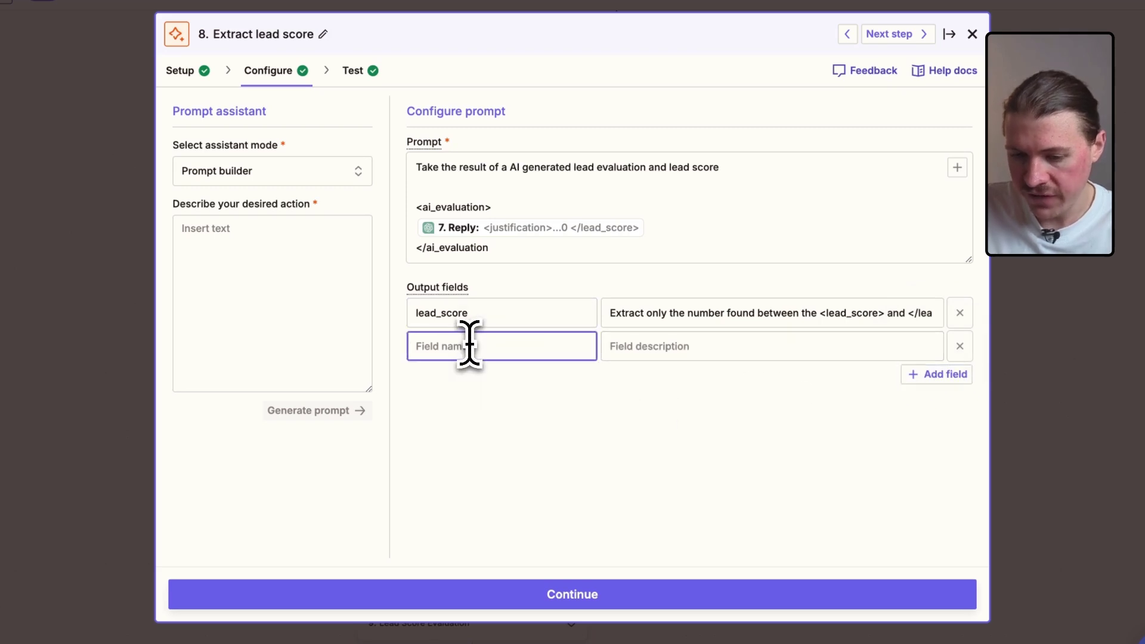
{"action": "left_click", "coordinate": [656, 348]}
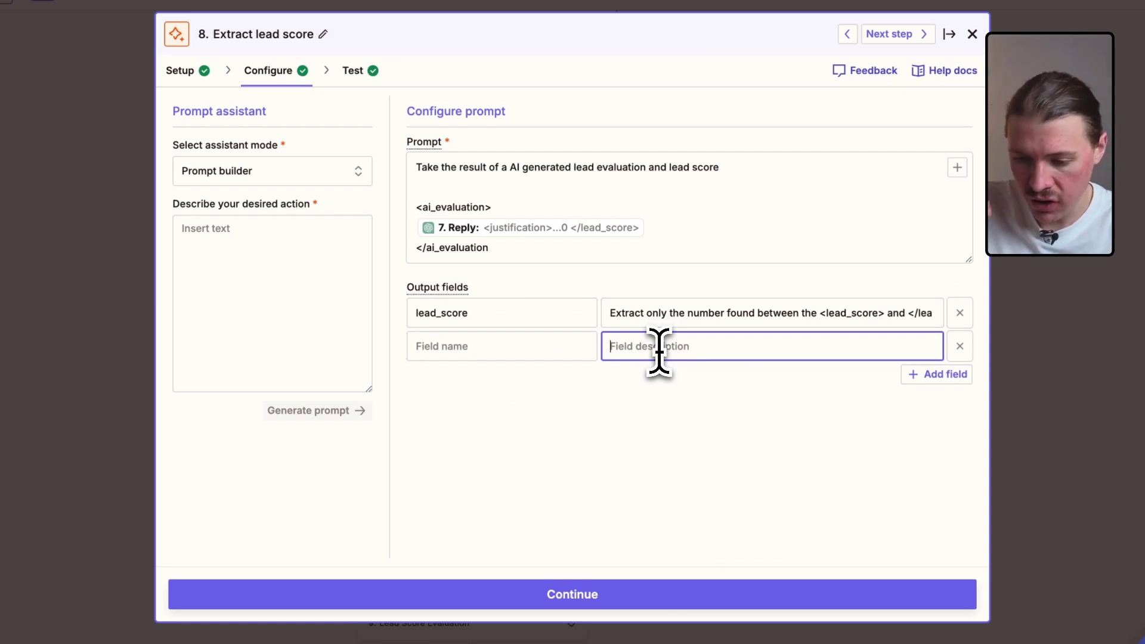
{"action": "left_click", "coordinate": [959, 345]}
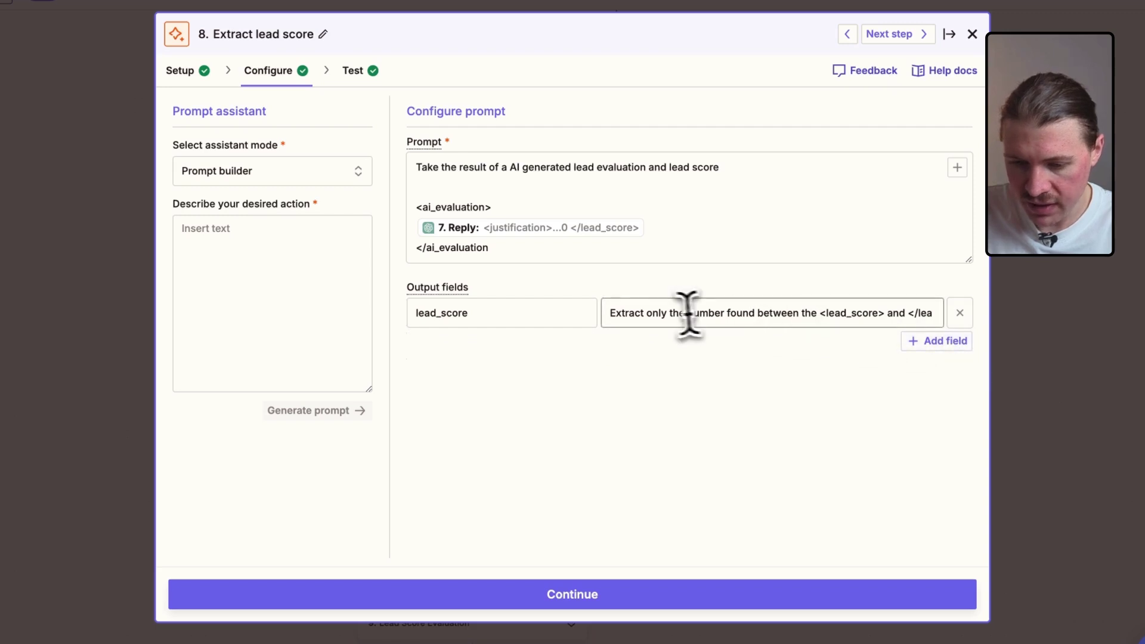
{"action": "left_click", "coordinate": [659, 313]}
{"action": "key", "text": "End"}
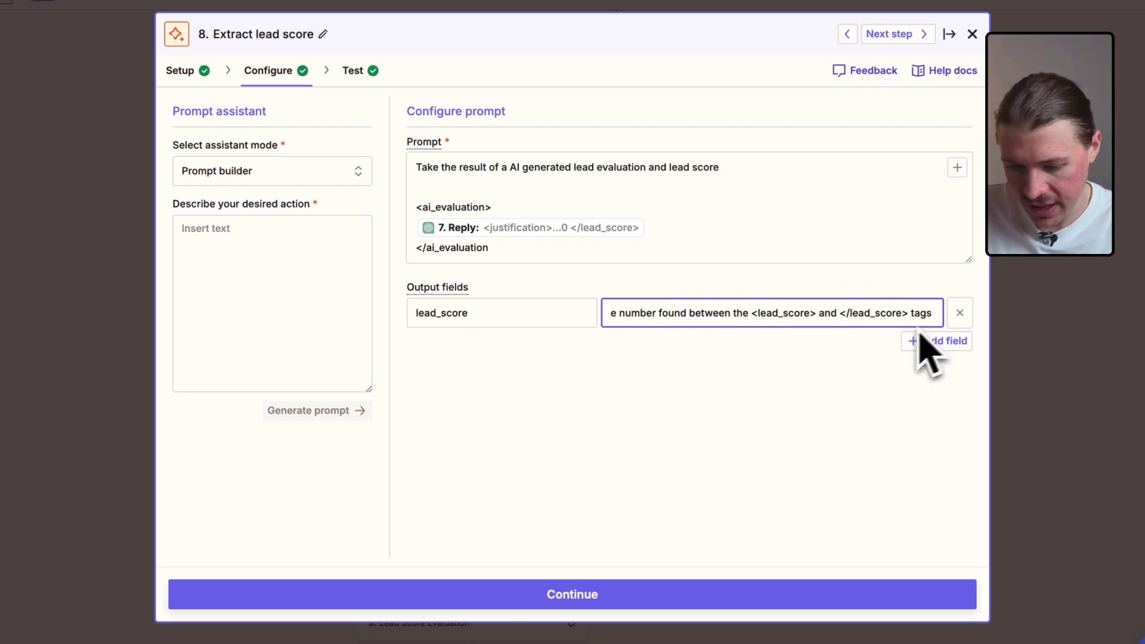
Compare step 8's Data in and Data out, confirming a Lead Score of 80.
{"action": "left_click", "coordinate": [574, 596]}
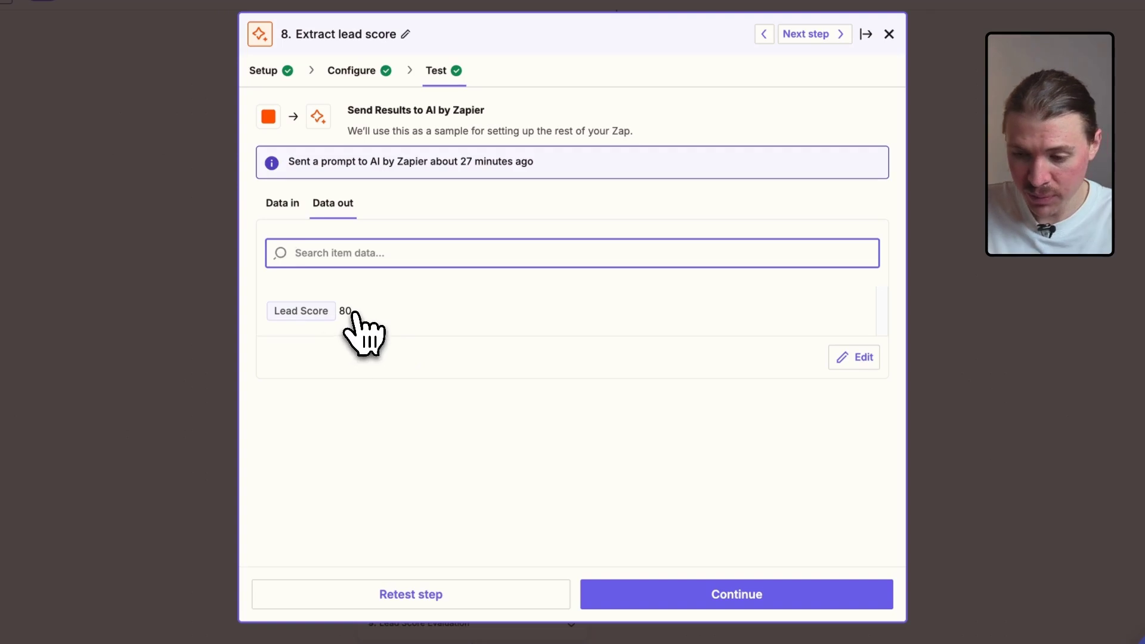
{"action": "left_click", "coordinate": [295, 204]}
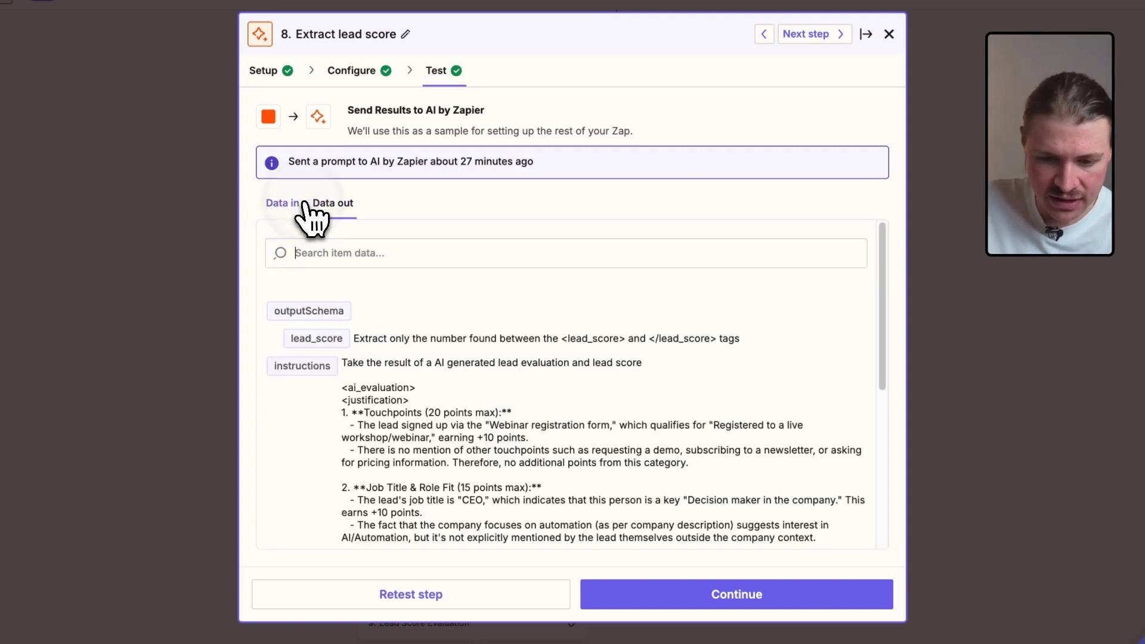
{"action": "scroll", "coordinate": [500, 361], "scroll_direction": "down", "scroll_amount": 3}
{"action": "scroll", "coordinate": [500, 362], "scroll_direction": "down", "scroll_amount": 3}
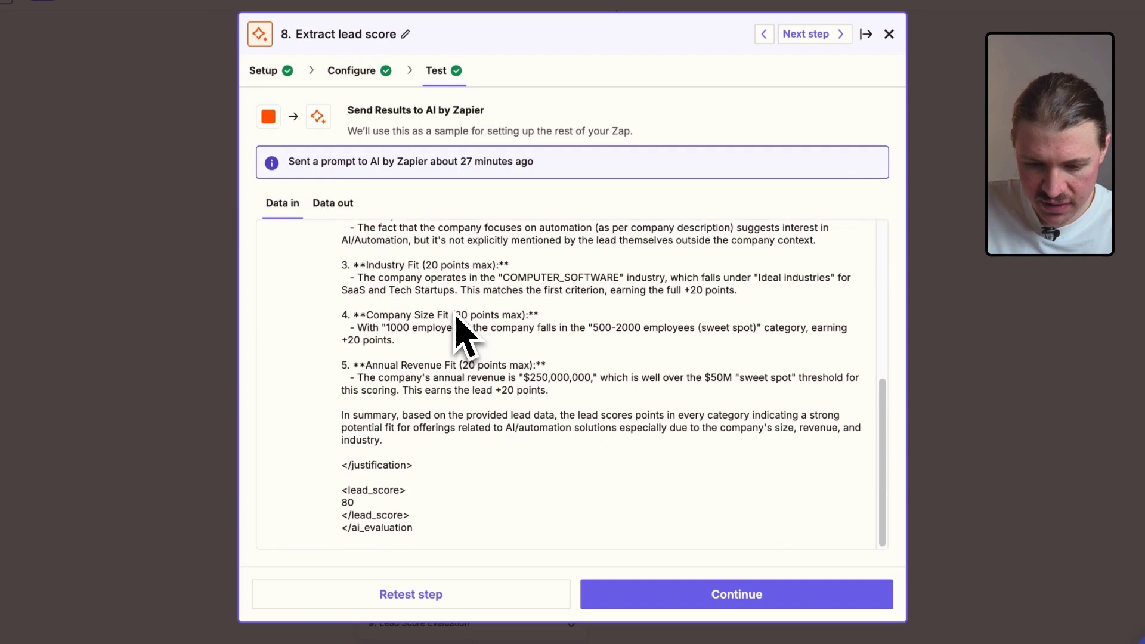
{"action": "left_click", "coordinate": [333, 203]}
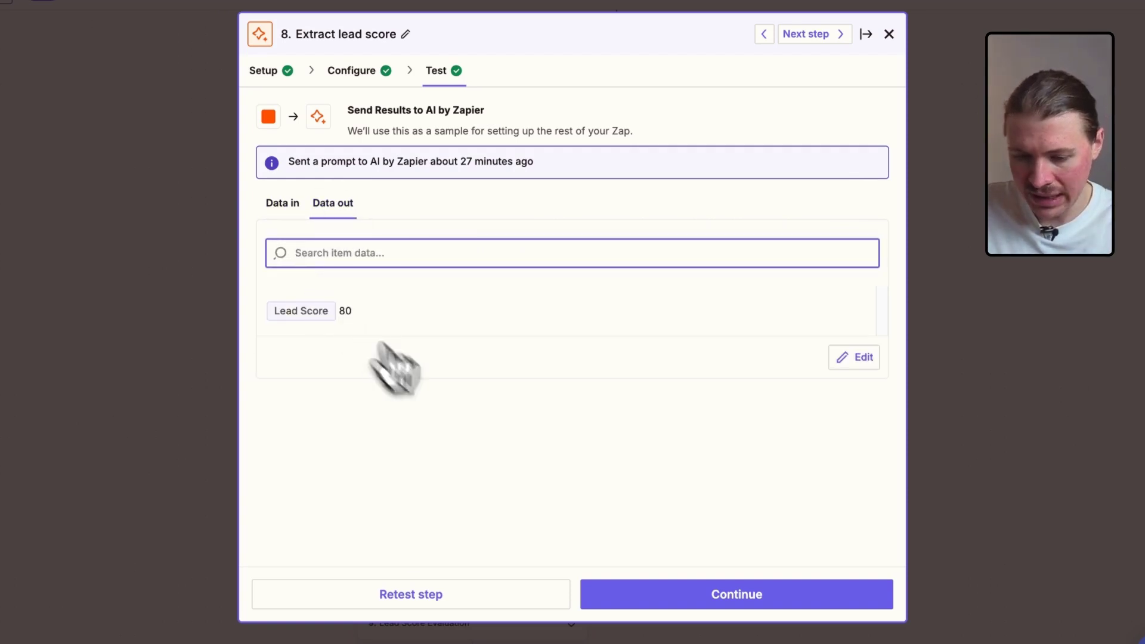
{"action": "left_click", "coordinate": [708, 601]}
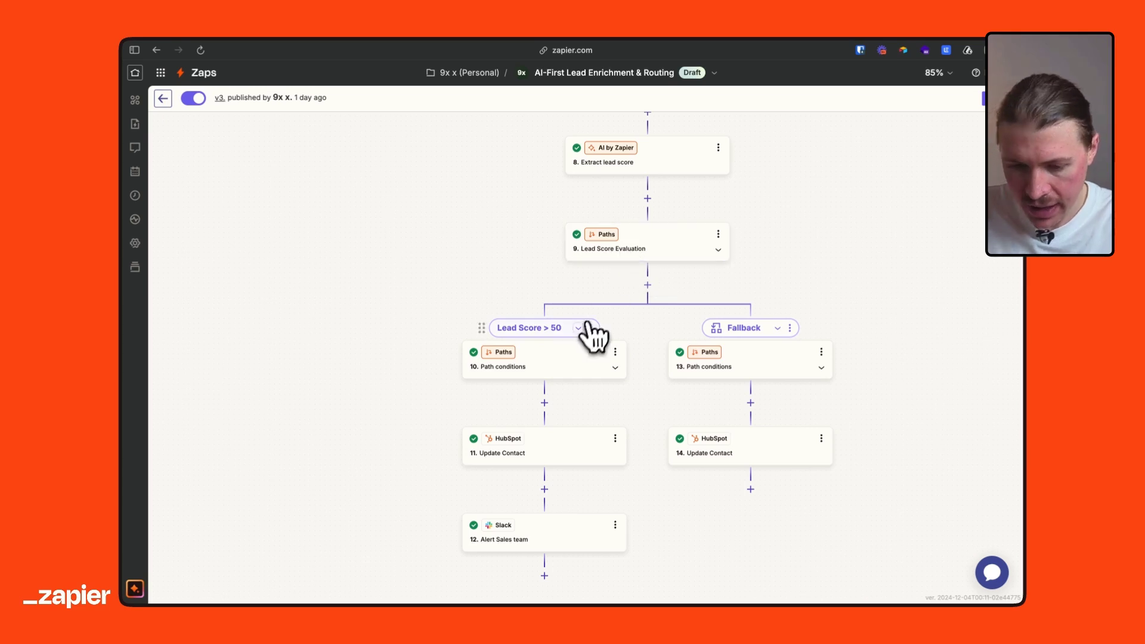
{"action": "left_click", "coordinate": [564, 365]}
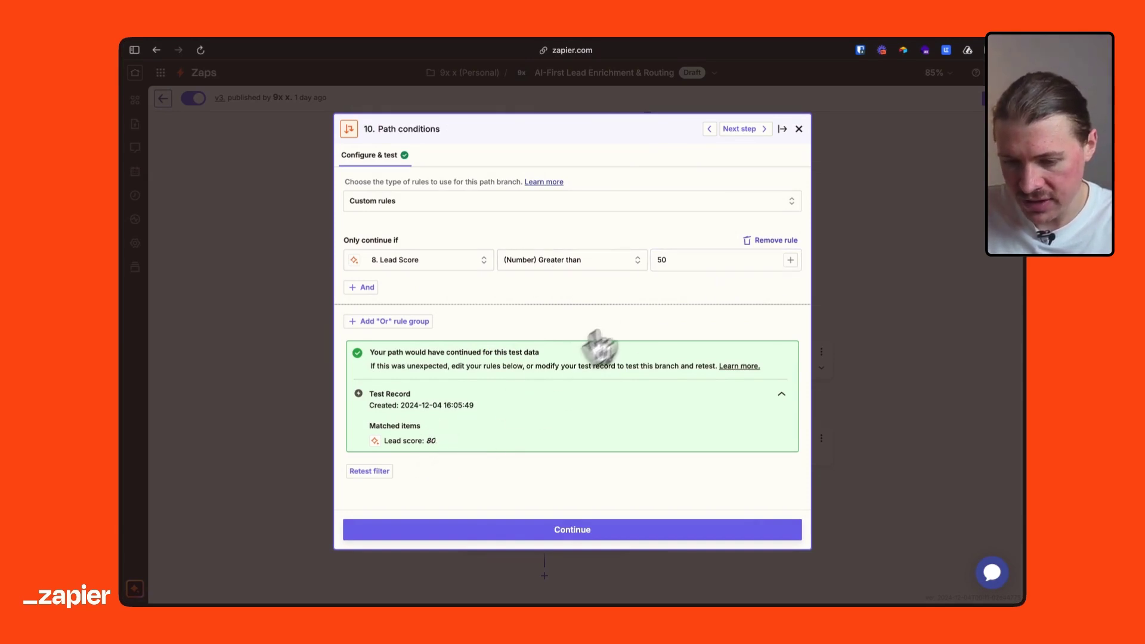
{"action": "left_click", "coordinate": [799, 128]}
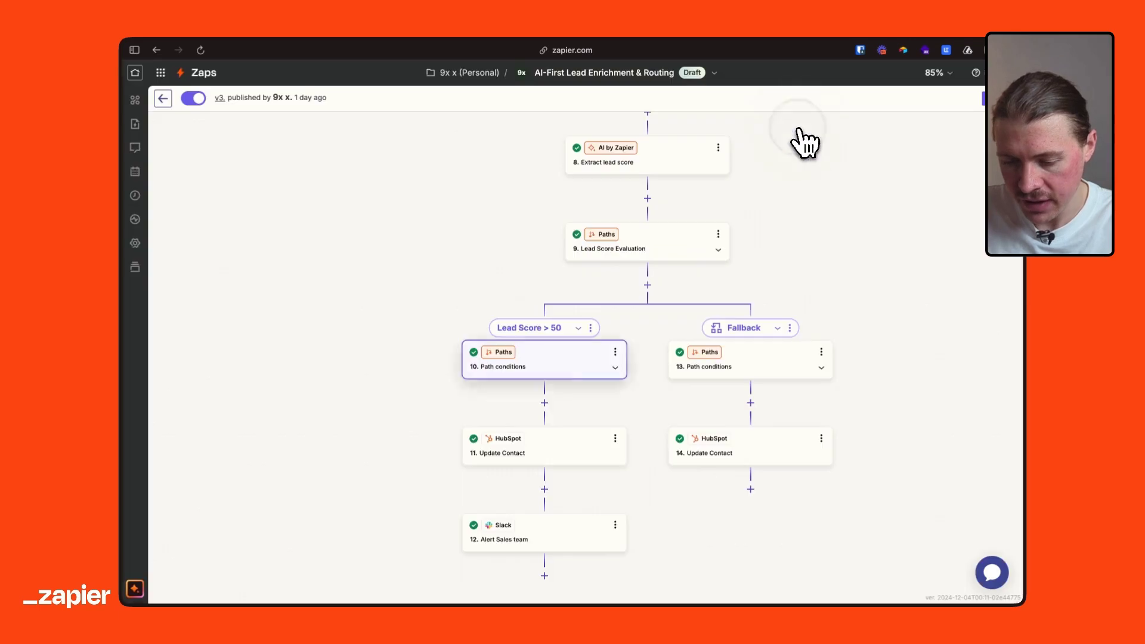
In step 11 Update Contact, check the Lifecycle Stage values and the Lead Score field mapping.
{"action": "left_click", "coordinate": [581, 467]}
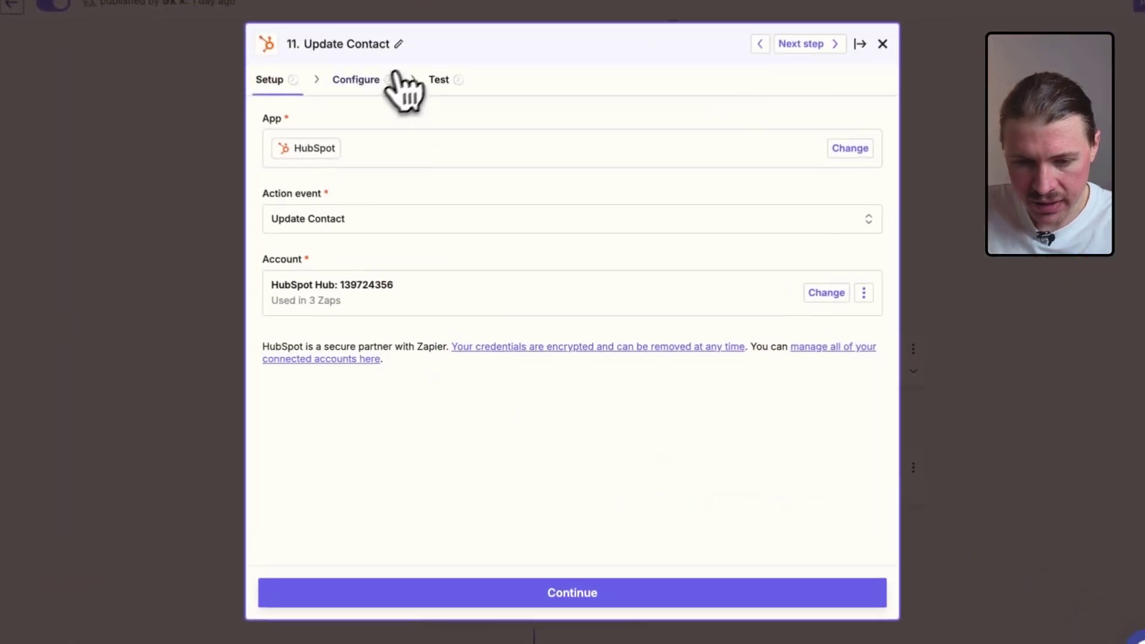
{"action": "left_click", "coordinate": [423, 153]}
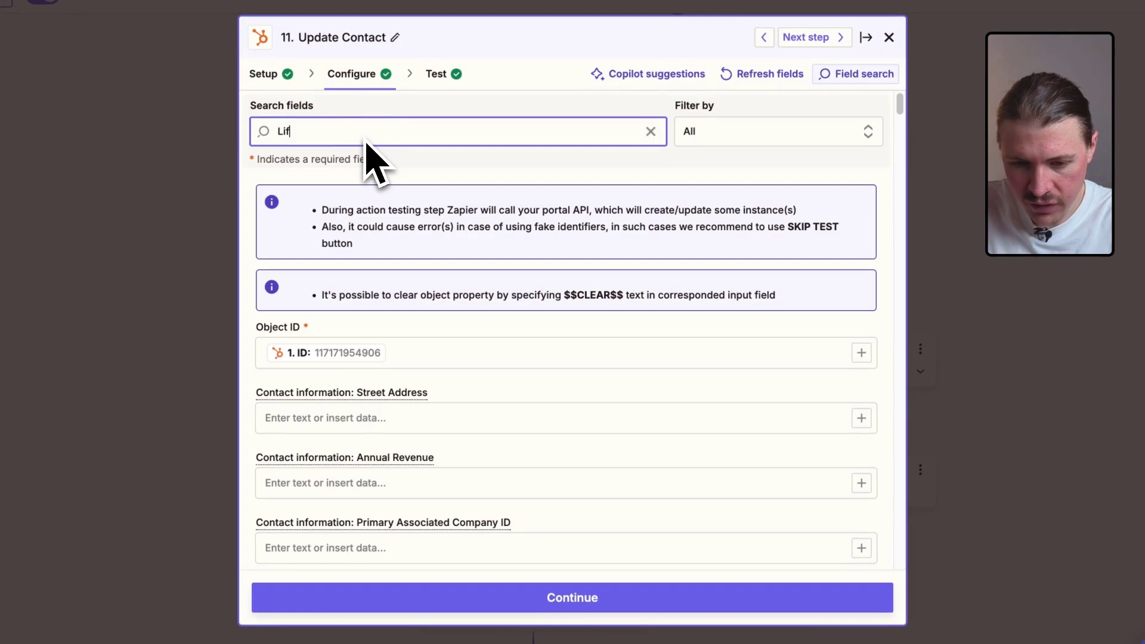
{"action": "type", "text": "Lifecycle"}
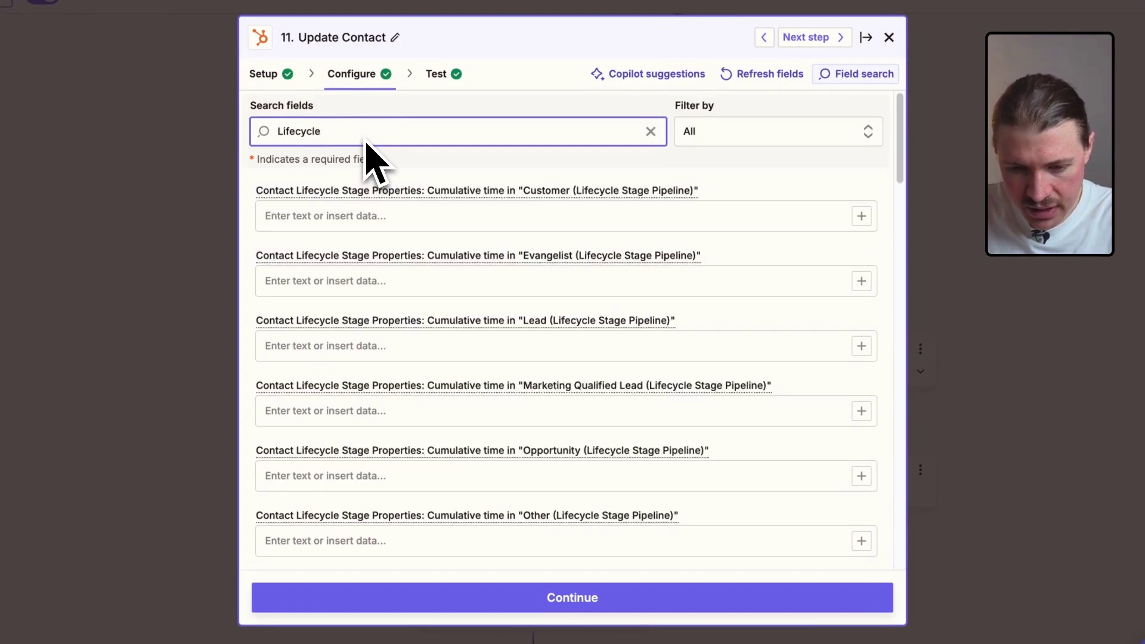
{"action": "type", "text": "Sta"}
{"action": "scroll", "coordinate": [424, 250], "scroll_direction": "down", "scroll_amount": 20}
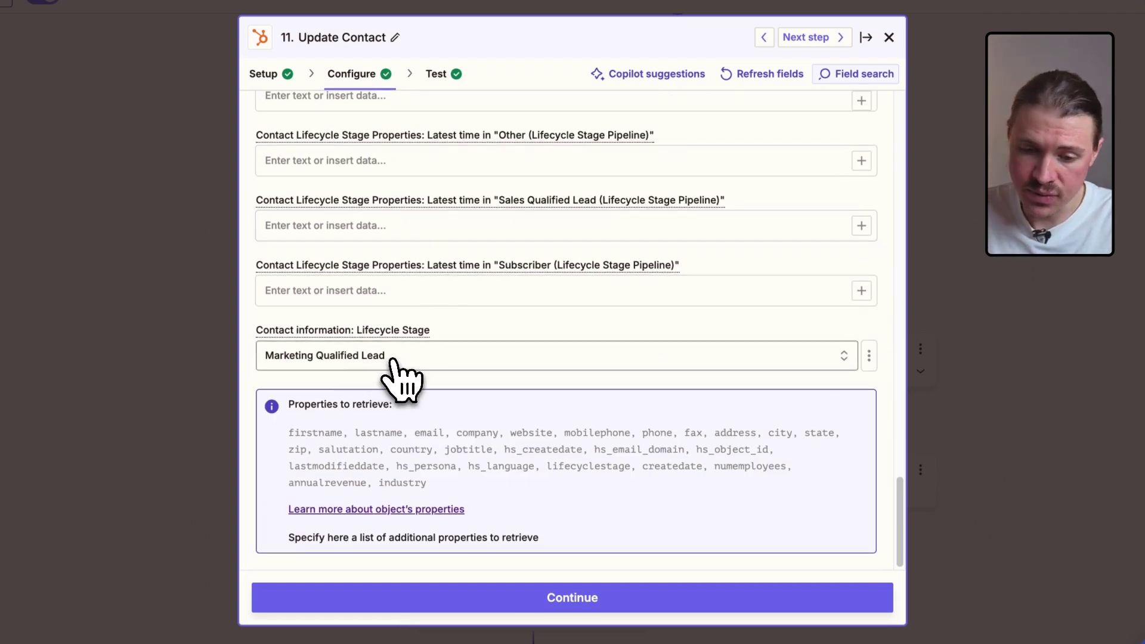
{"action": "left_click", "coordinate": [392, 361]}
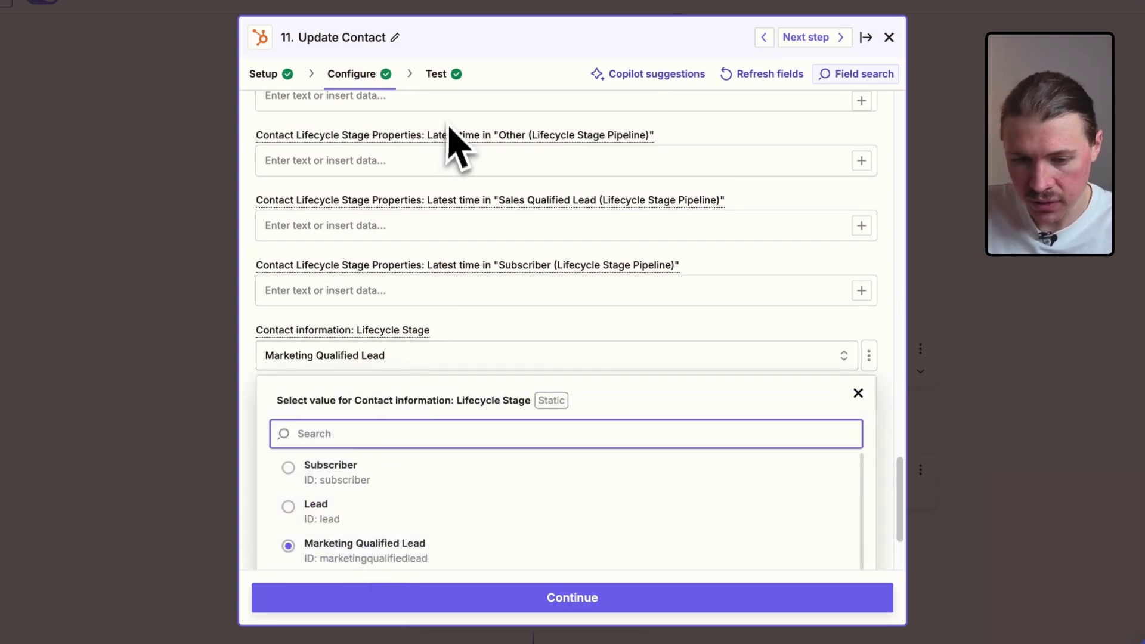
{"action": "scroll", "coordinate": [457, 137], "scroll_direction": "up", "scroll_amount": 15}
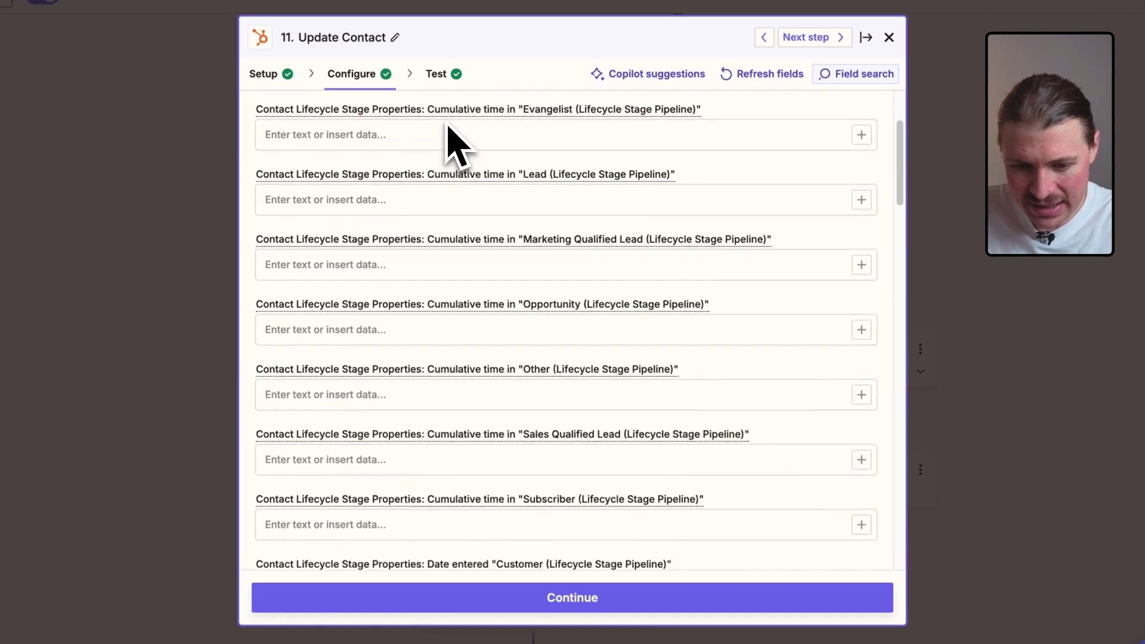
{"action": "double_click", "coordinate": [348, 131]}
{"action": "type", "text": "Lead"}
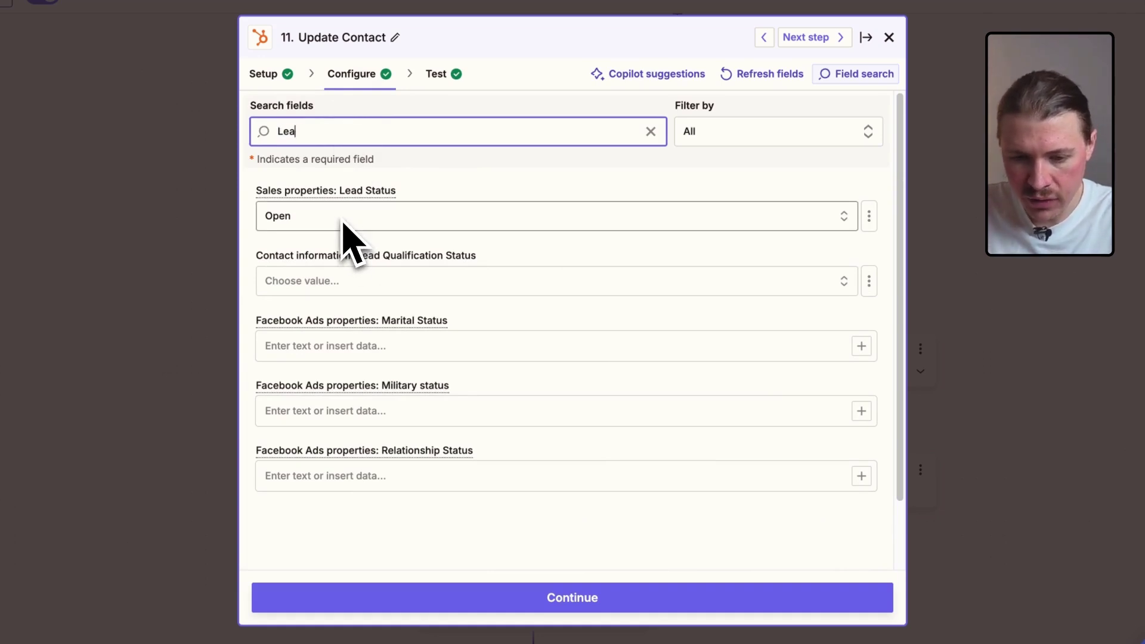
{"action": "type", "text": "d score"}
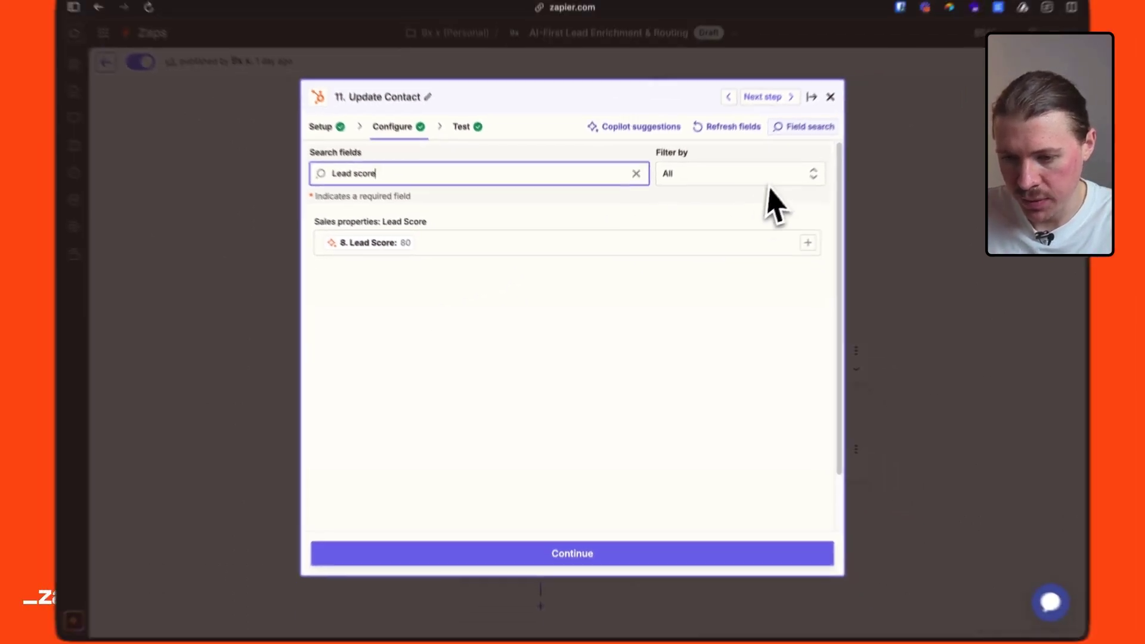
Close Update Contact and pan the canvas to show the Fallback branch's step 14.
{"action": "left_click", "coordinate": [889, 37]}
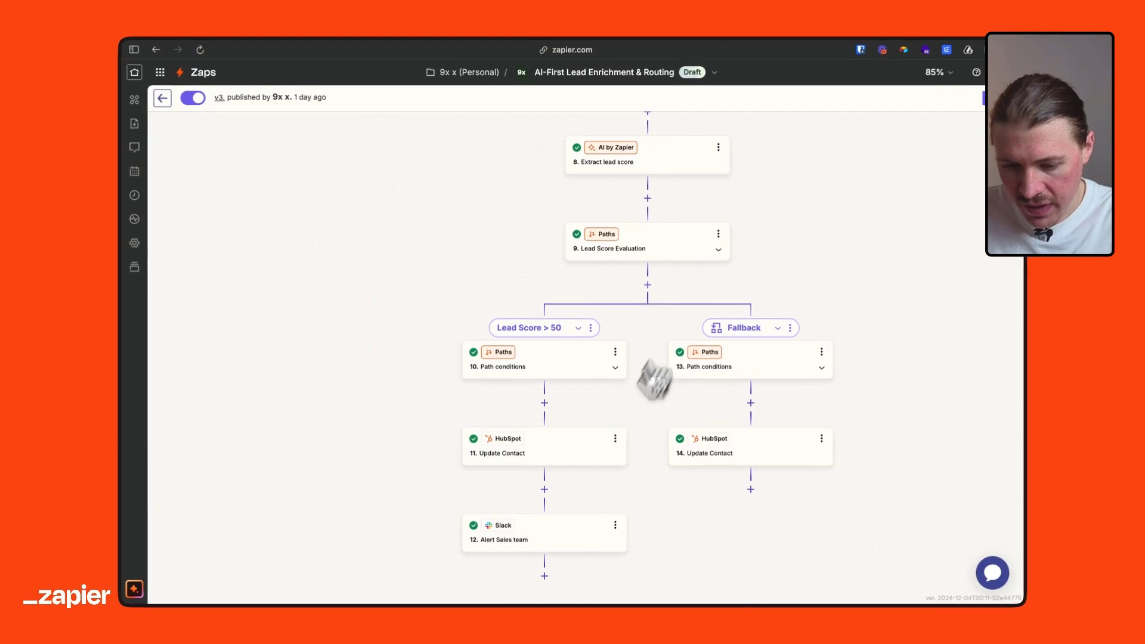
{"action": "left_click_drag", "start_coordinate": [627, 493], "coordinate": [619, 412]}
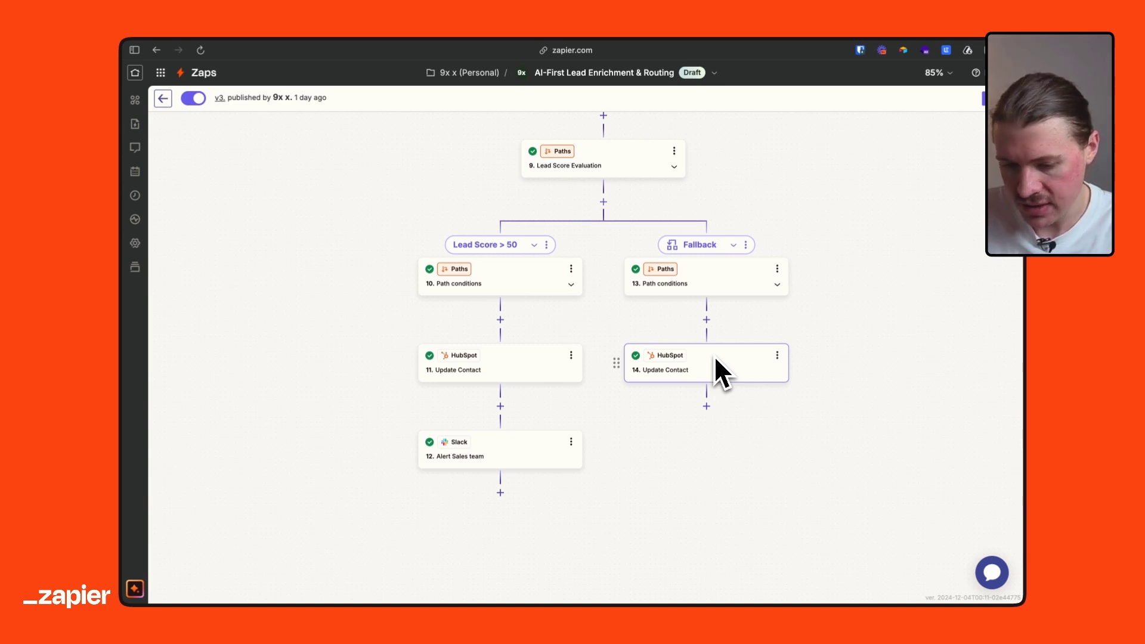
In Slack #sales-leads, highlight the Marketing Qualified lead alert and follow its HubSpot contact link.
{"action": "key", "text": "super+Tab"}
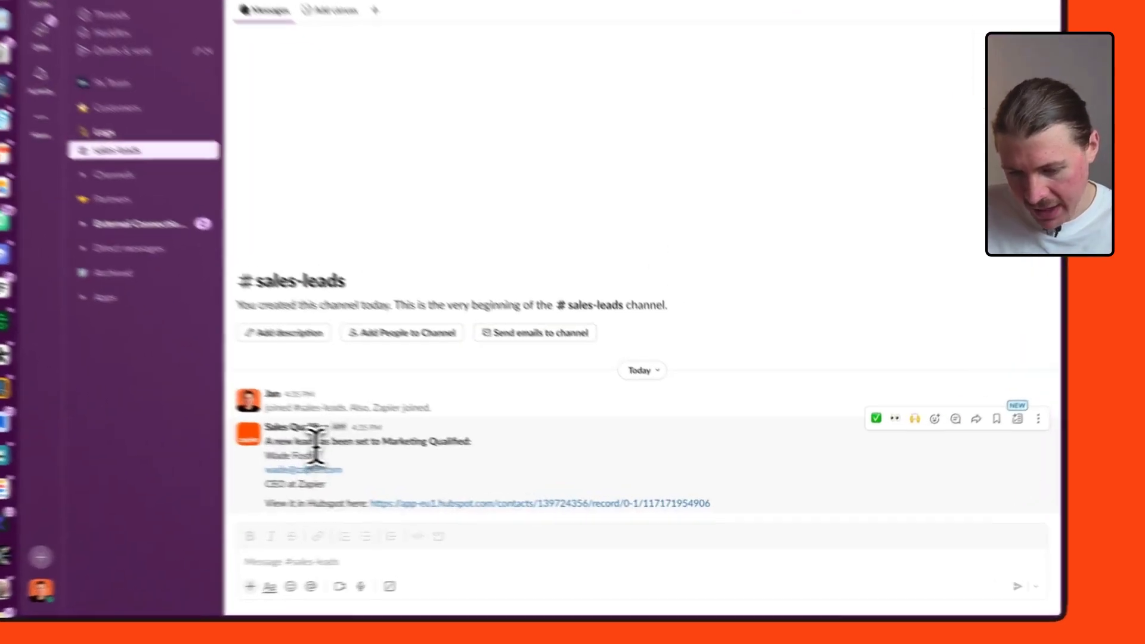
{"action": "left_click_drag", "start_coordinate": [400, 456], "coordinate": [485, 456]}
{"action": "left_click_drag", "start_coordinate": [350, 426], "coordinate": [389, 424]}
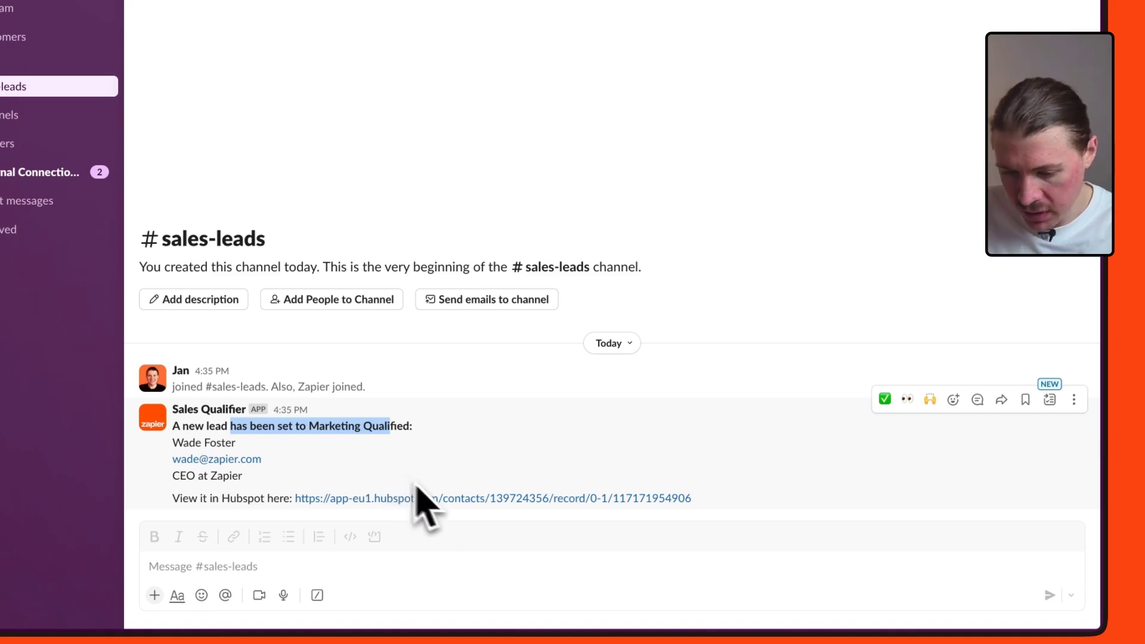
{"action": "left_click", "coordinate": [487, 499]}
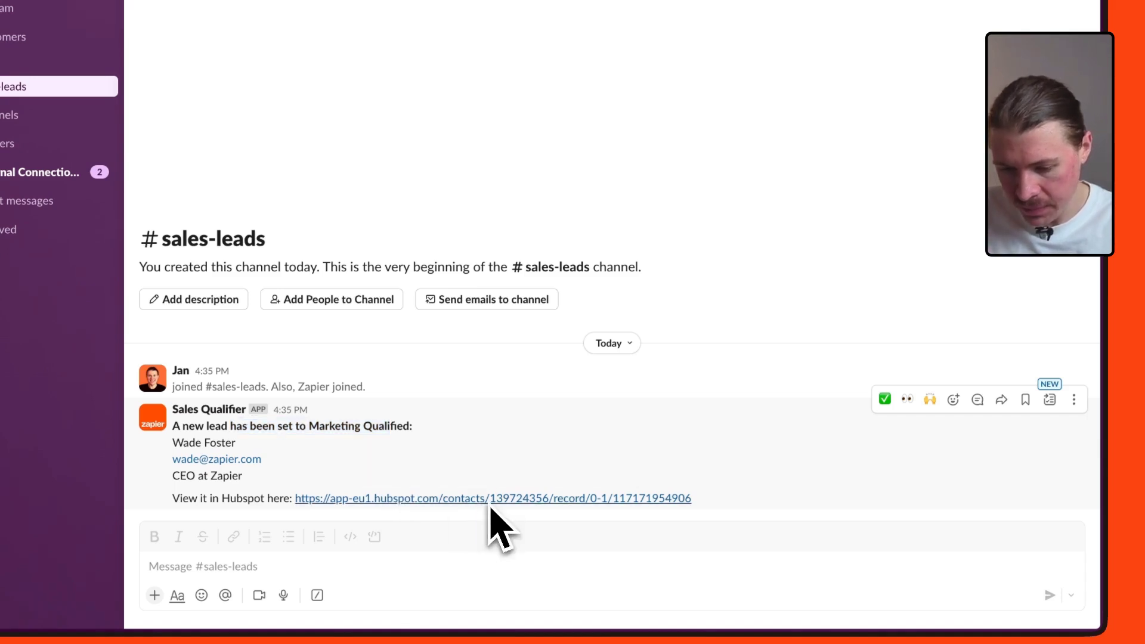